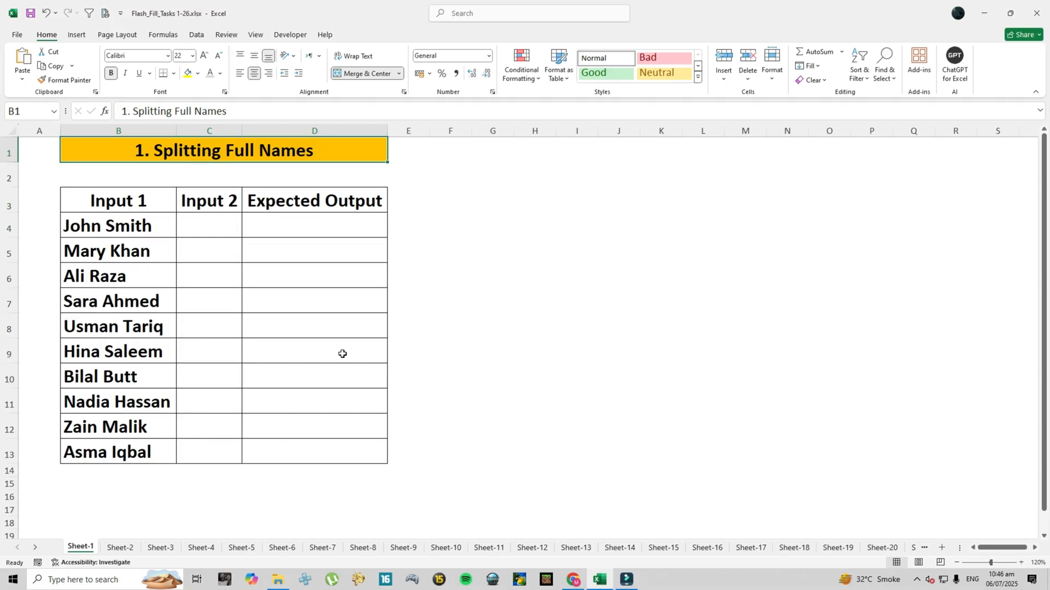
# Step: Widen the Input 2 column of the first table
pyautogui.click(108, 226)
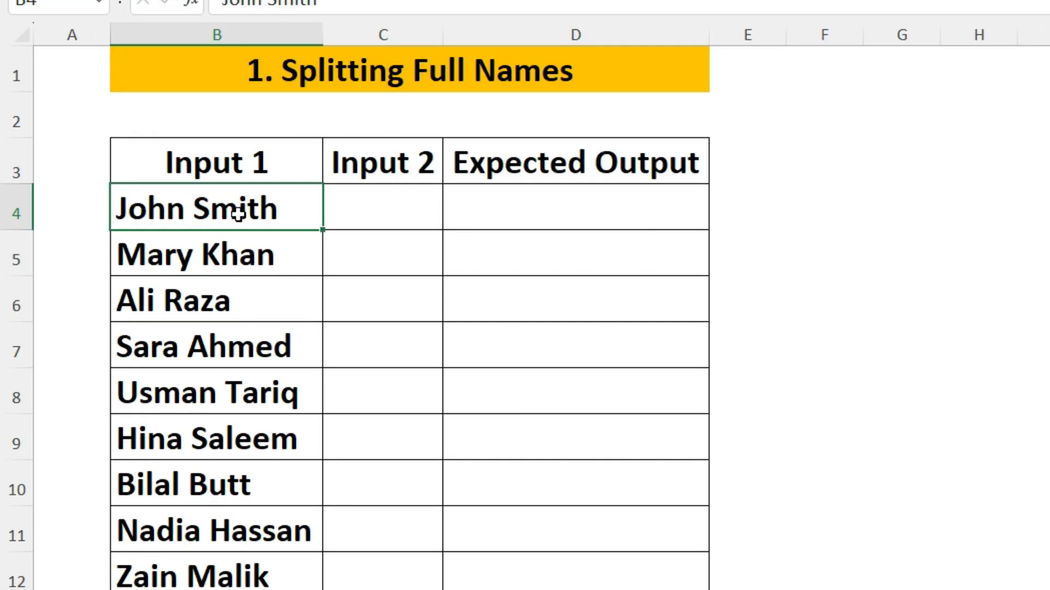
pyautogui.click(394, 205)
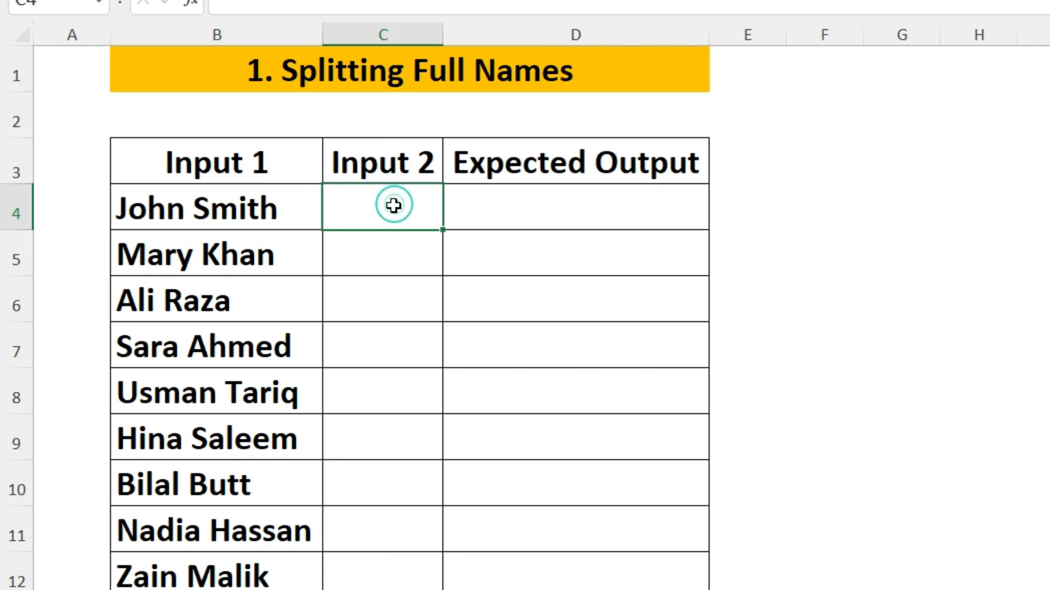
pyautogui.click(534, 200)
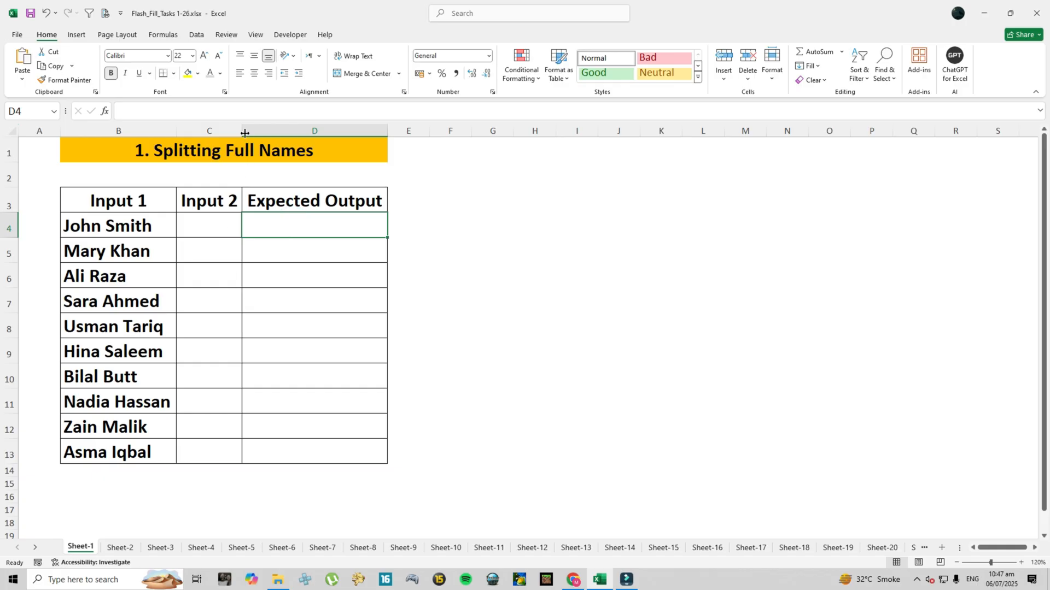
pyautogui.moveTo(442, 35); pyautogui.dragTo(466, 34)
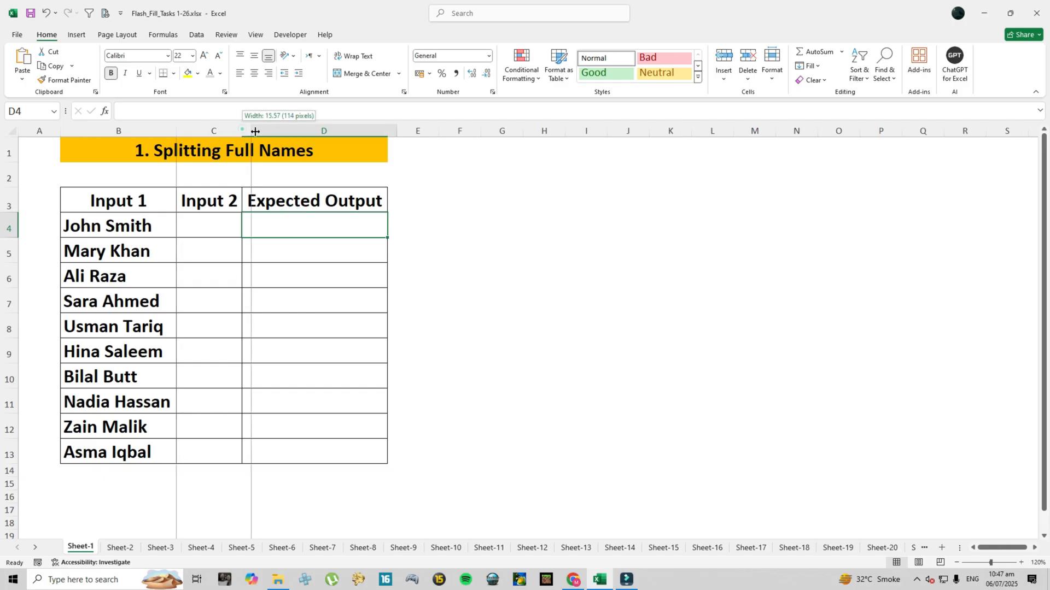
pyautogui.moveTo(256, 132); pyautogui.dragTo(257, 131)
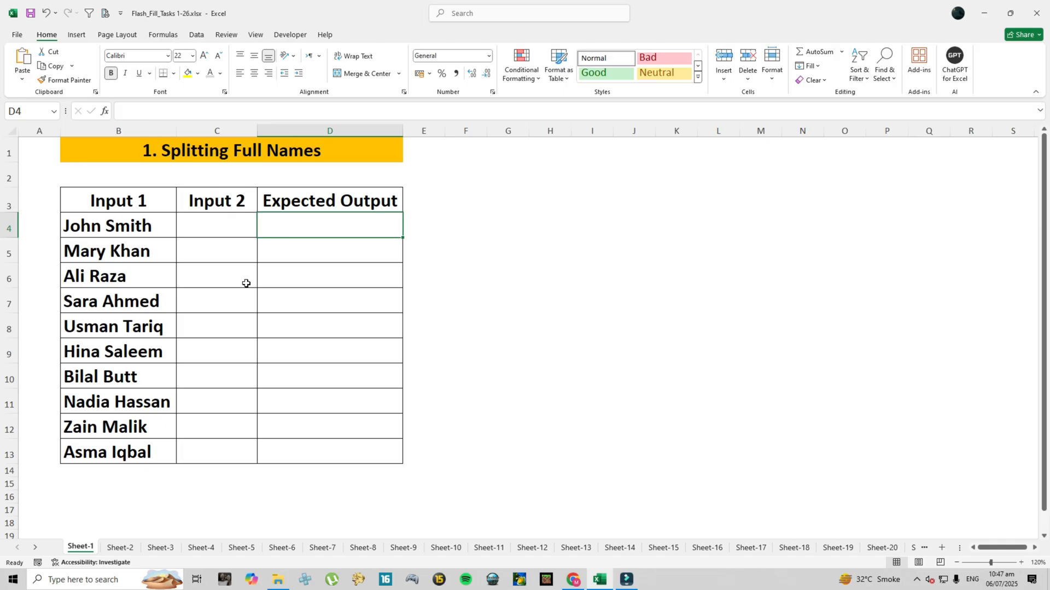
# Step: Enter John in C4 and Flash Fill the remaining first names into C5:C13
pyautogui.press('Left')
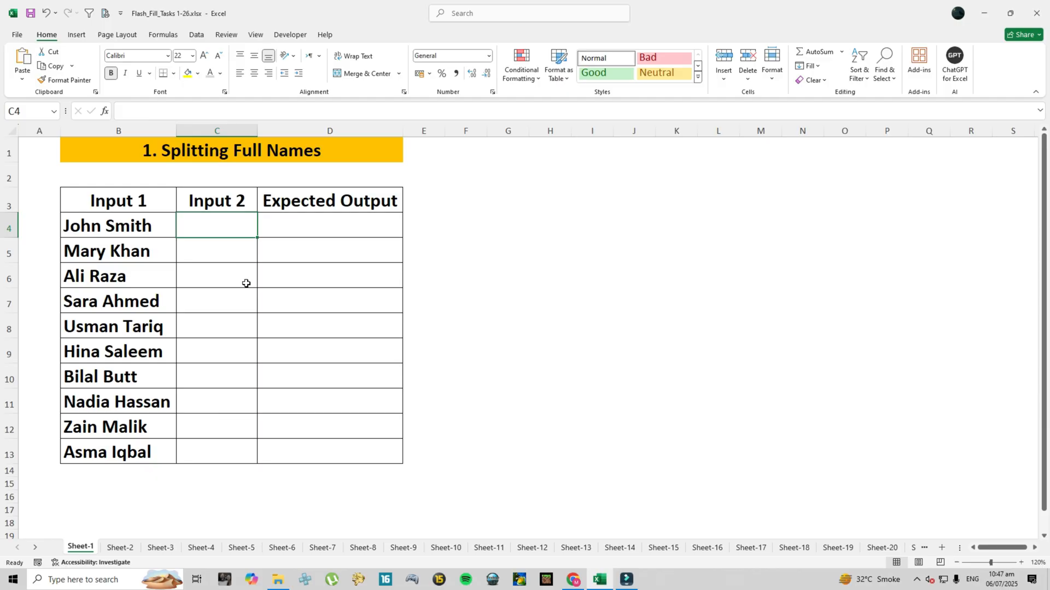
pyautogui.write('John')
pyautogui.press('Return')
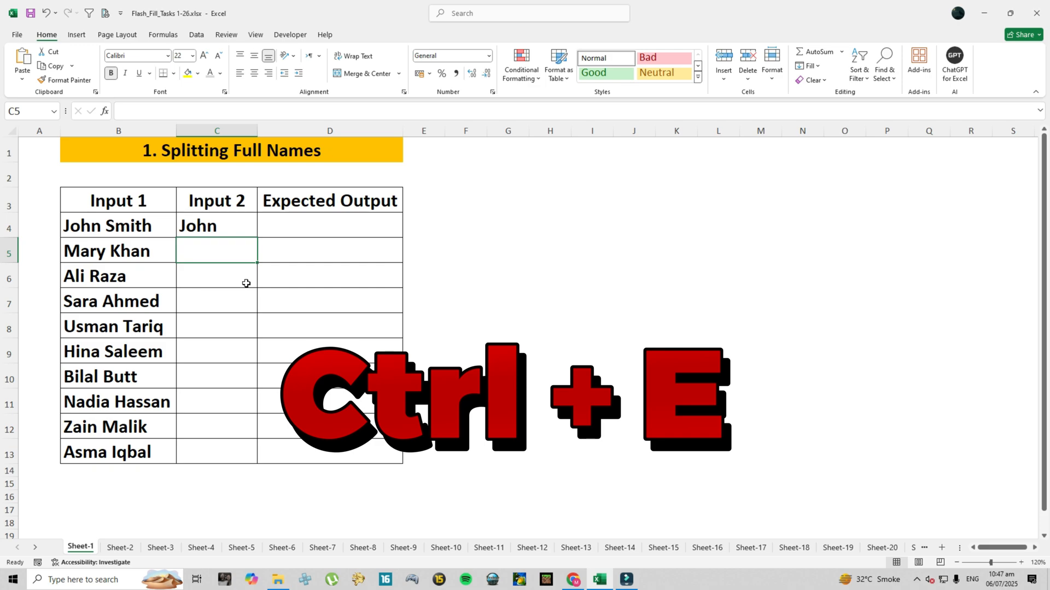
pyautogui.hotkey('ctrl', 'e')
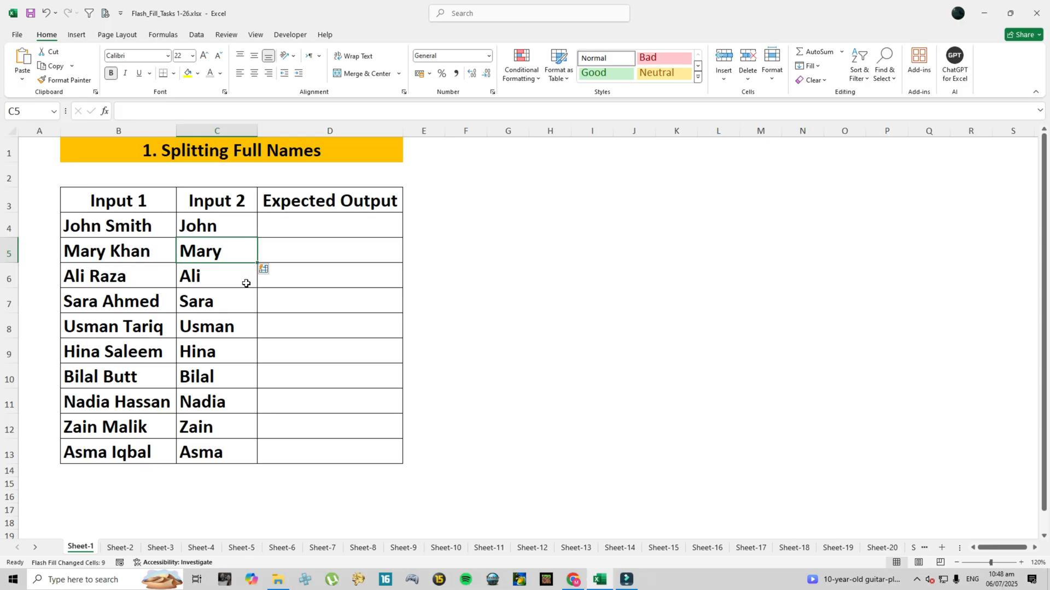
pyautogui.press('Up')
# Step: Enter Smith in D4 and Flash Fill the remaining surnames with Data > Flash Fill
pyautogui.press('Right')
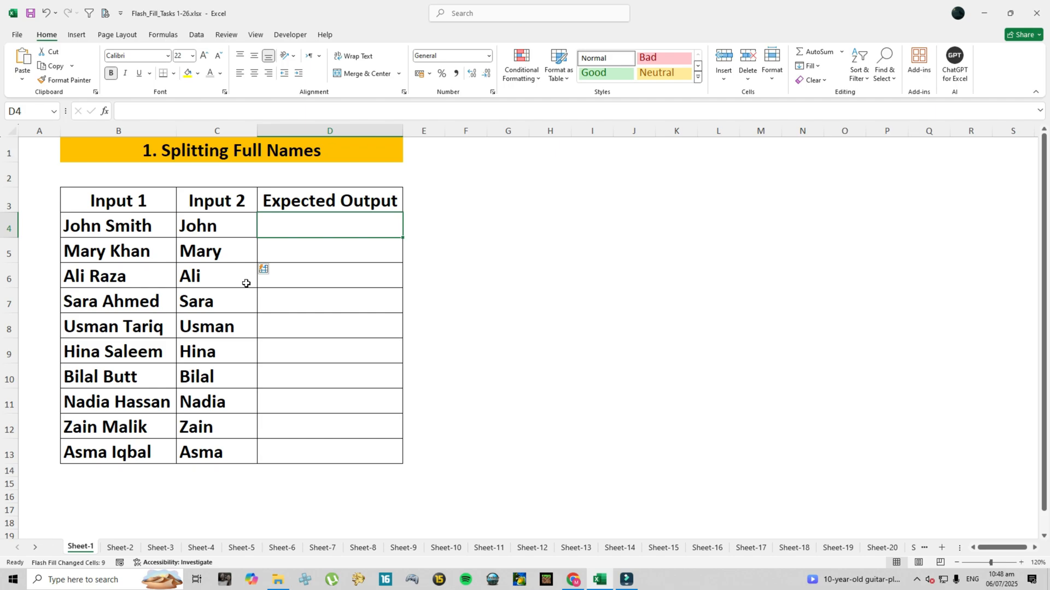
pyautogui.write('Smith')
pyautogui.press('Return')
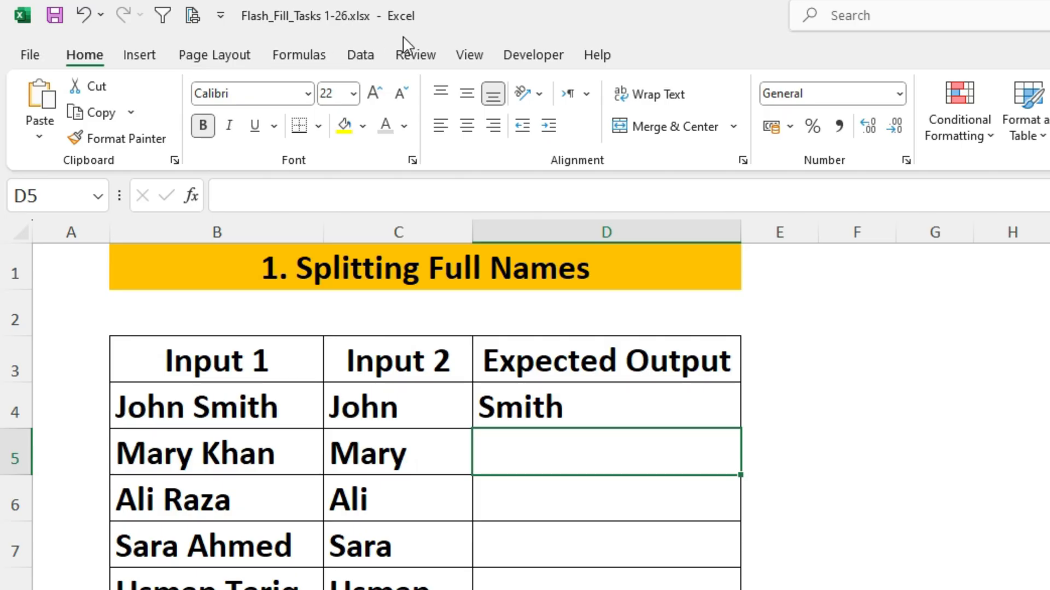
pyautogui.click(356, 57)
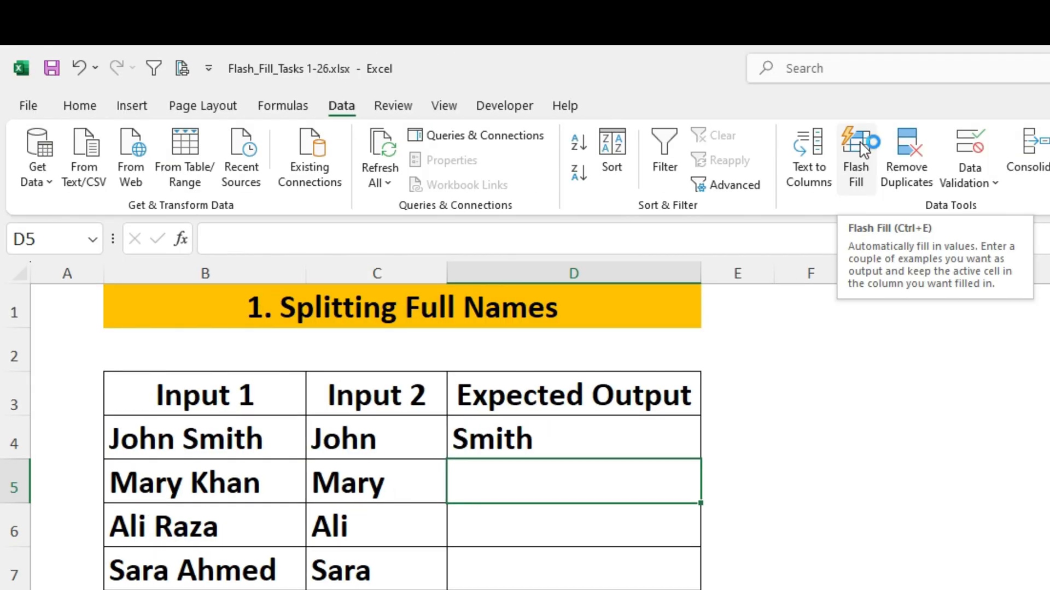
pyautogui.click(862, 147)
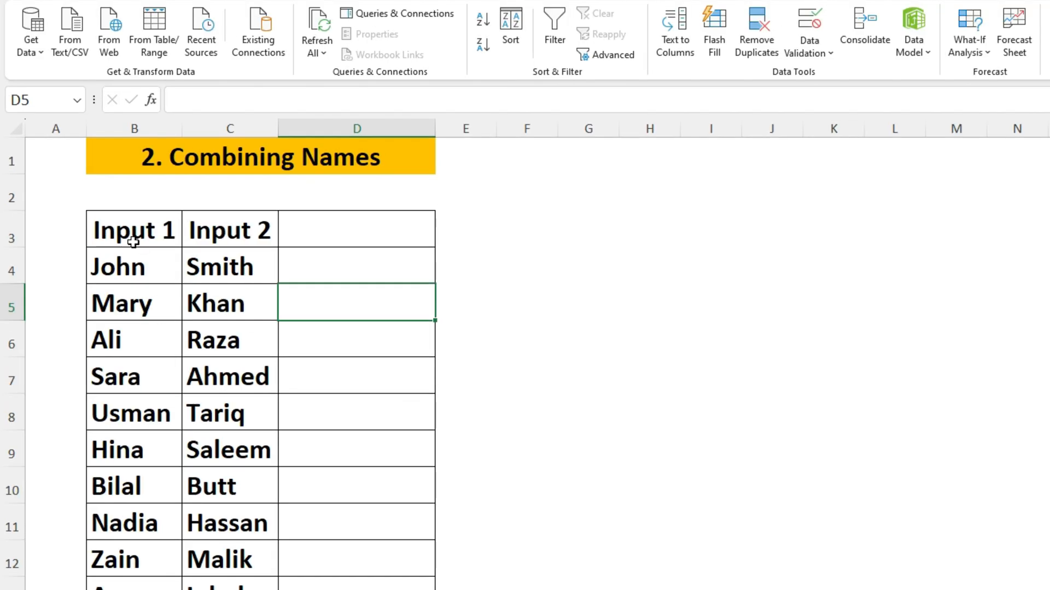
# Step: Enter John Smith in D4, Flash Fill the full names, and AutoFit column D
pyautogui.click(321, 263)
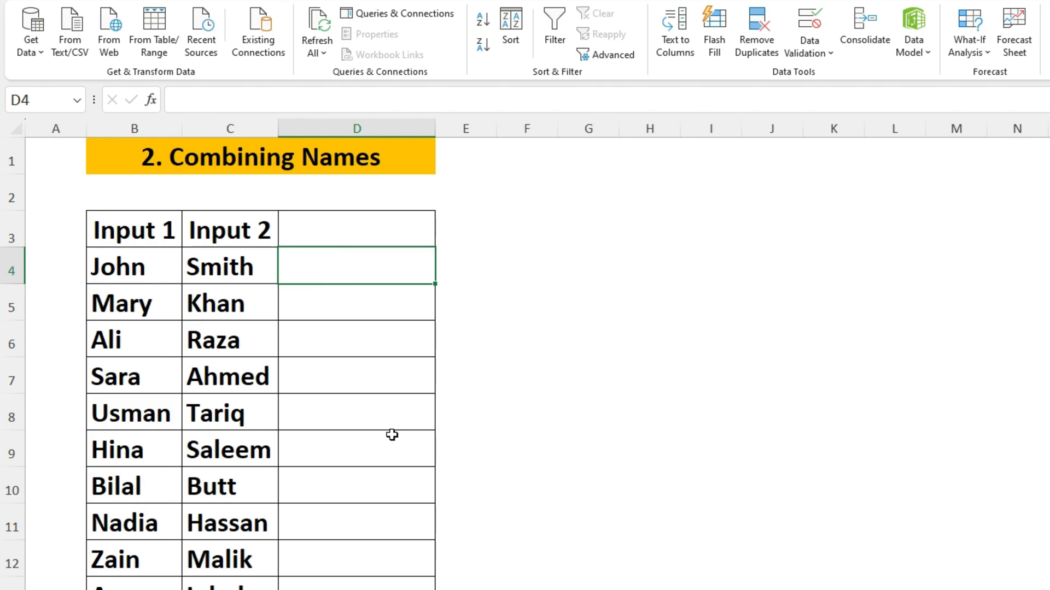
pyautogui.write('John')
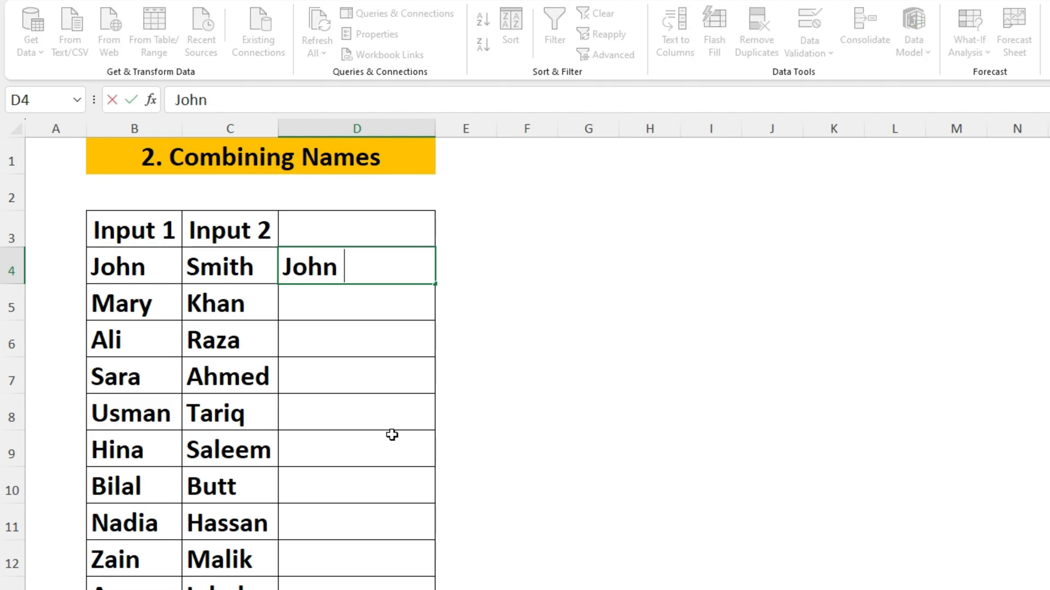
pyautogui.write(' Smith')
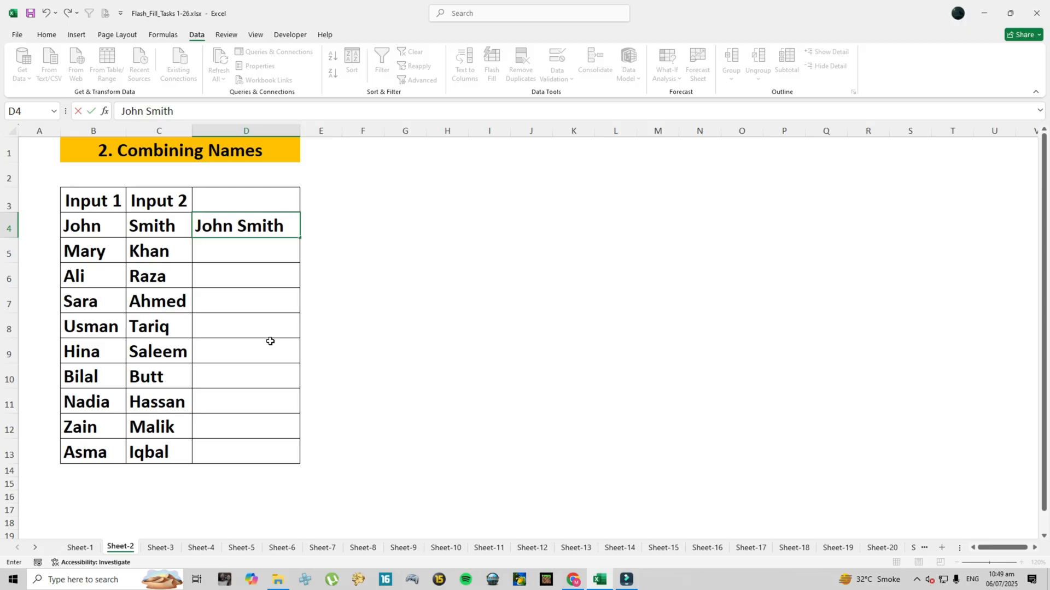
pyautogui.press('Return')
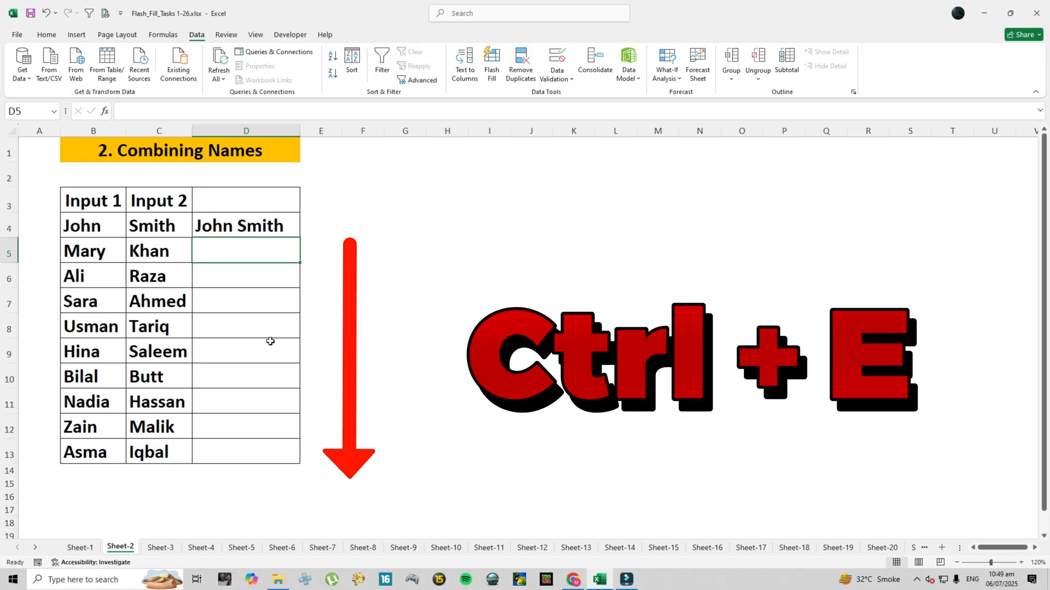
pyautogui.hotkey('ctrl', 'e')
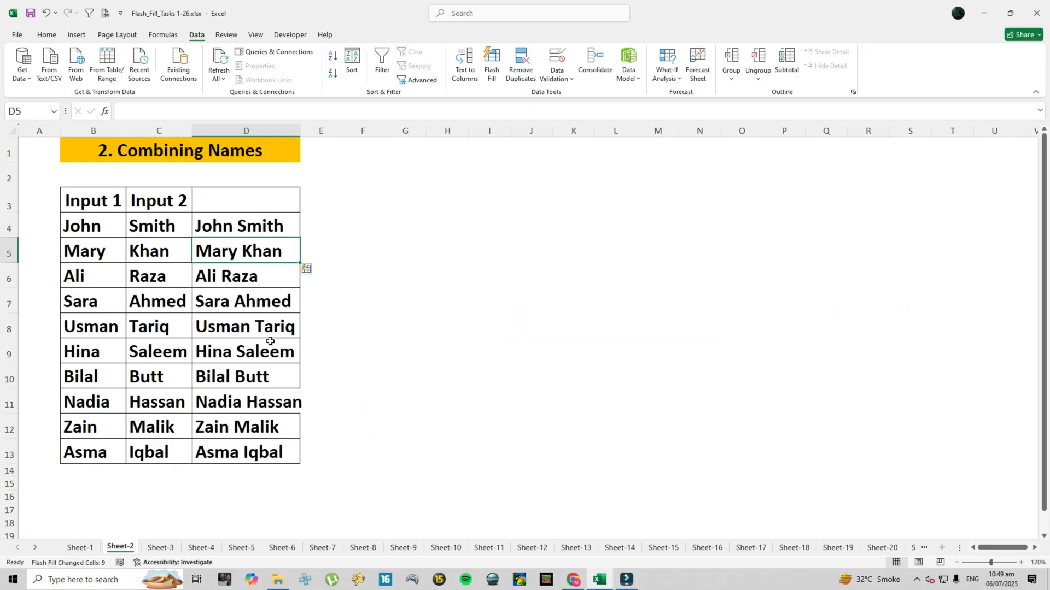
pyautogui.doubleClick(301, 132)
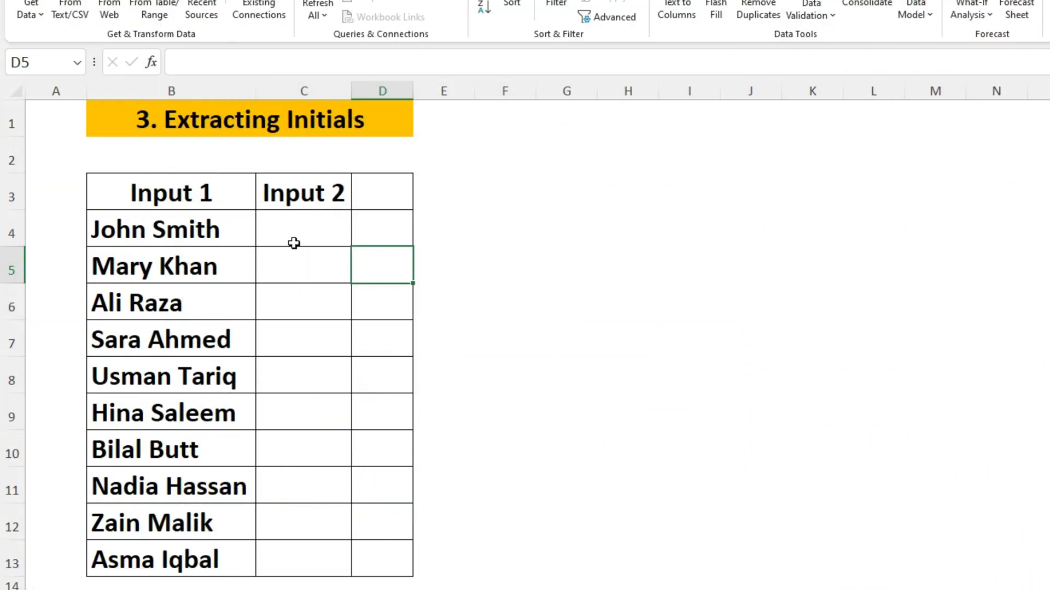
# Step: Enter JS in C4 and Flash Fill the initials for all ten names
pyautogui.click(295, 233)
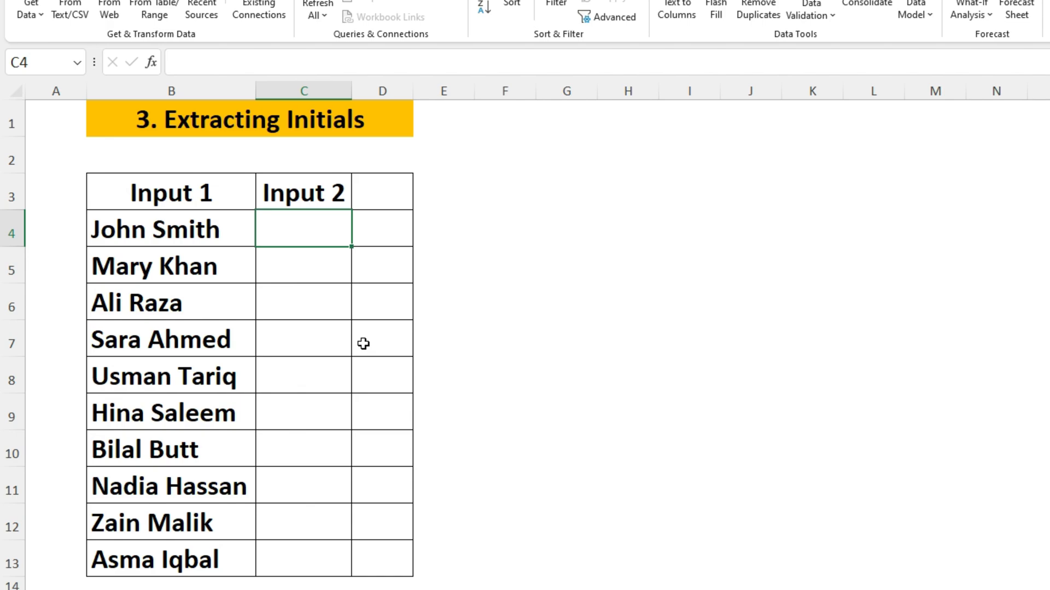
pyautogui.write('JSD')
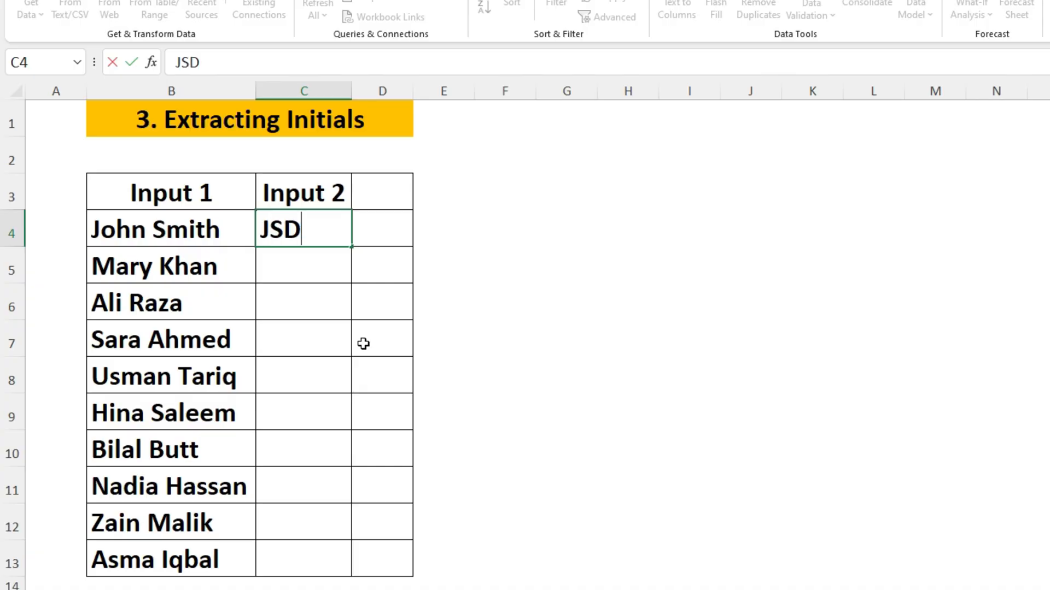
pyautogui.press('BackSpace')
pyautogui.press('Return')
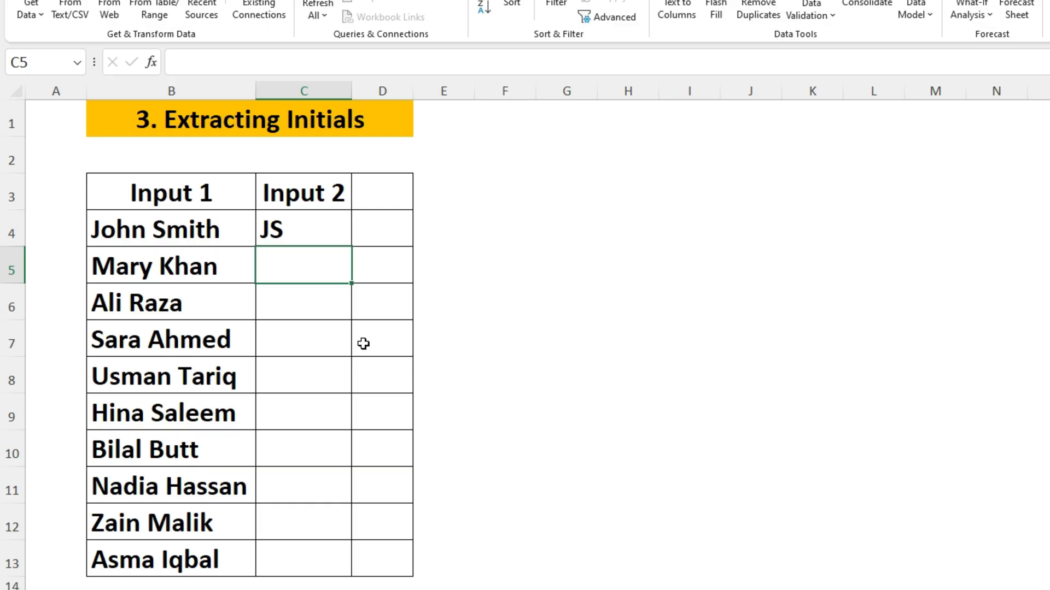
pyautogui.hotkey('ctrl', 'e')
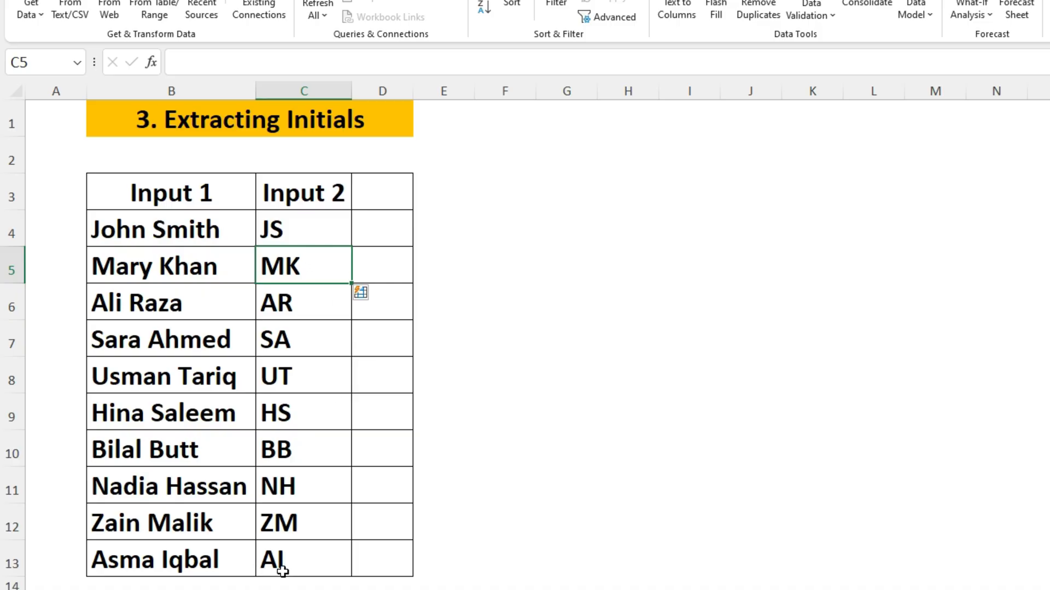
pyautogui.click(283, 238)
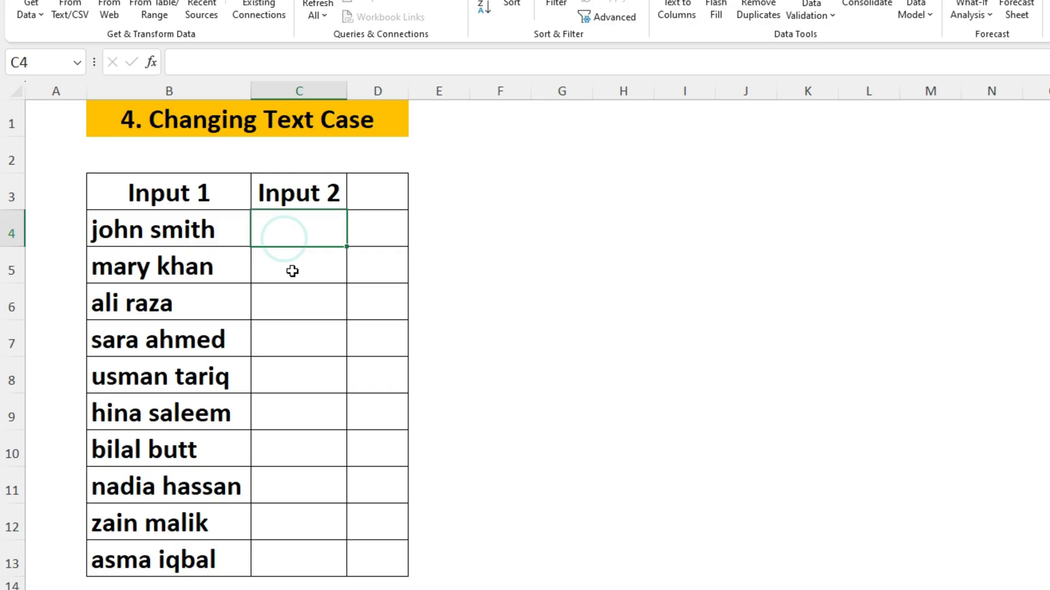
# Step: Flash Fill upper-case names from JOHN SMITH, AutoFit column C, then clear C4:C13
pyautogui.write('JOHN S')
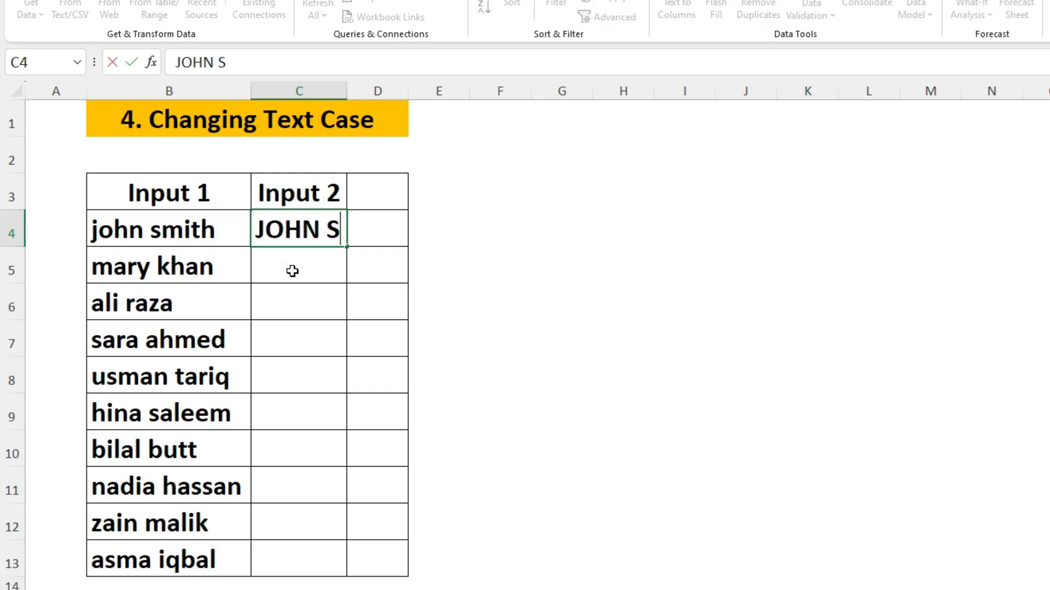
pyautogui.write('MITH')
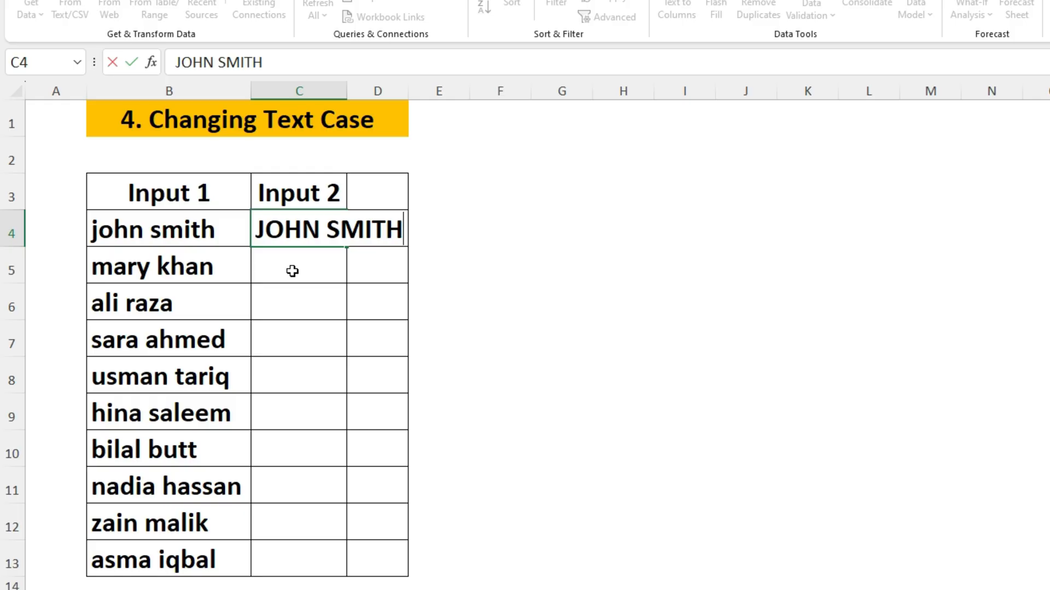
pyautogui.press('Return')
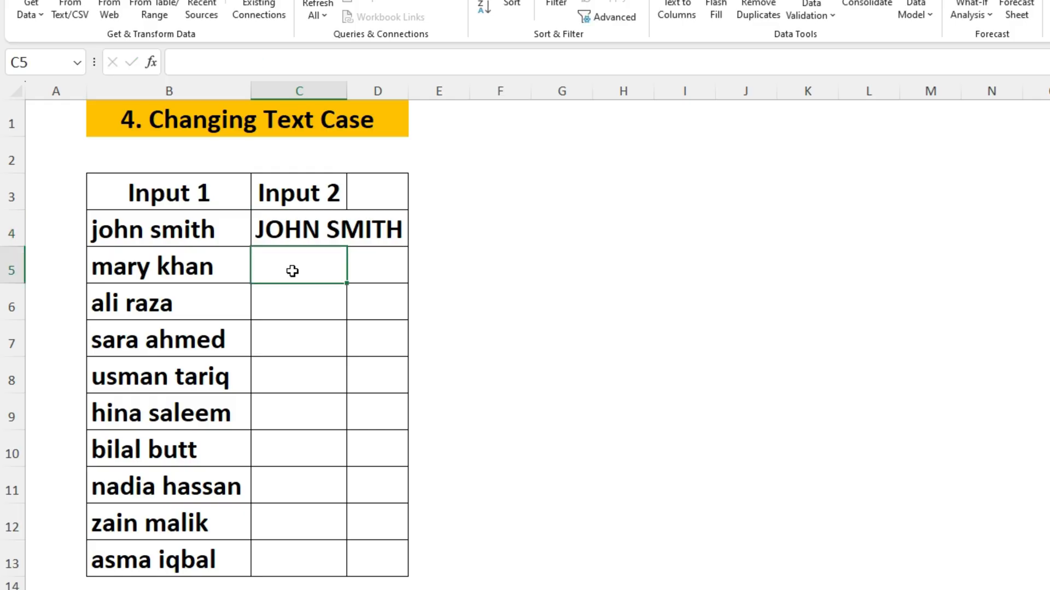
pyautogui.hotkey('ctrl', 'e')
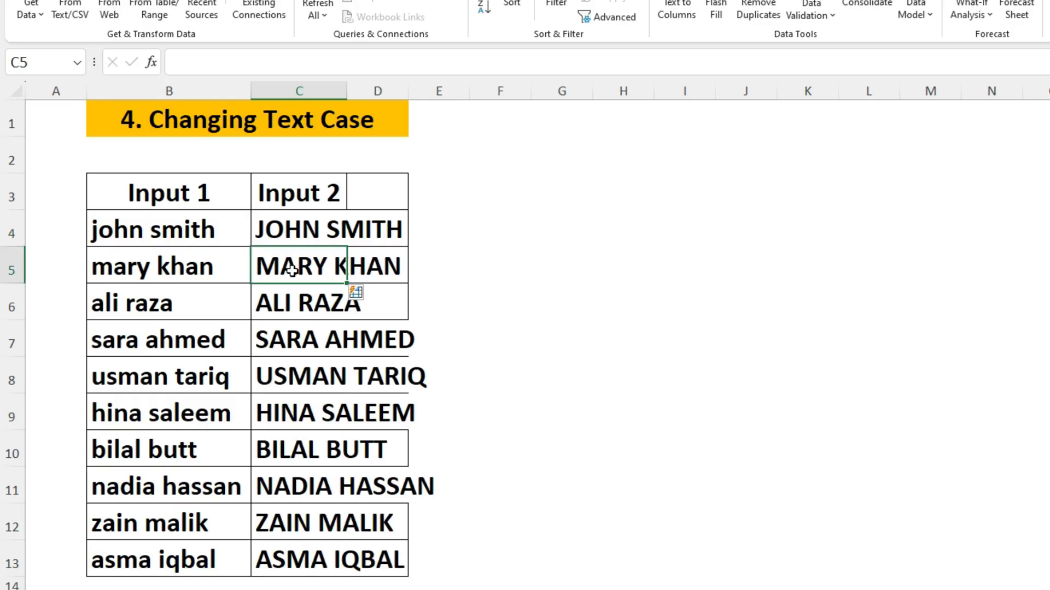
pyautogui.doubleClick(346, 91)
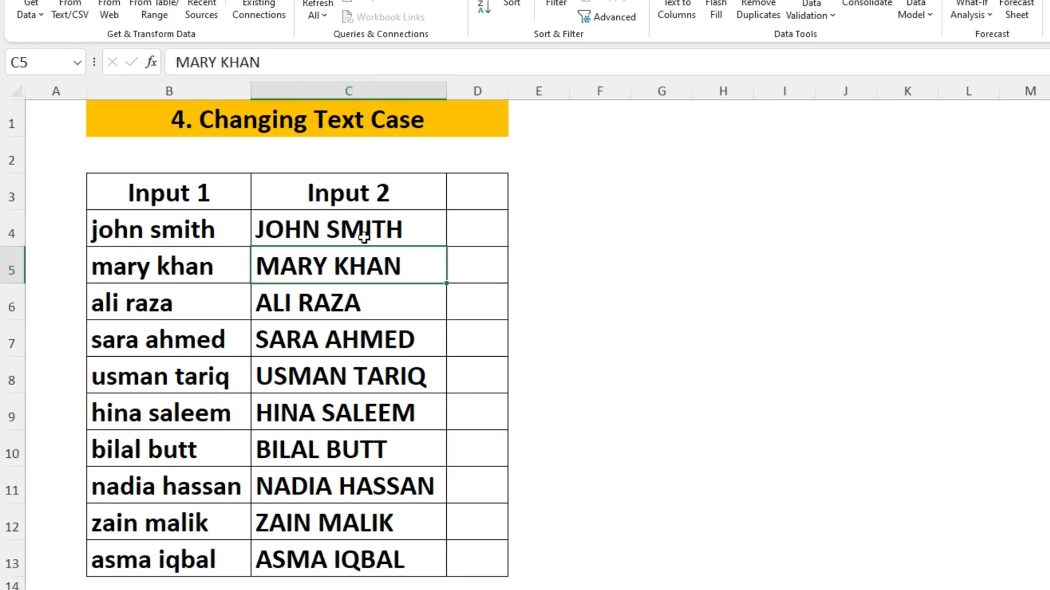
pyautogui.moveTo(364, 238); pyautogui.dragTo(335, 558)
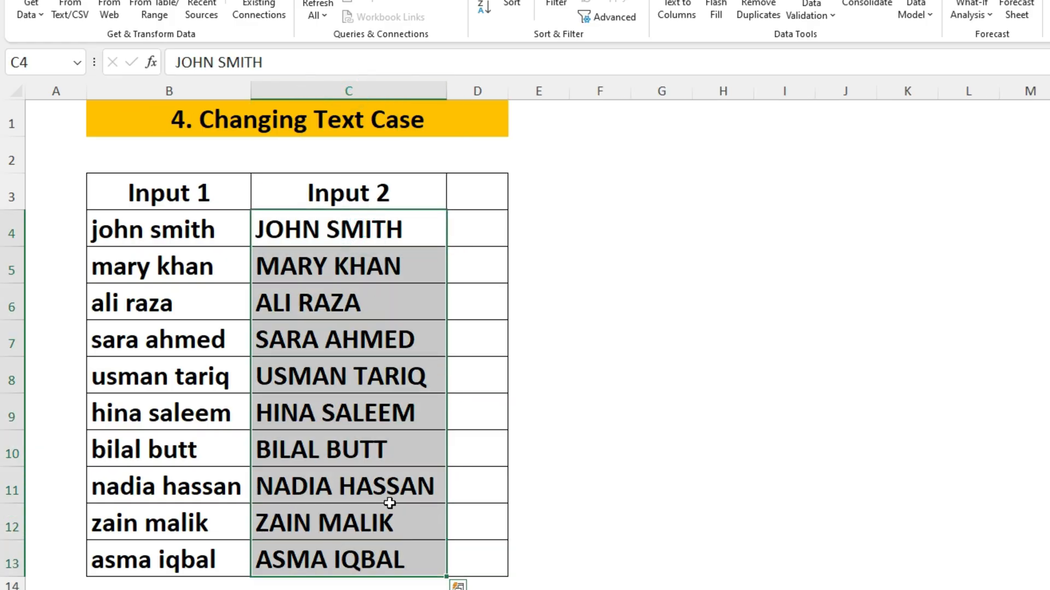
pyautogui.press('Delete')
pyautogui.press('Up')
pyautogui.press('Down')
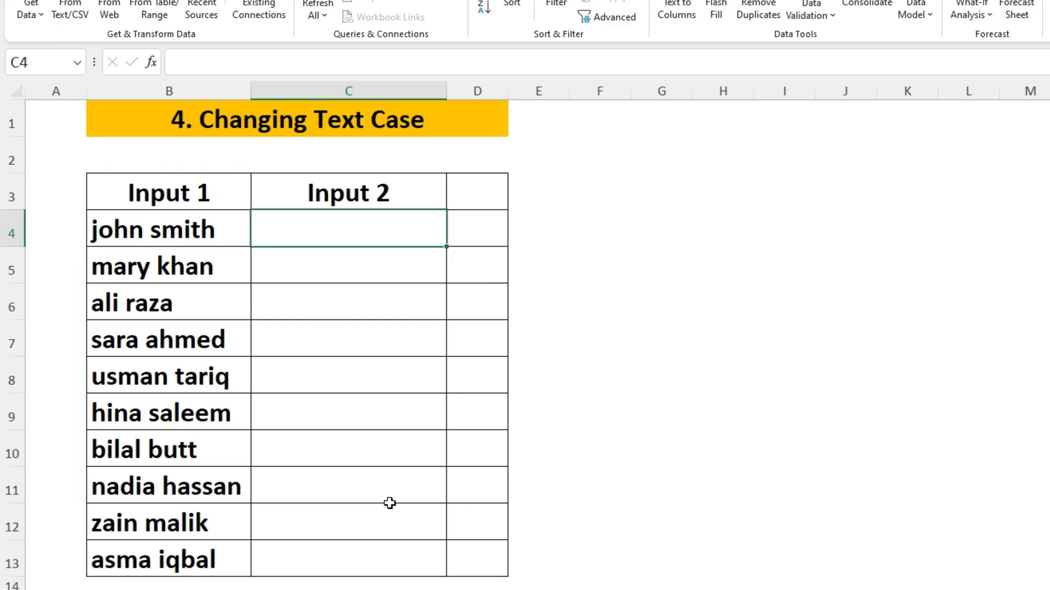
# Step: Refill C4:C13 with proper-case names using John Smith as the example
pyautogui.write('j')
pyautogui.press('BackSpace')
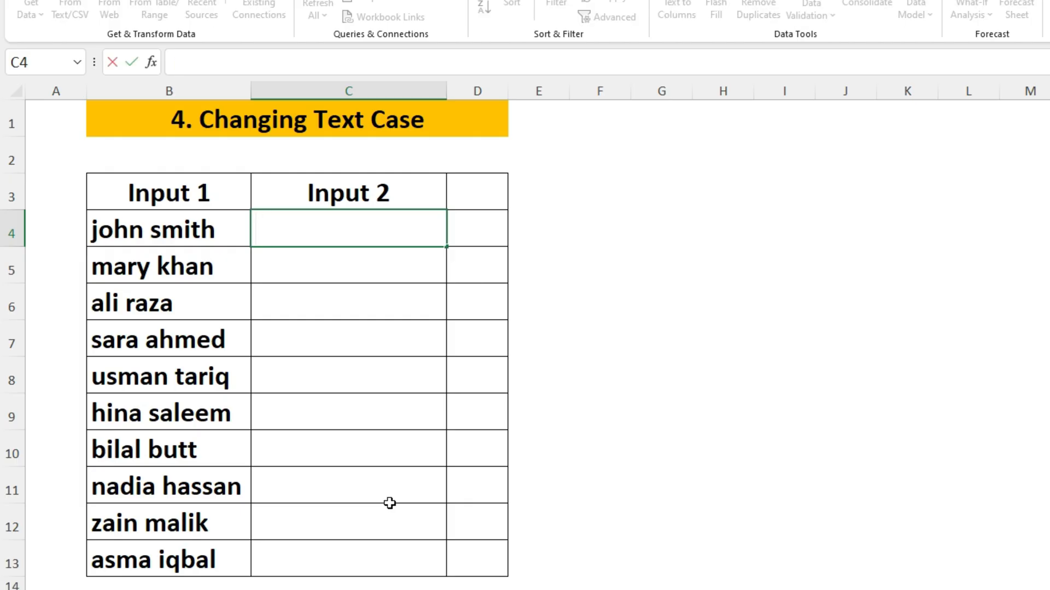
pyautogui.write('John ')
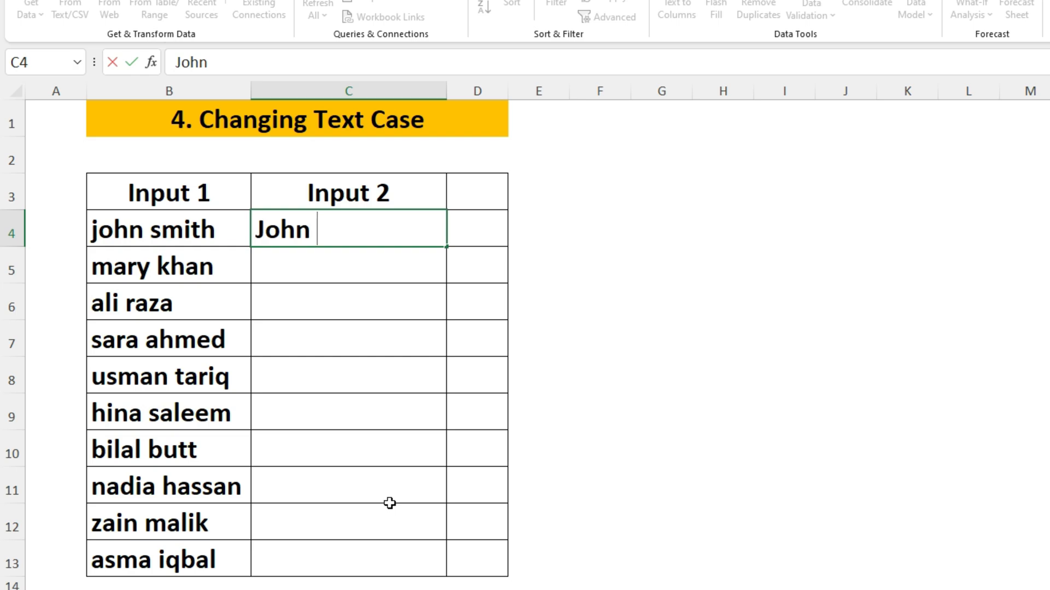
pyautogui.write('Smith')
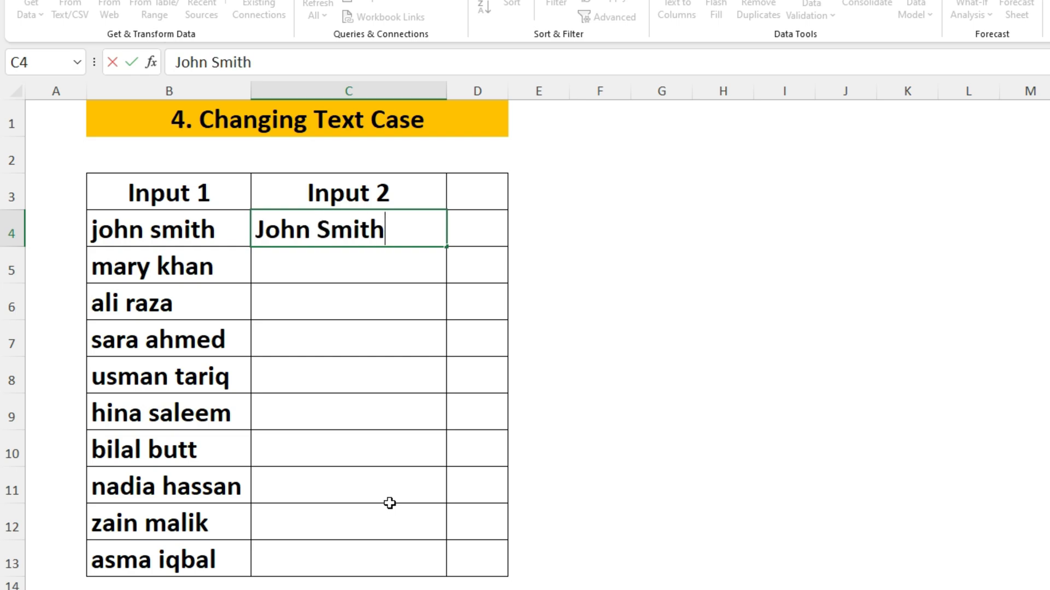
pyautogui.press('Return')
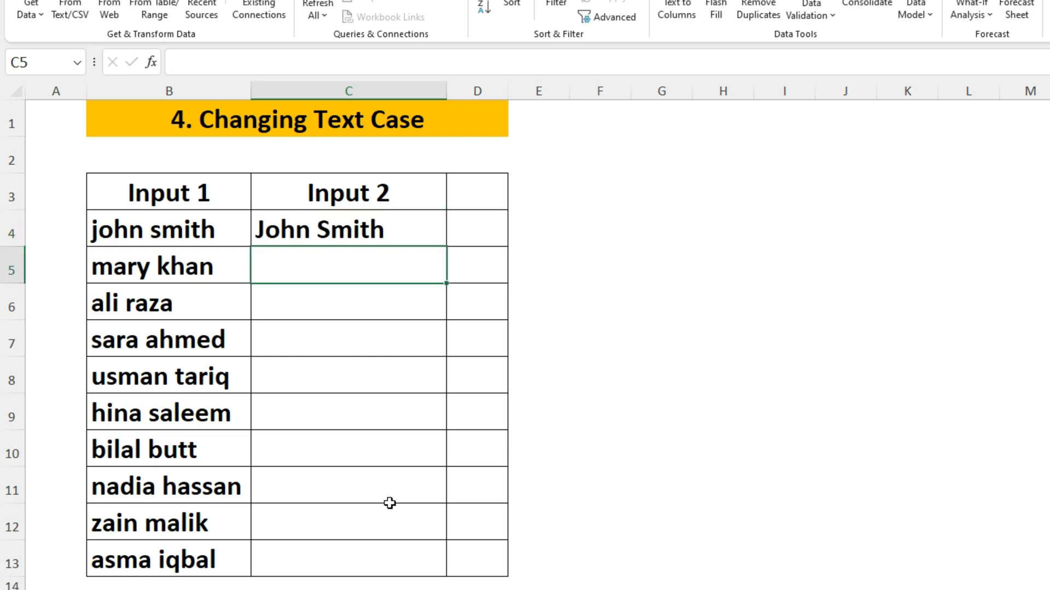
pyautogui.hotkey('ctrl', 'e')
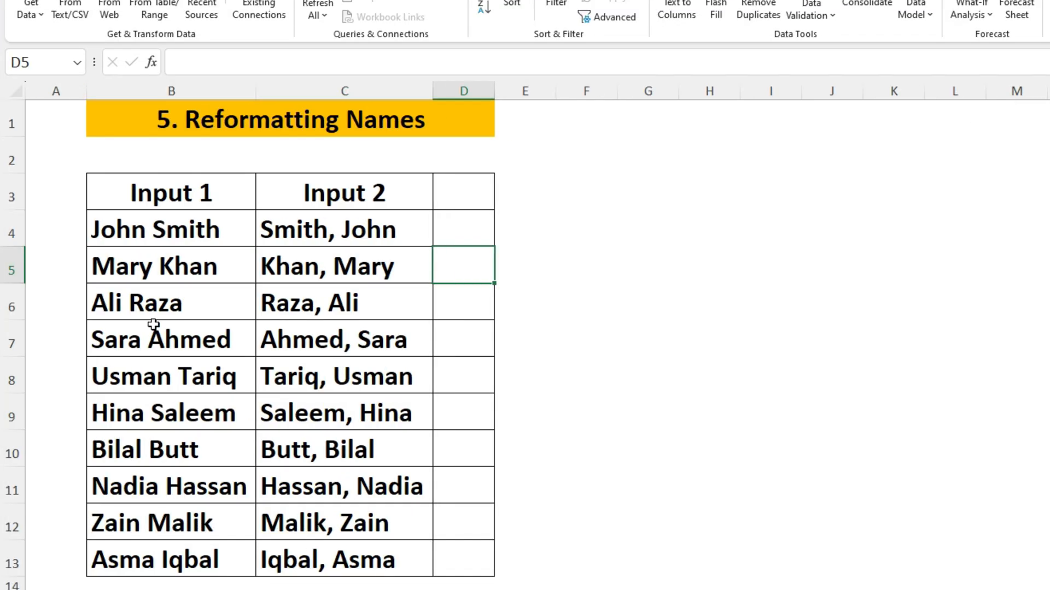
# Step: Clear C4:C13 and Flash Fill Last, First names from the example 'Smith, John'
pyautogui.moveTo(294, 234); pyautogui.dragTo(299, 572)
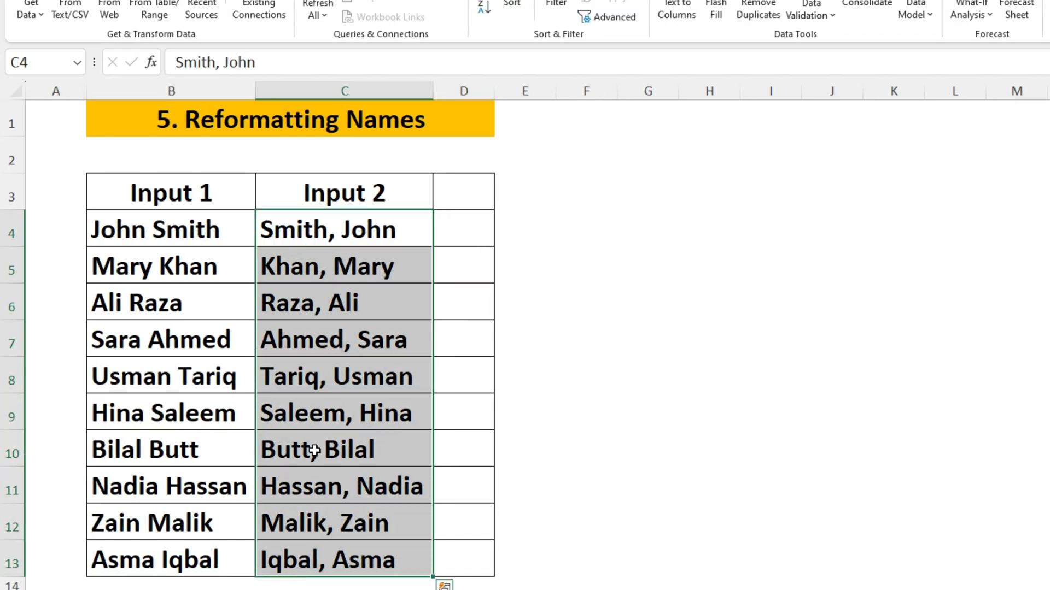
pyautogui.press('Delete')
pyautogui.hotkey('shift', 'BackSpace')
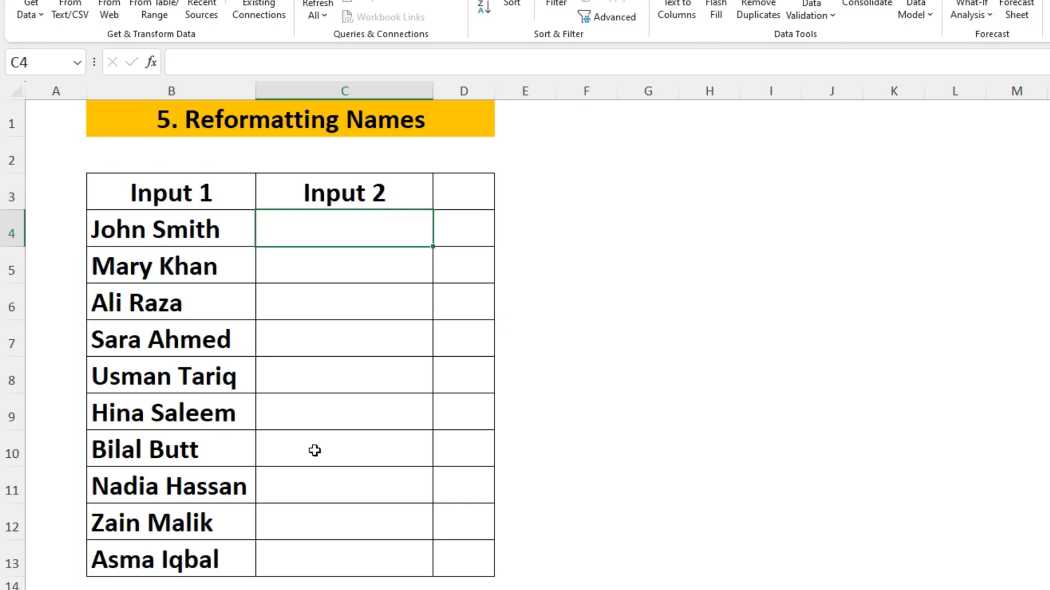
pyautogui.write('S')
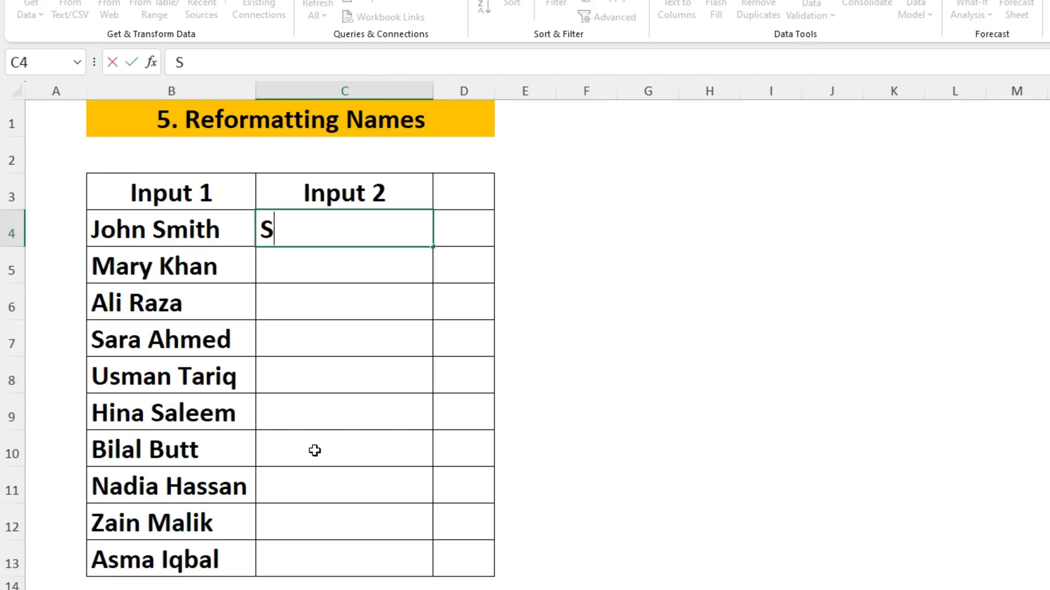
pyautogui.write('mith')
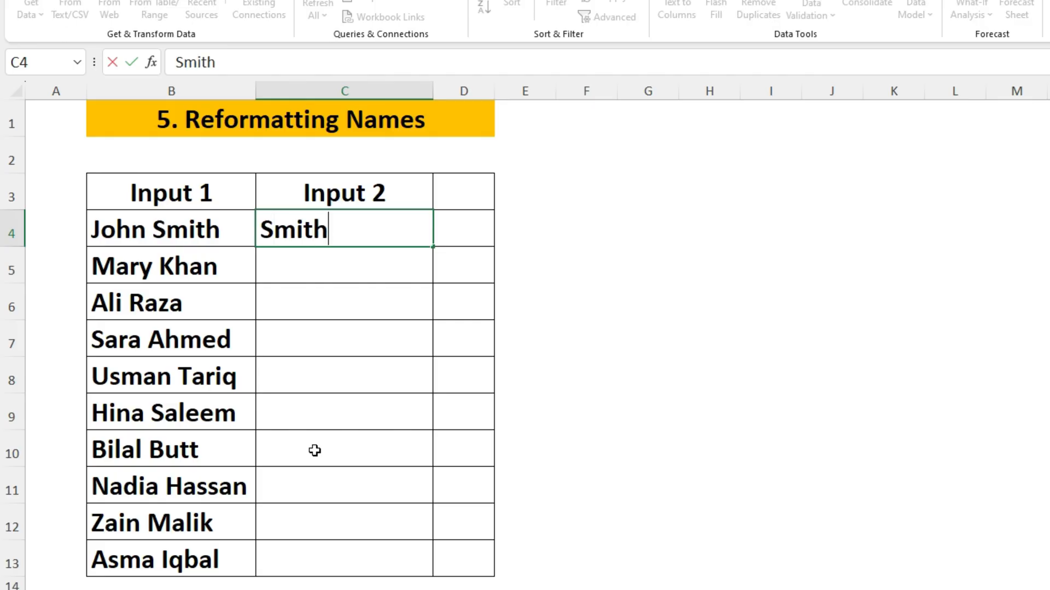
pyautogui.write(', John')
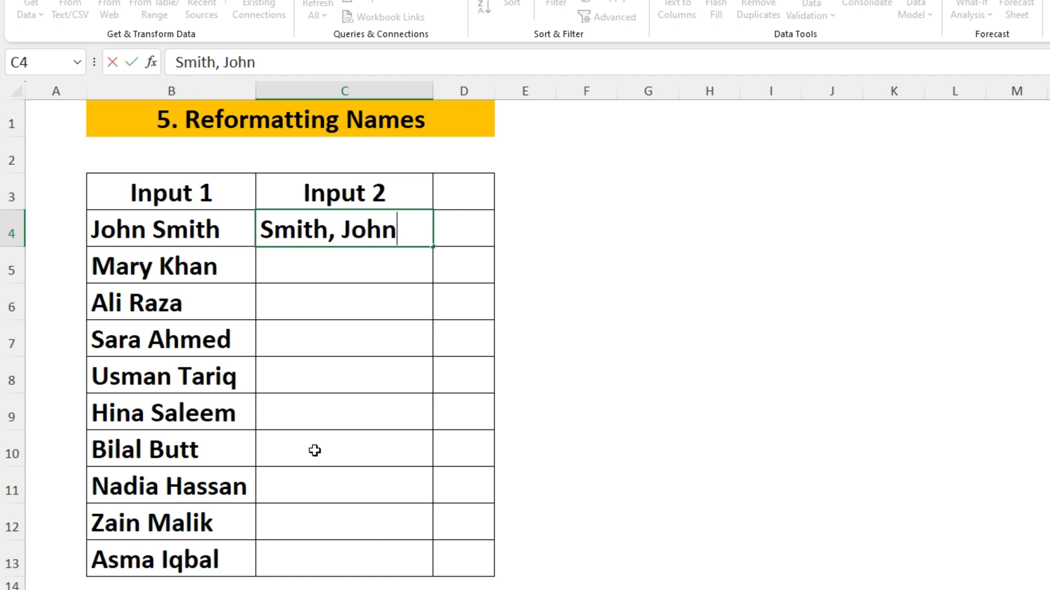
pyautogui.press('Return')
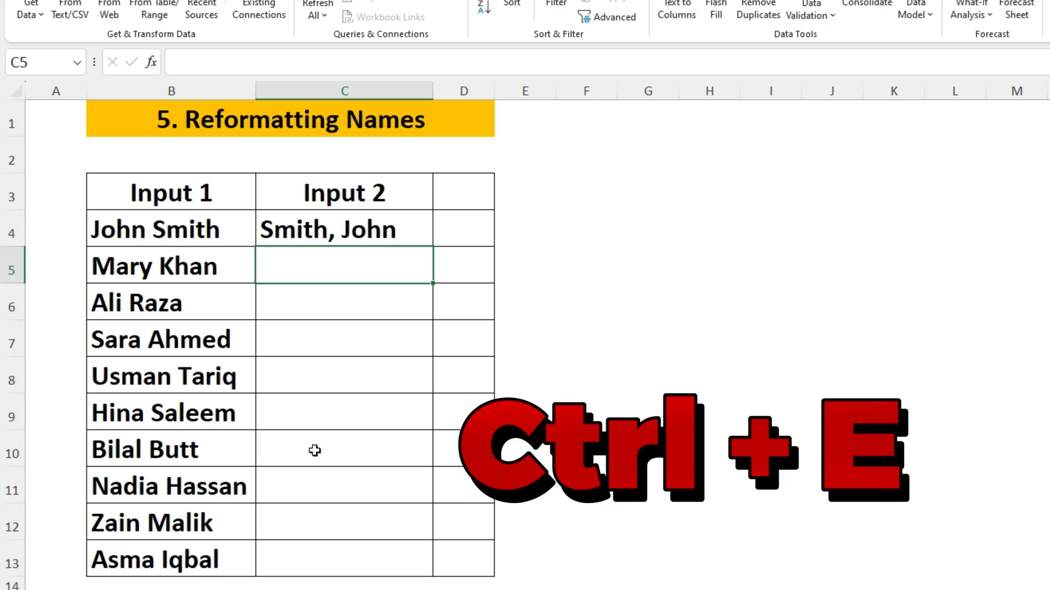
pyautogui.hotkey('ctrl', 'e')
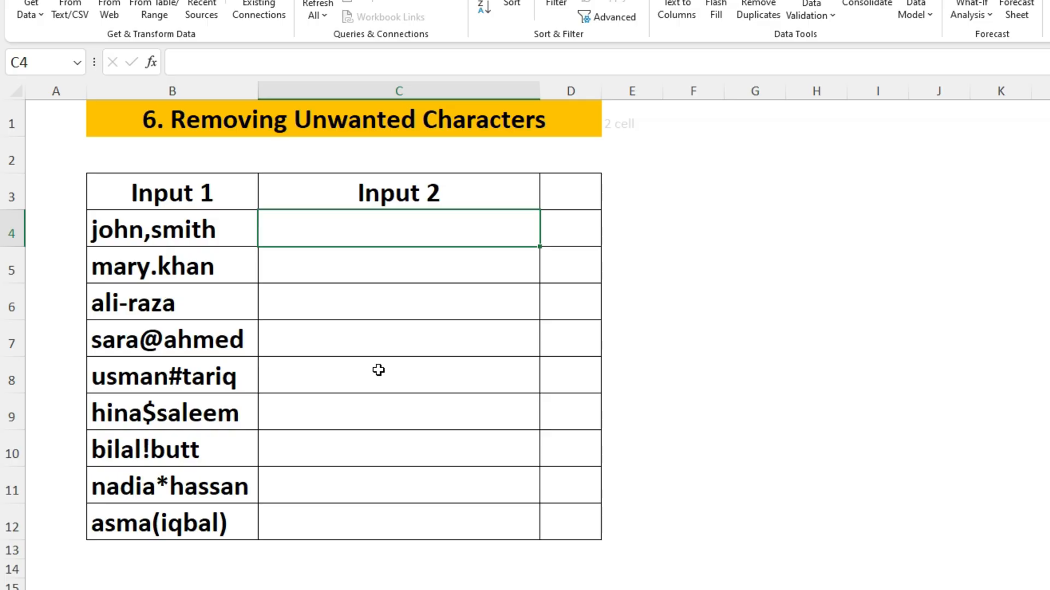
# Step: Enter John Smith in C4 and Flash Fill the cleaned, capitalised names
pyautogui.write('John')
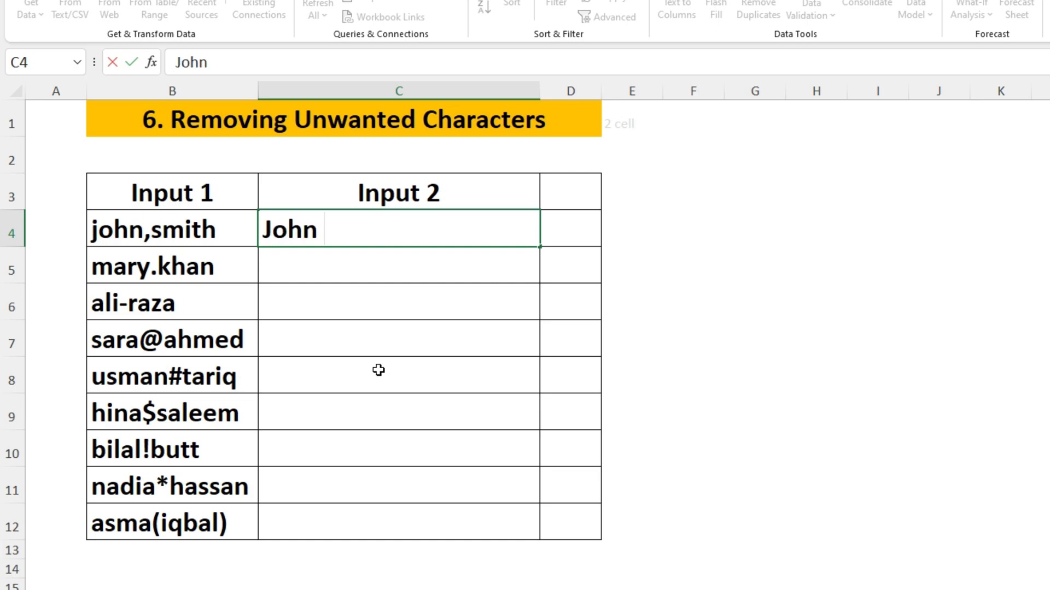
pyautogui.write(' Sm')
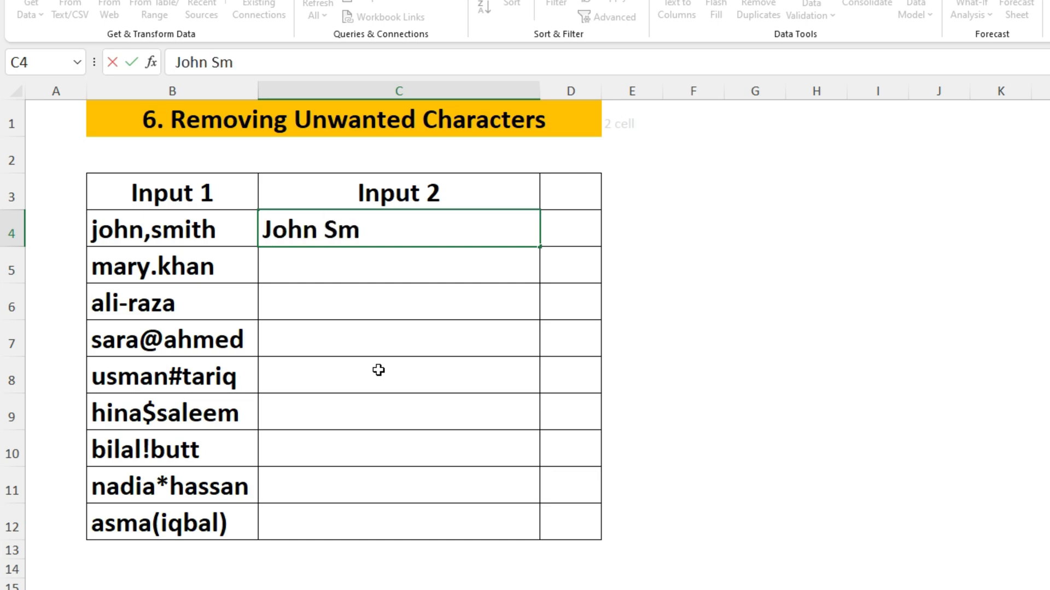
pyautogui.write('ith')
pyautogui.press('Return')
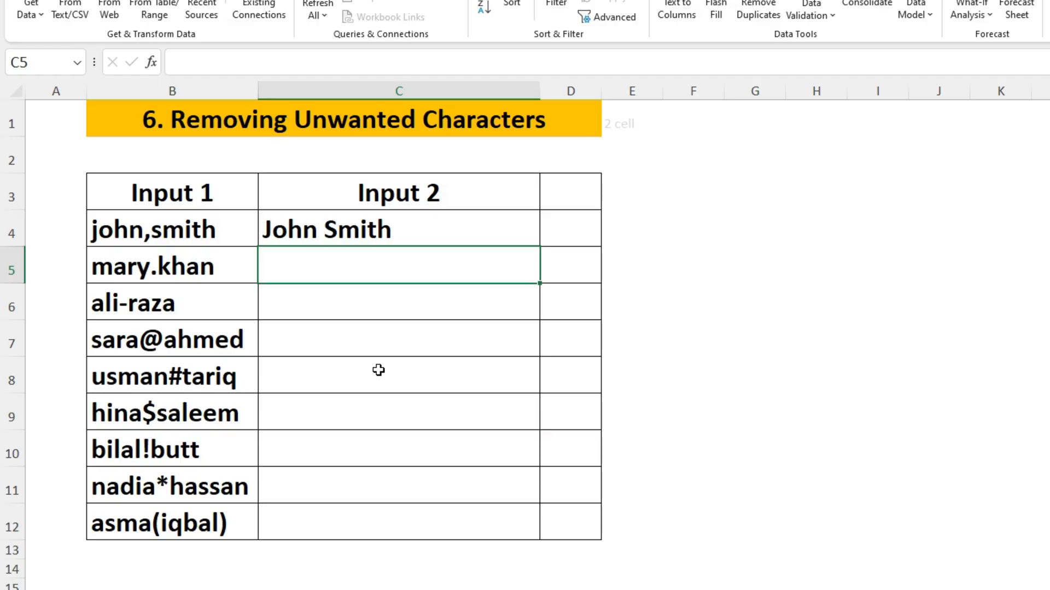
pyautogui.hotkey('ctrl', 'e')
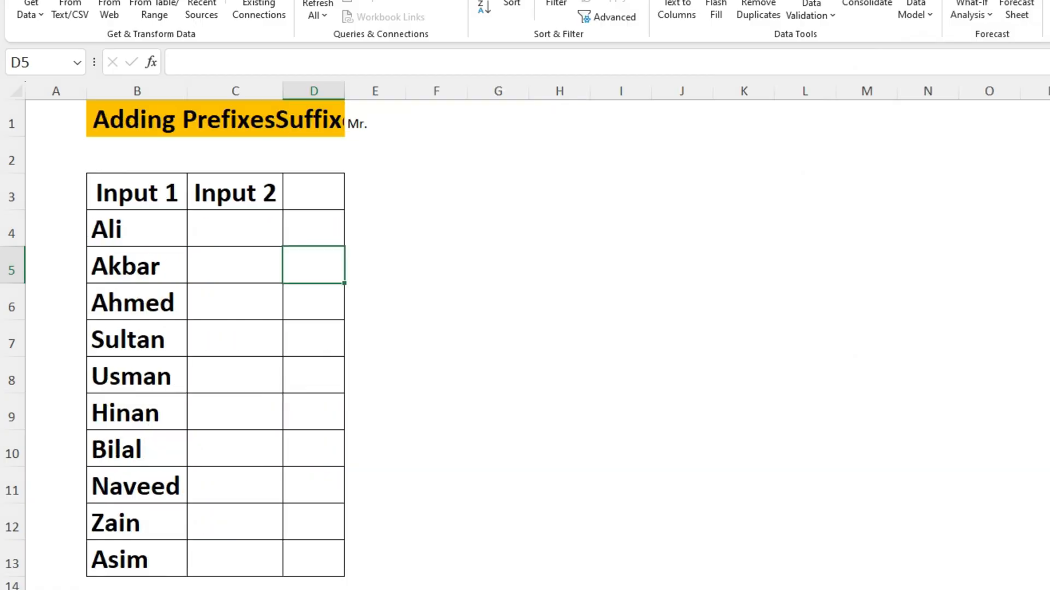
# Step: Widen columns B and C and Flash Fill 'Mr.' prefixes from the example 'Mr. Ali'
pyautogui.moveTo(183, 88); pyautogui.dragTo(239, 90)
pyautogui.moveTo(338, 90); pyautogui.dragTo(412, 110)
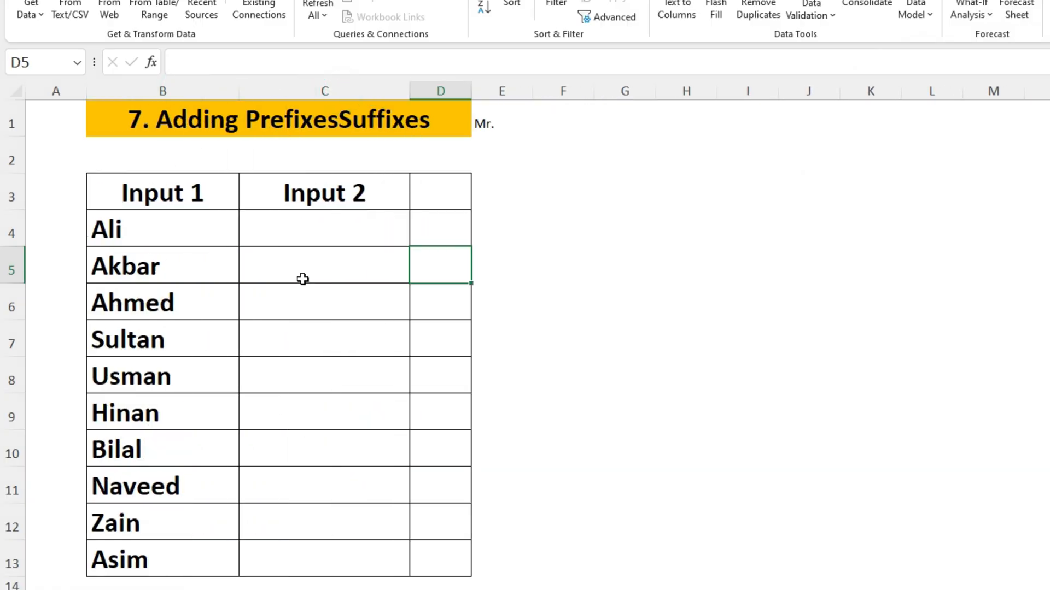
pyautogui.click(312, 234)
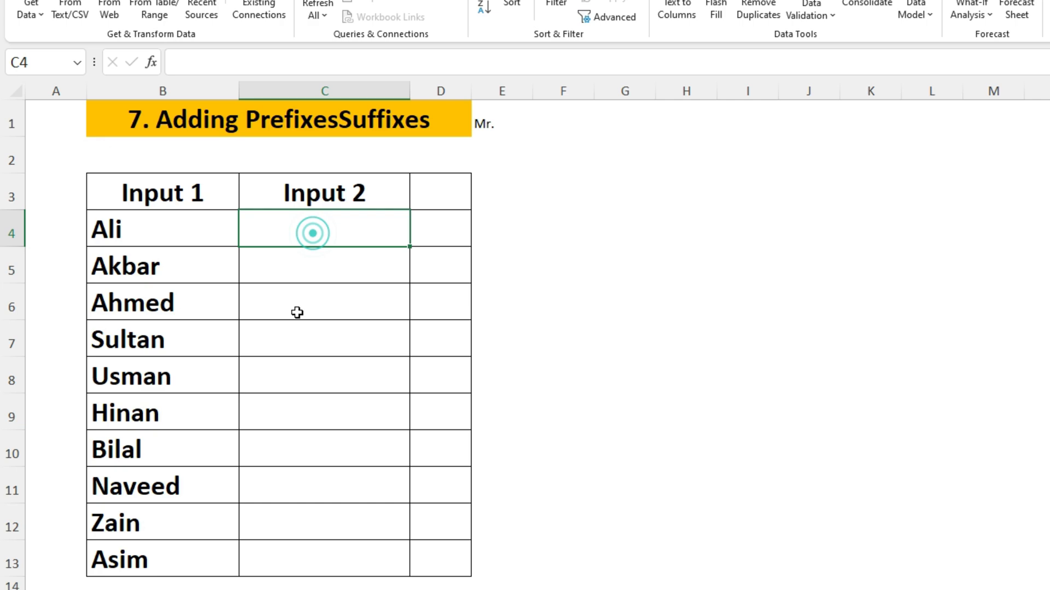
pyautogui.write('M')
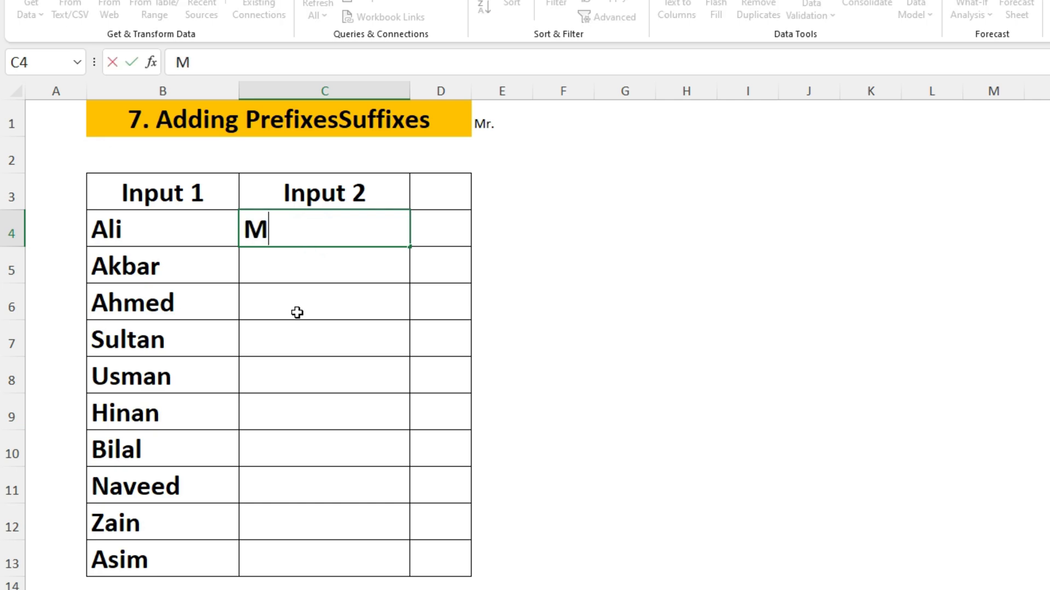
pyautogui.write('r. Ali')
pyautogui.press('Return')
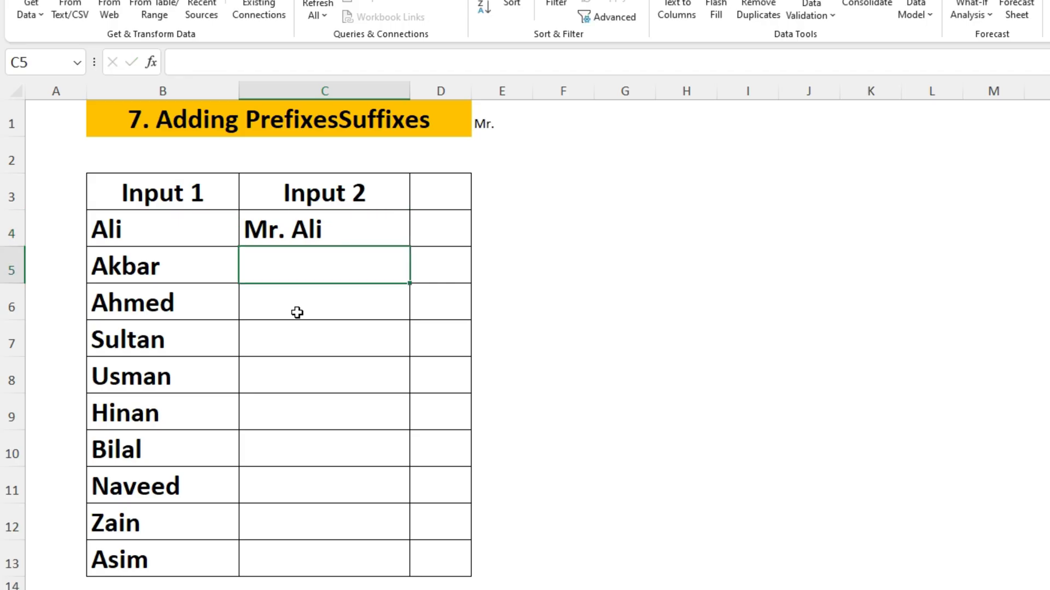
pyautogui.hotkey('ctrl', 'e')
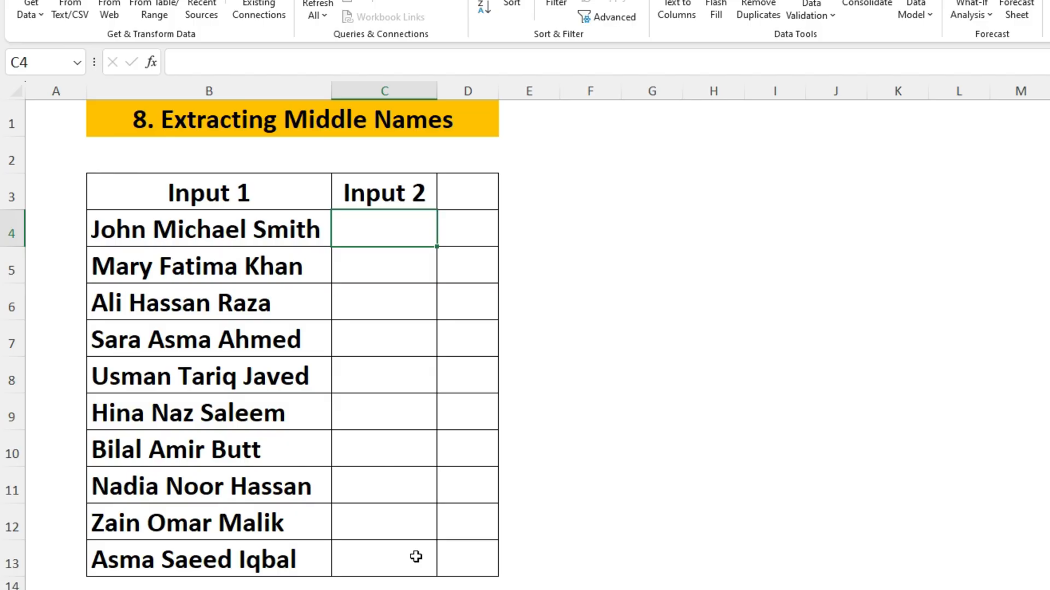
# Step: Enter Michael in C4 and Flash Fill the middle names for the remaining rows
pyautogui.write('Mi')
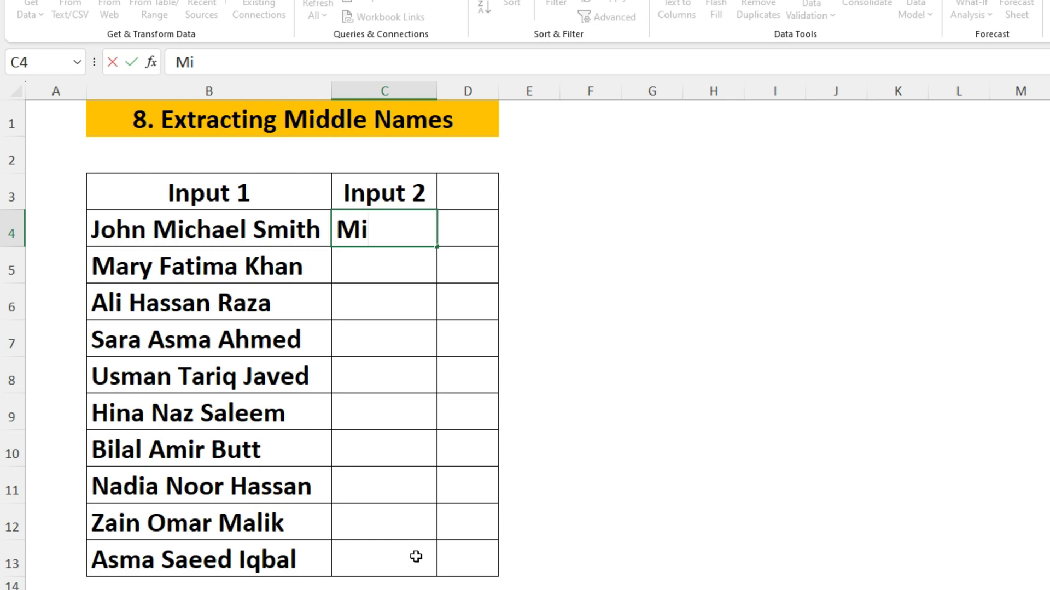
pyautogui.write('chael')
pyautogui.press('Return')
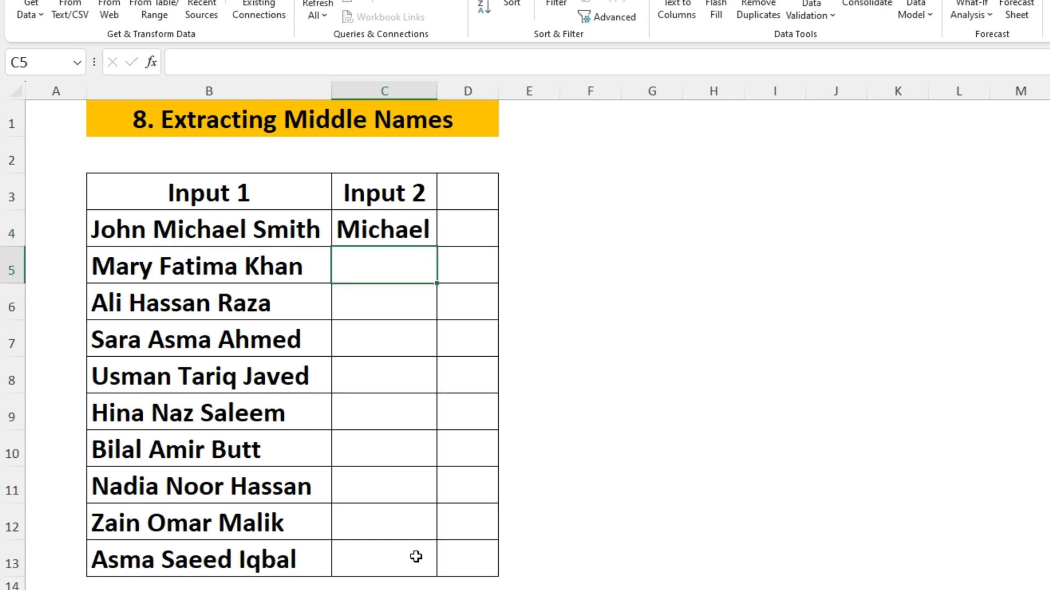
pyautogui.hotkey('ctrl', 'e')
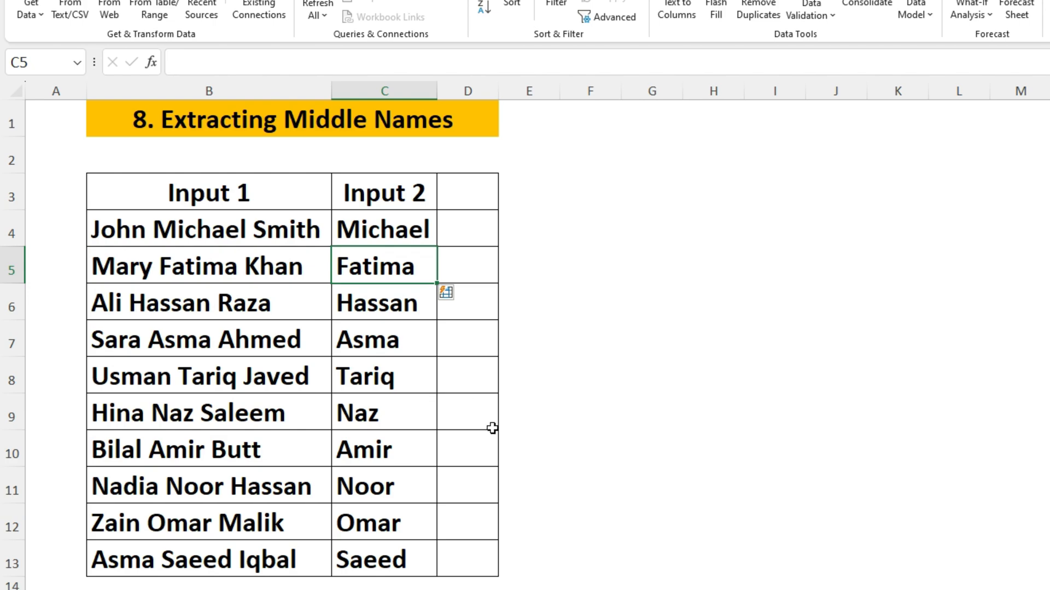
pyautogui.click(296, 243)
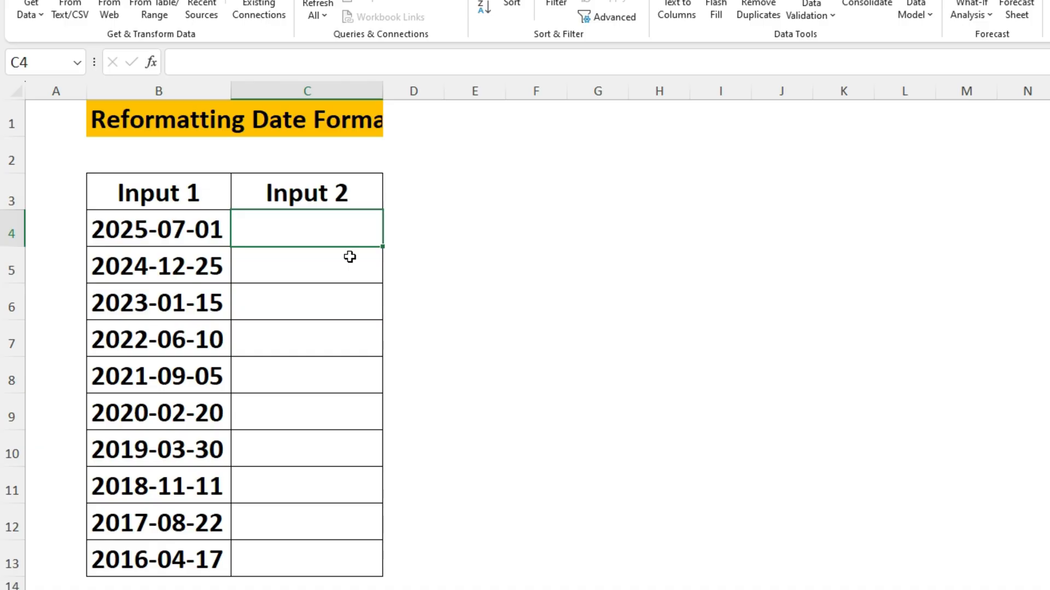
# Step: Enter 01-07-2025 in C4, Flash Fill dd/mm/yyyy dates, and widen column C
pyautogui.write('0')
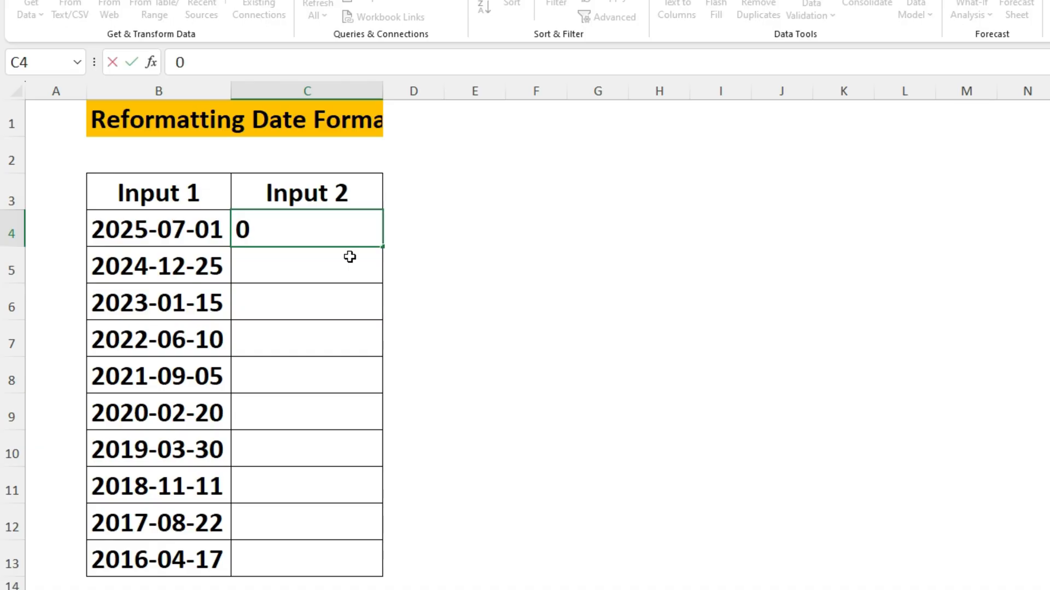
pyautogui.write('1-07-2')
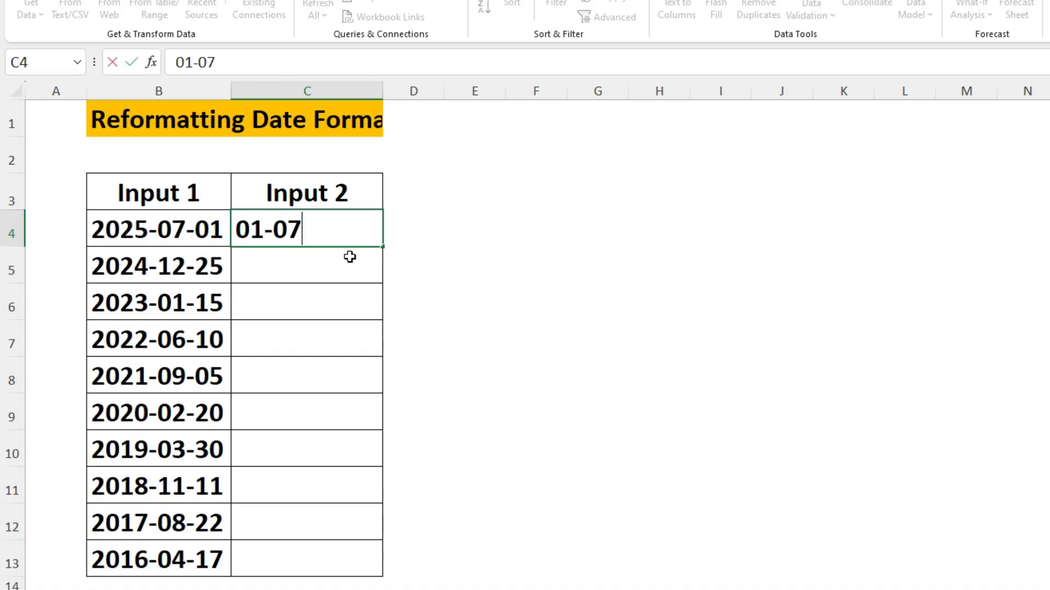
pyautogui.write('25')
pyautogui.press('Return')
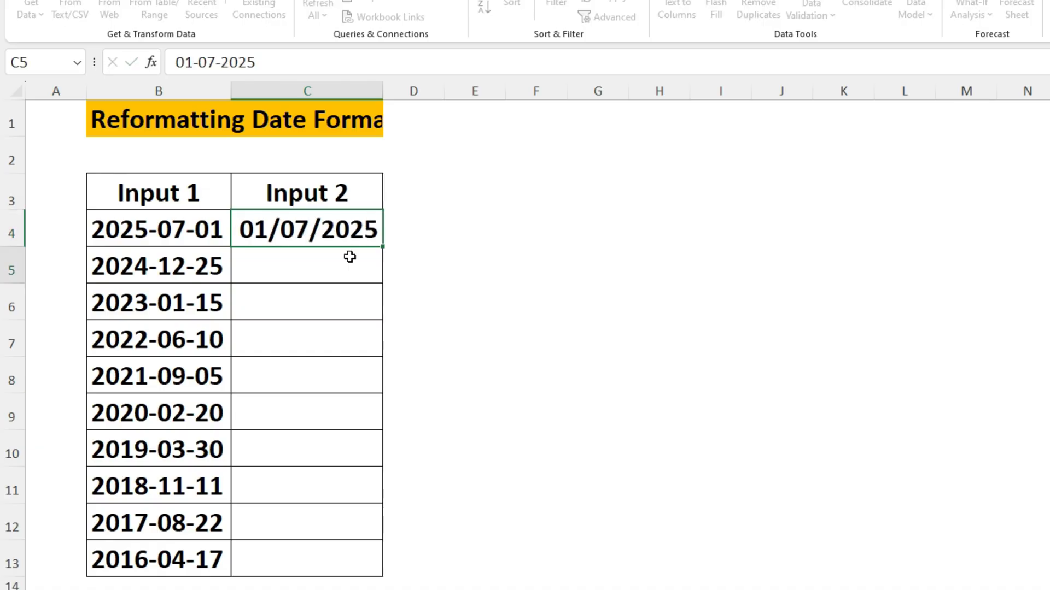
pyautogui.hotkey('ctrl', 'e')
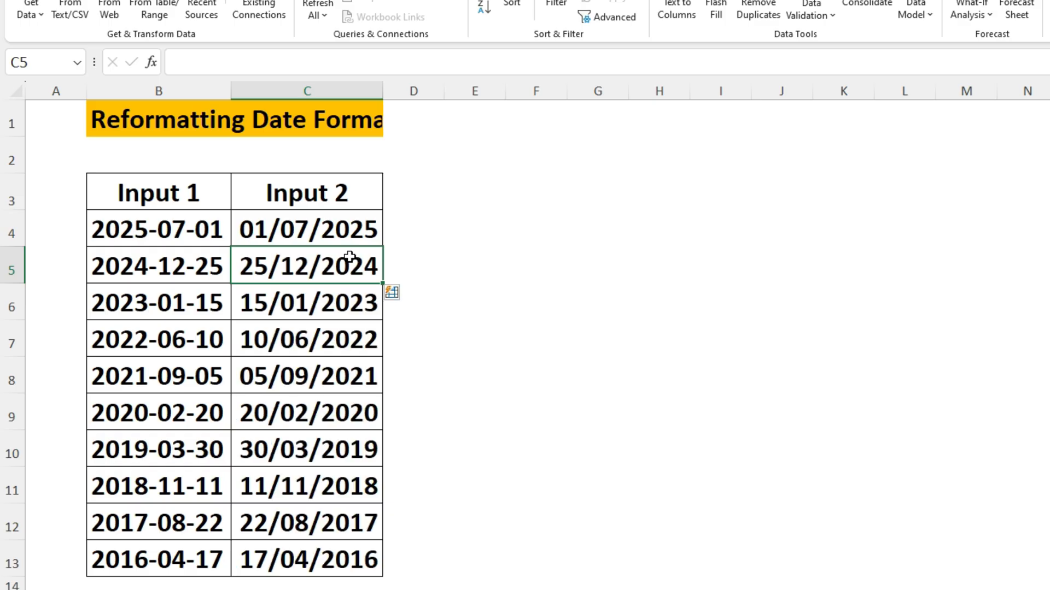
pyautogui.moveTo(383, 91); pyautogui.dragTo(433, 89)
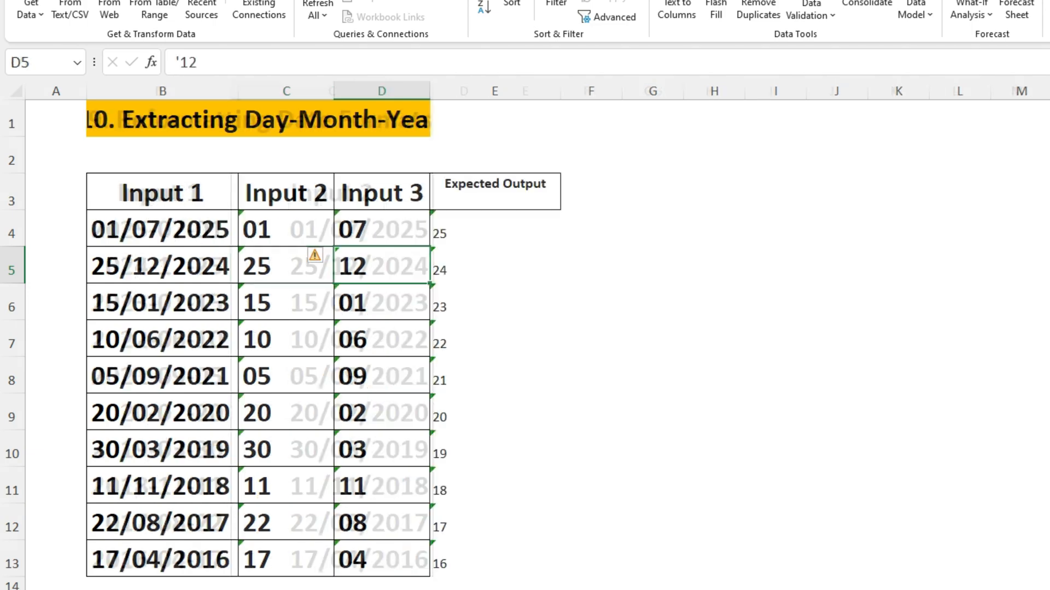
# Step: Clear C4:E13, then Flash Fill the day column from the example '01
pyautogui.moveTo(276, 235); pyautogui.dragTo(471, 555)
pyautogui.press('Delete')
pyautogui.press('Up')
pyautogui.press('Down')
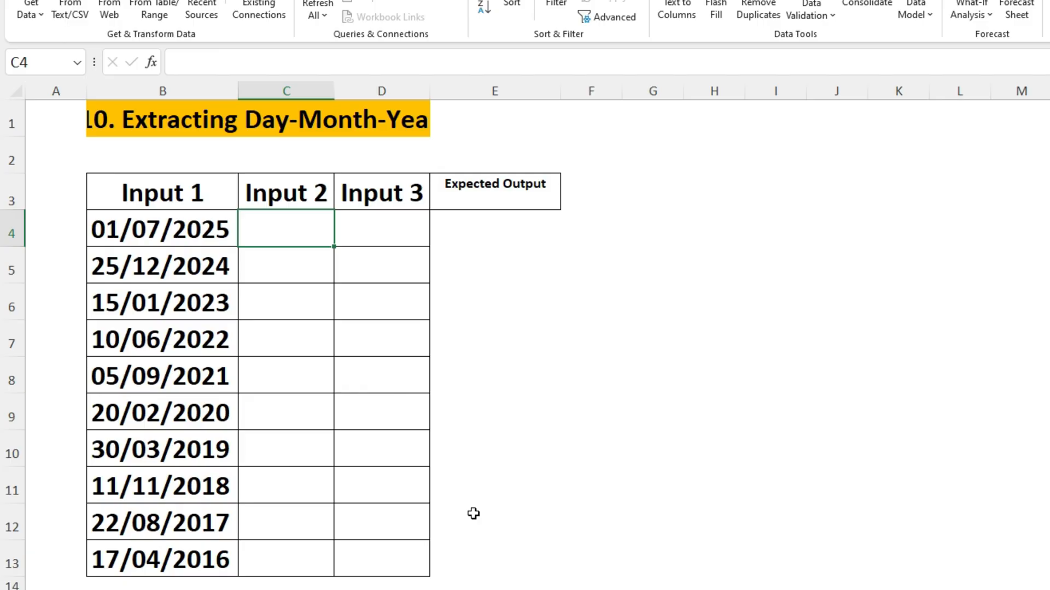
pyautogui.write("'")
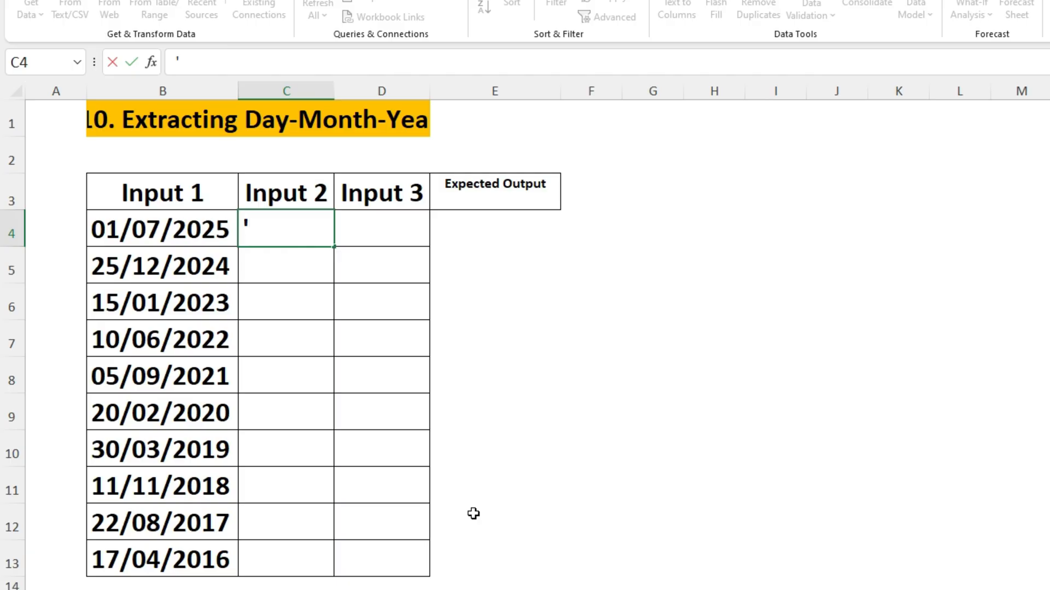
pyautogui.write('01')
pyautogui.press('Return')
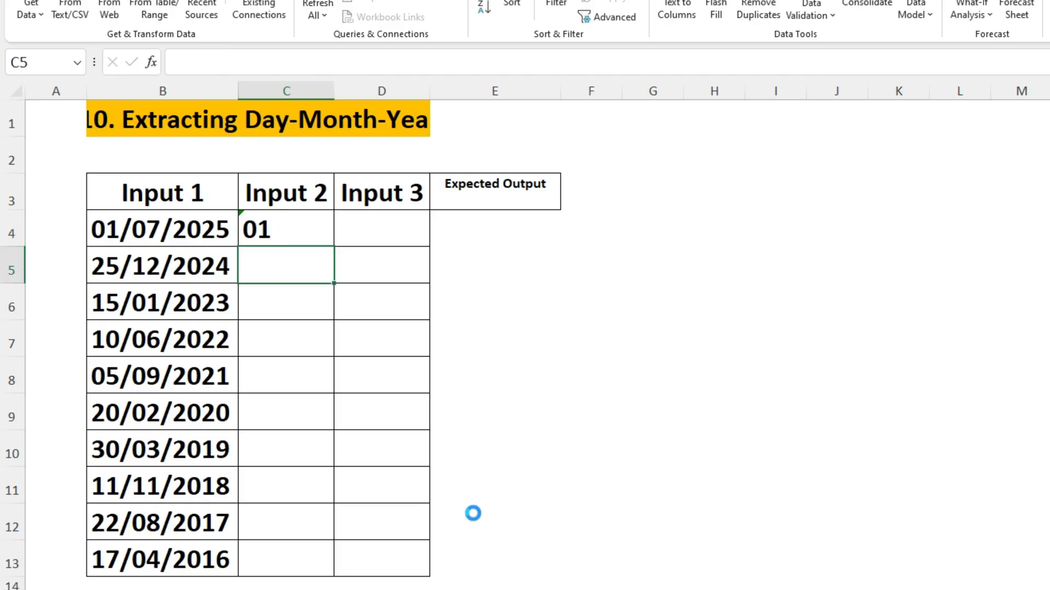
pyautogui.hotkey('ctrl', 'e')
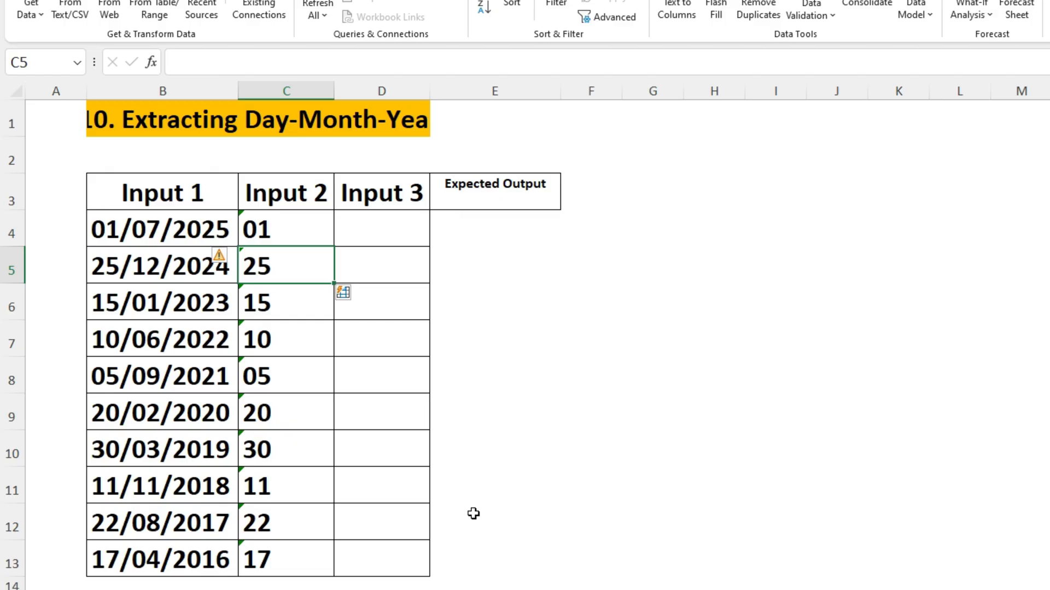
# Step: Flash Fill Input 3 with two-digit months from the example '07 in D4
pyautogui.press('Up')
pyautogui.press('Right')
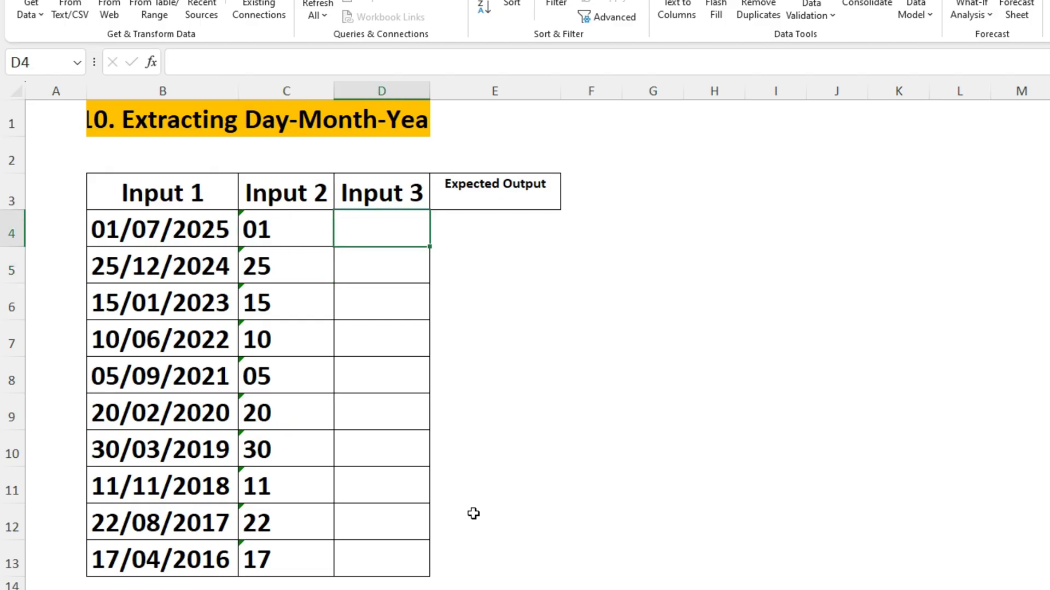
pyautogui.write("'07")
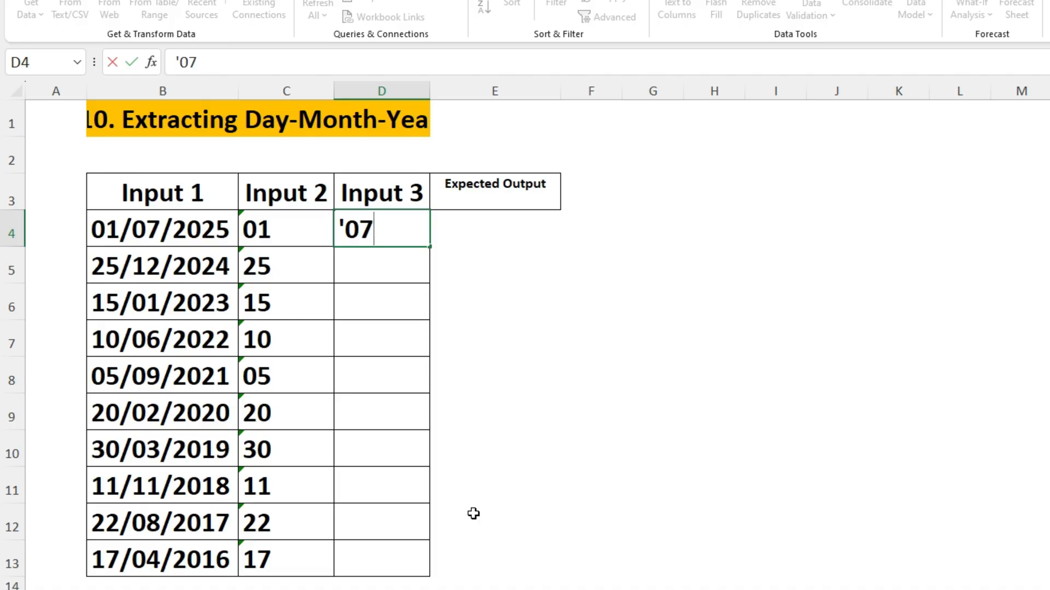
pyautogui.press('Return')
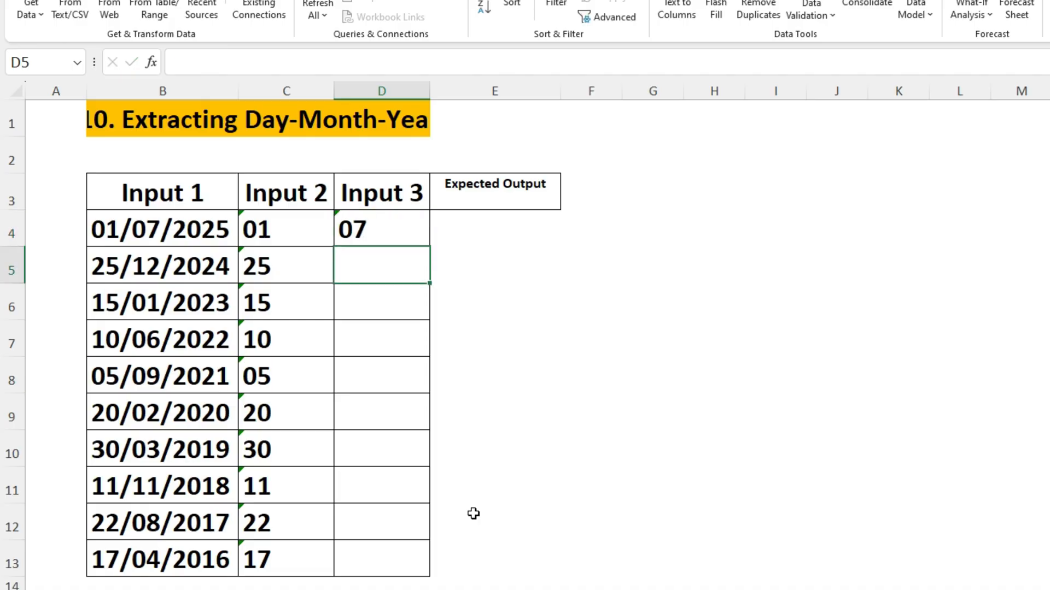
pyautogui.hotkey('ctrl', 'e')
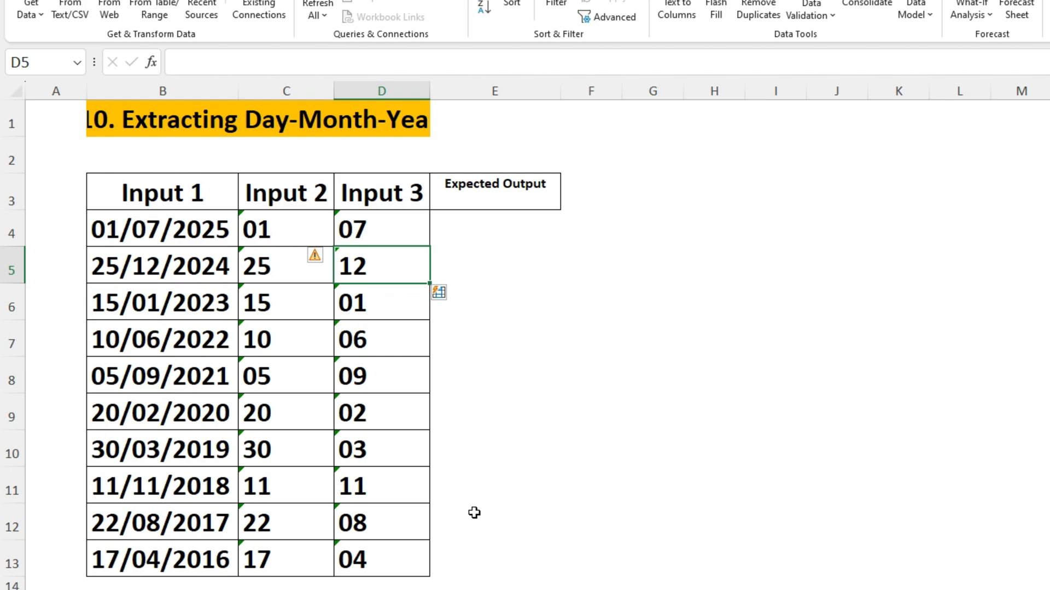
# Step: Flash Fill Expected Output with two-digit years from the example '25 in E4
pyautogui.click(464, 216)
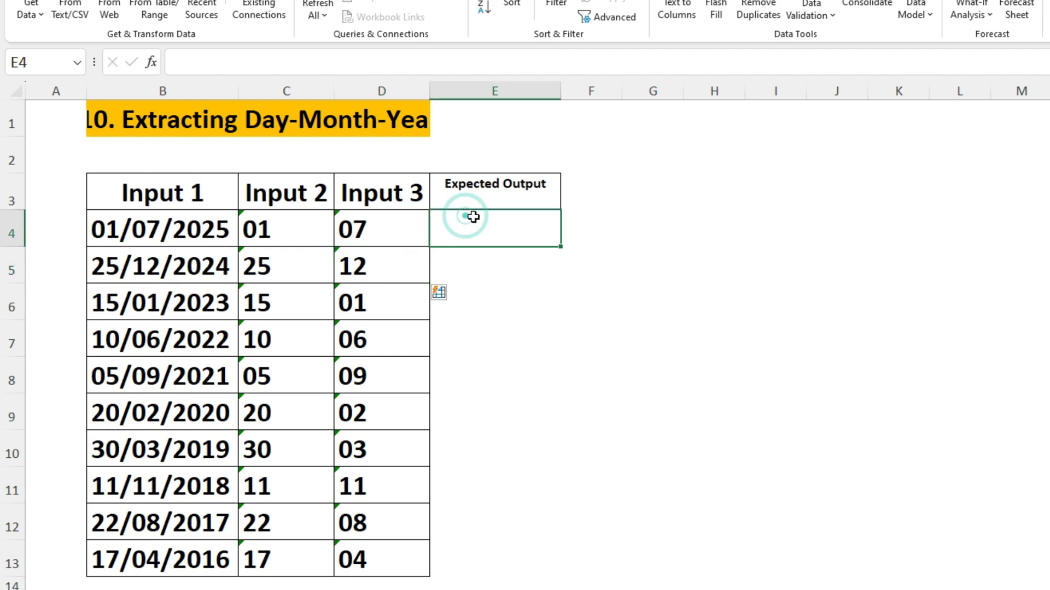
pyautogui.write("'")
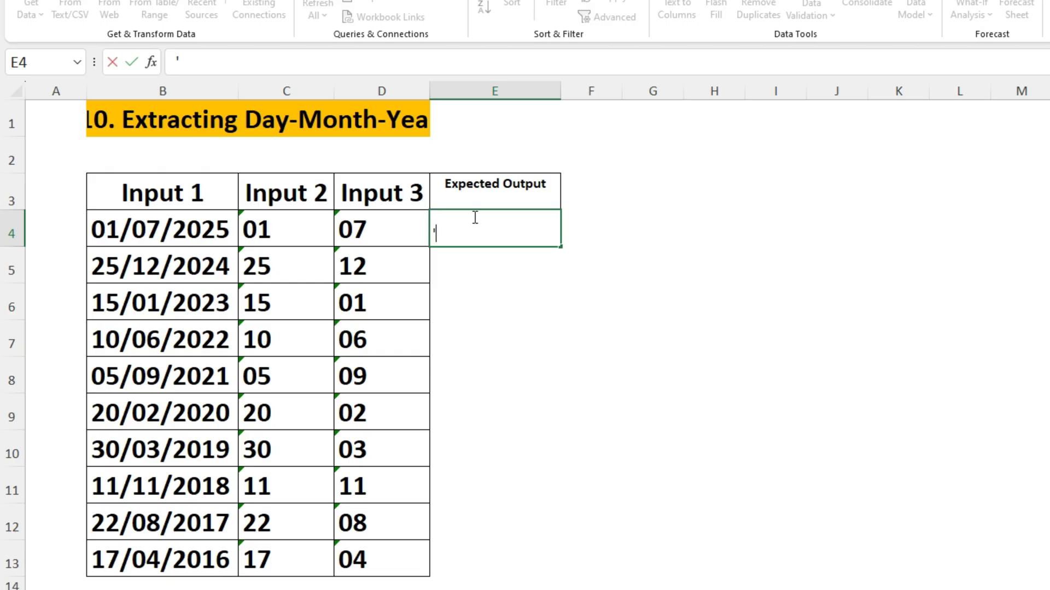
pyautogui.write('25')
pyautogui.press('Return')
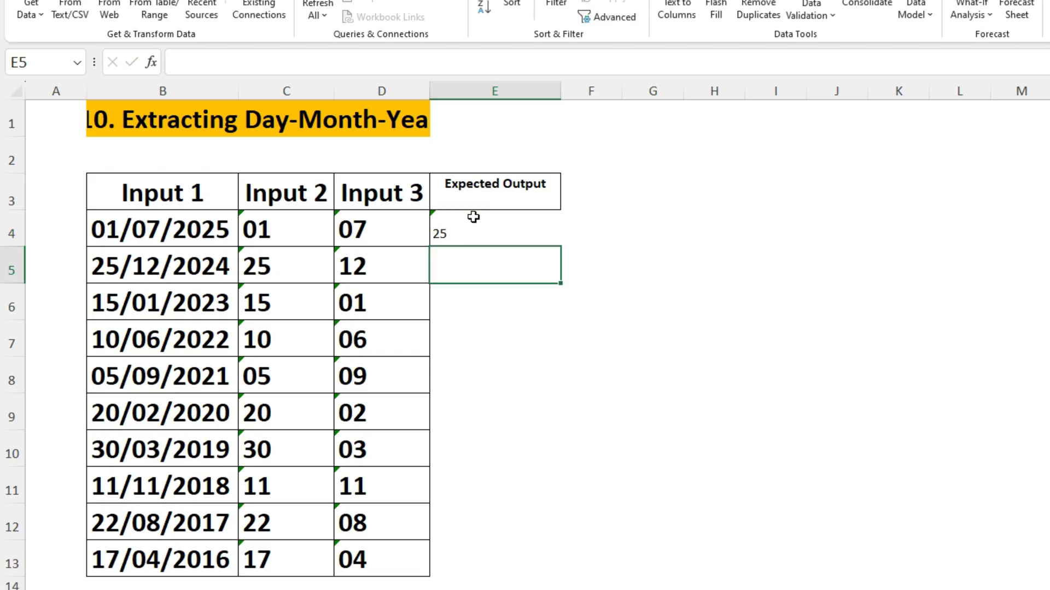
pyautogui.hotkey('ctrl', 'e')
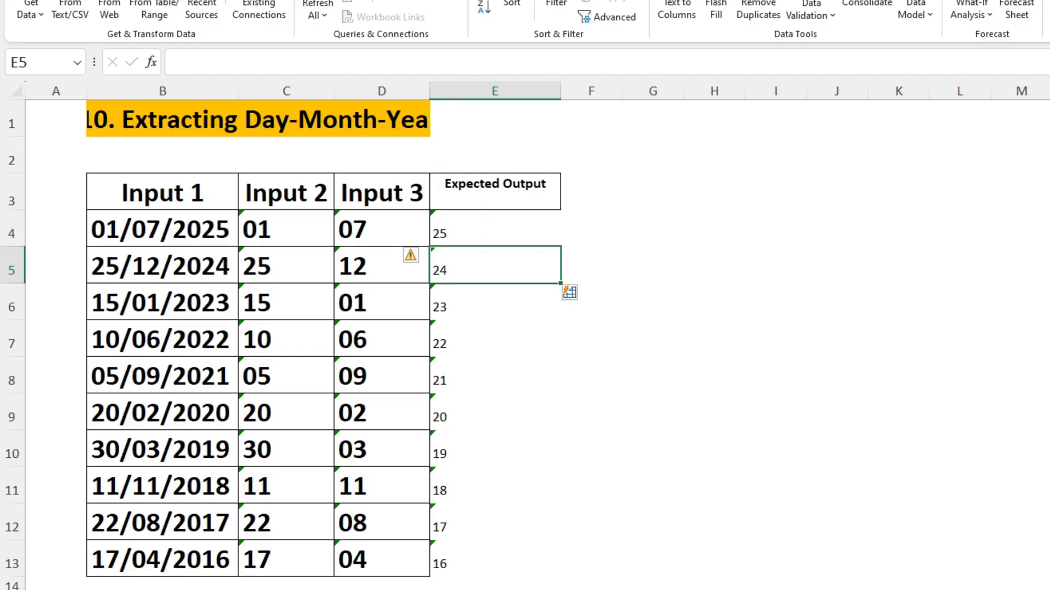
pyautogui.click(267, 228)
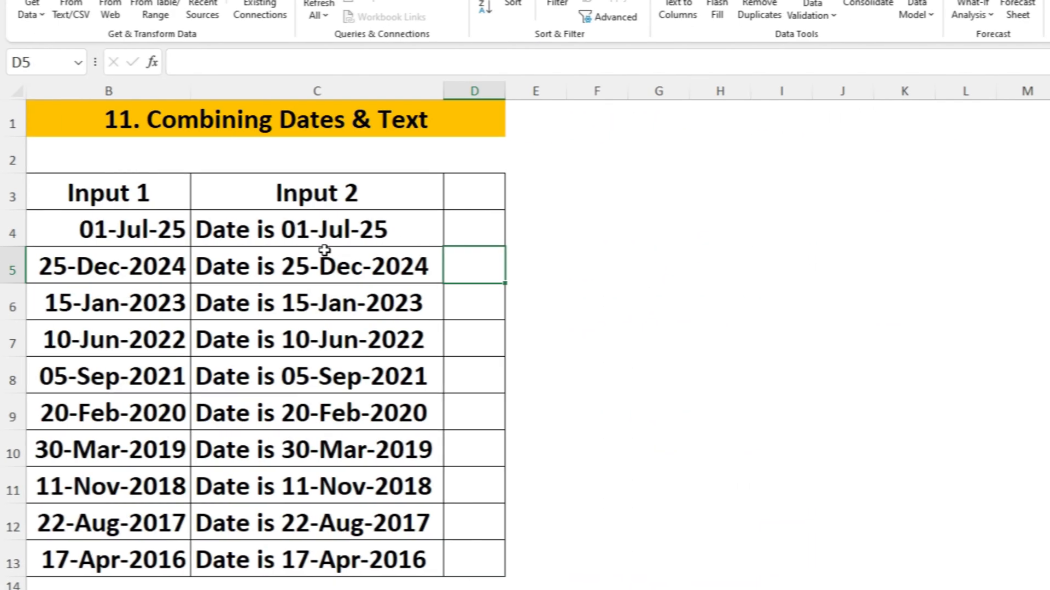
# Step: Clear C4:C13 and Flash Fill Input 2 from the example 'Date is 01-Jul-25'
pyautogui.moveTo(323, 230); pyautogui.dragTo(346, 540)
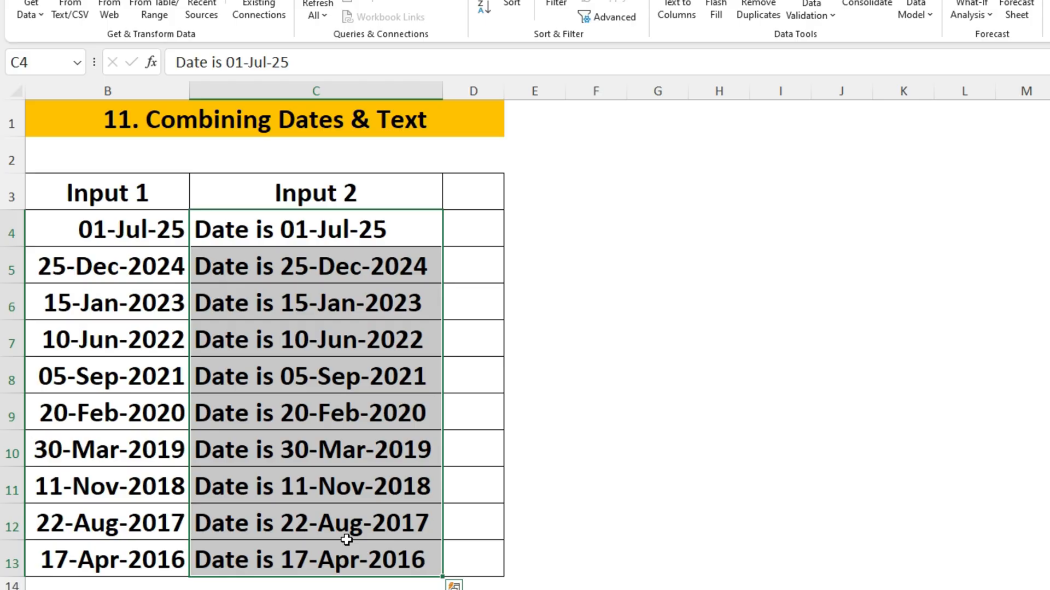
pyautogui.press('Delete')
pyautogui.press('Up')
pyautogui.press('Down')
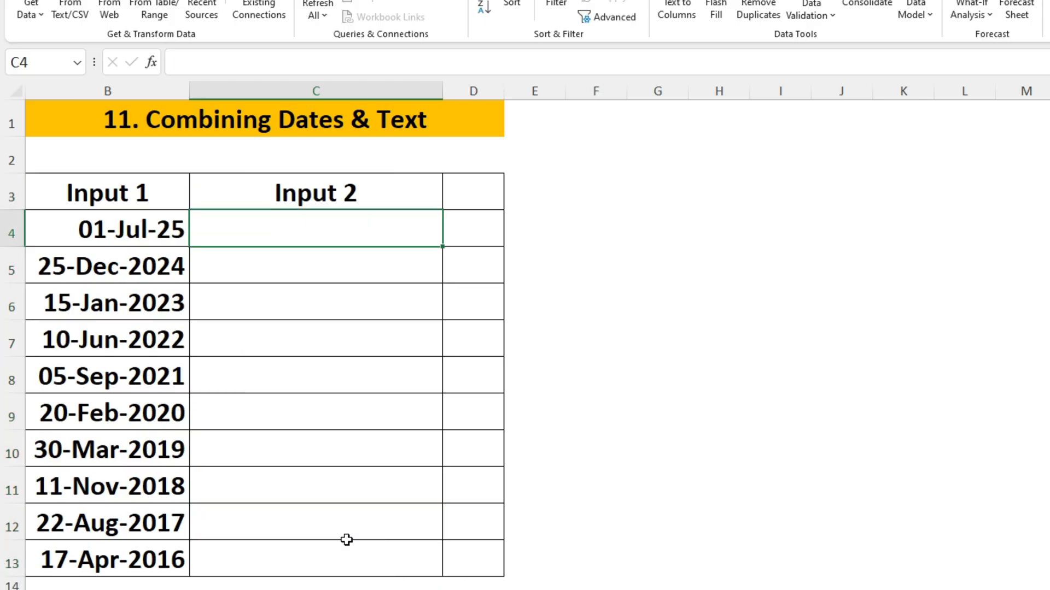
pyautogui.write('Date is 01')
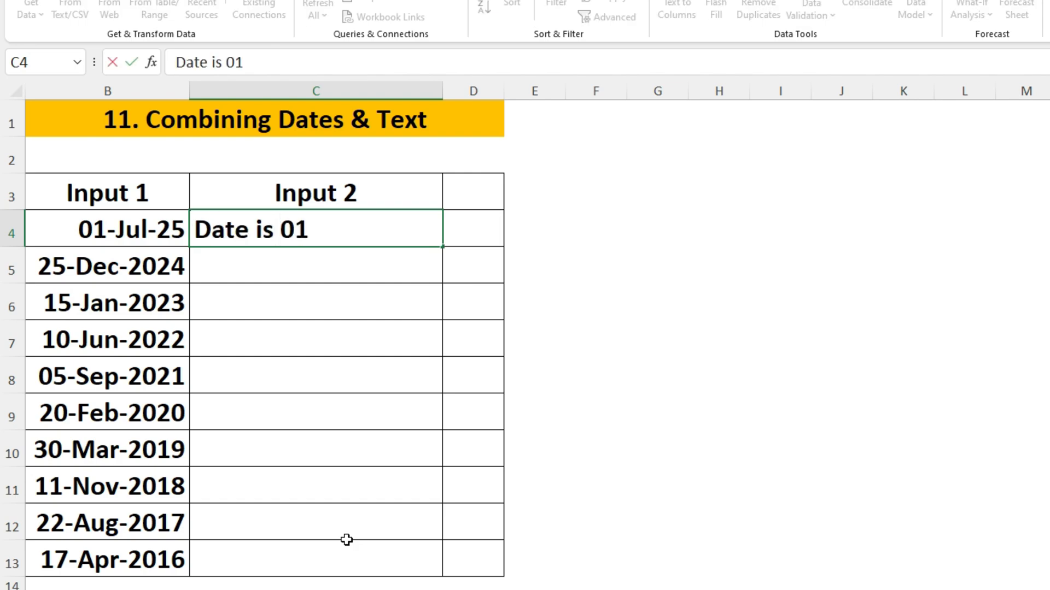
pyautogui.write('-Jul-2025')
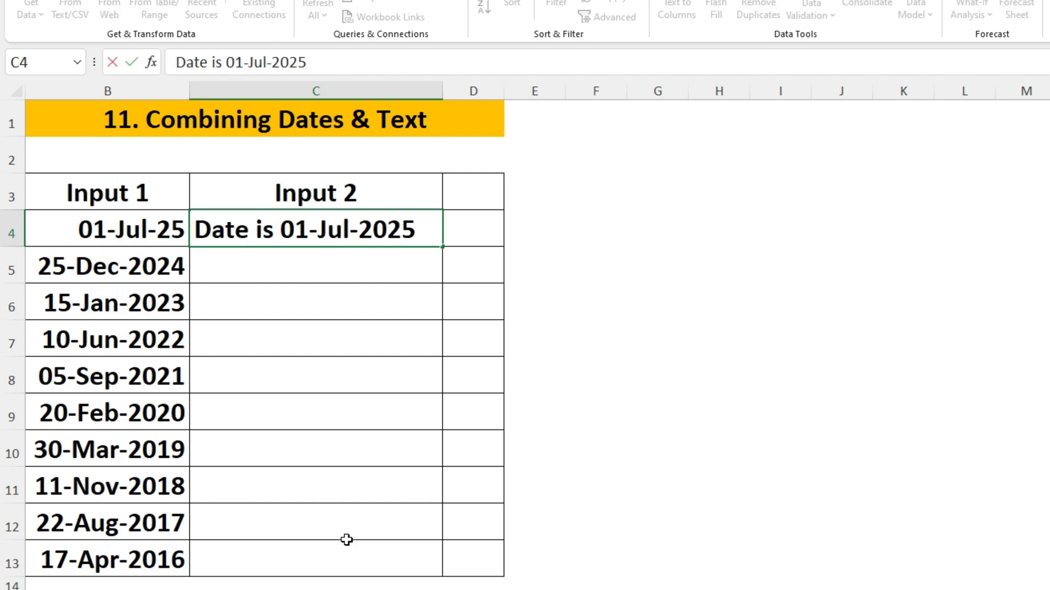
pyautogui.press('BackSpace')
pyautogui.press('BackSpace')
pyautogui.press('BackSpace')
pyautogui.write('5')
pyautogui.press('Return')
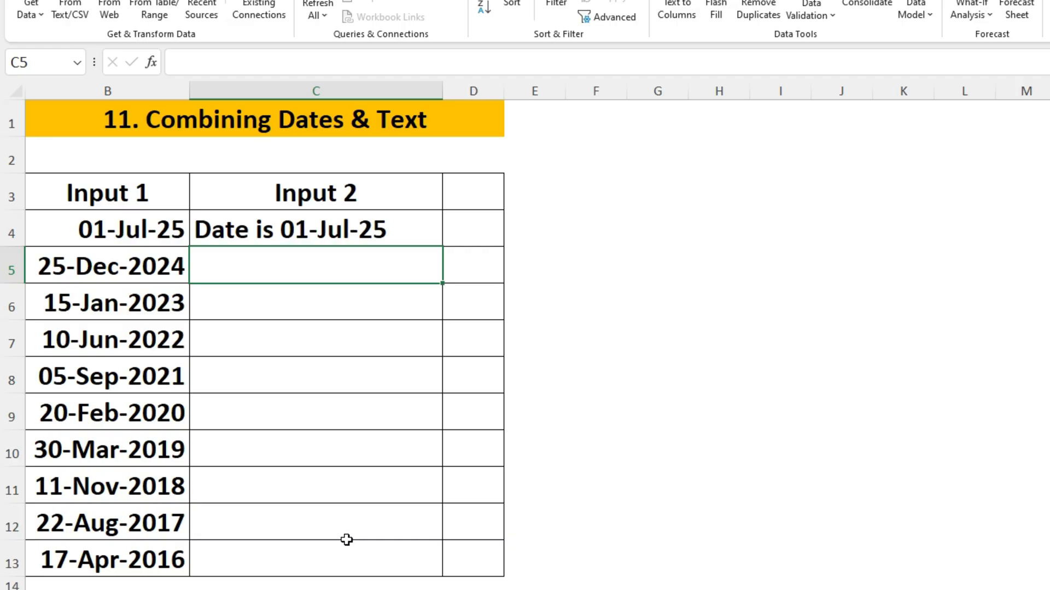
pyautogui.hotkey('ctrl', 'e')
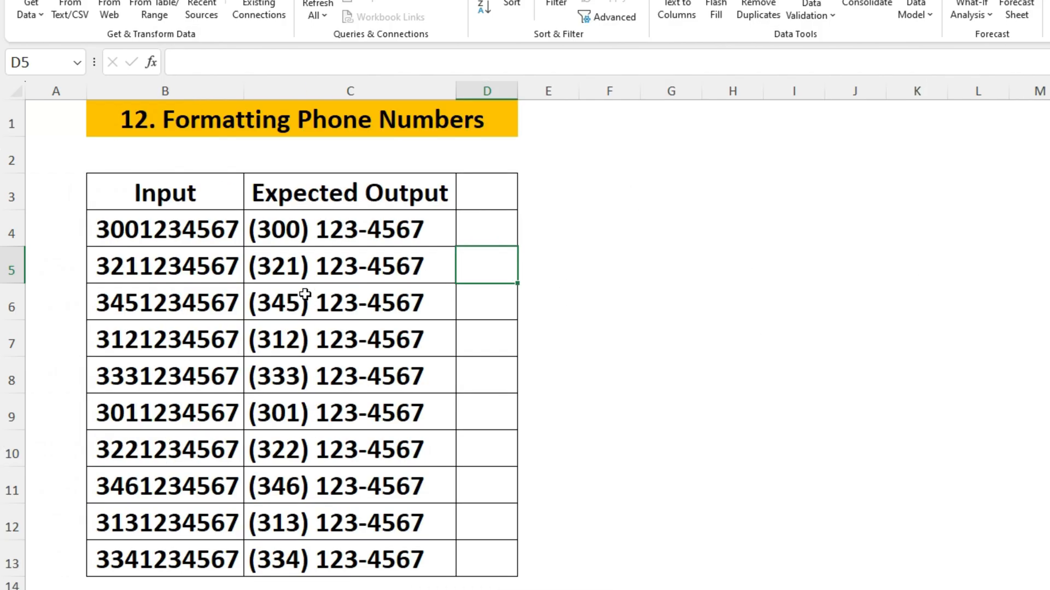
pyautogui.moveTo(316, 221); pyautogui.dragTo(340, 541)
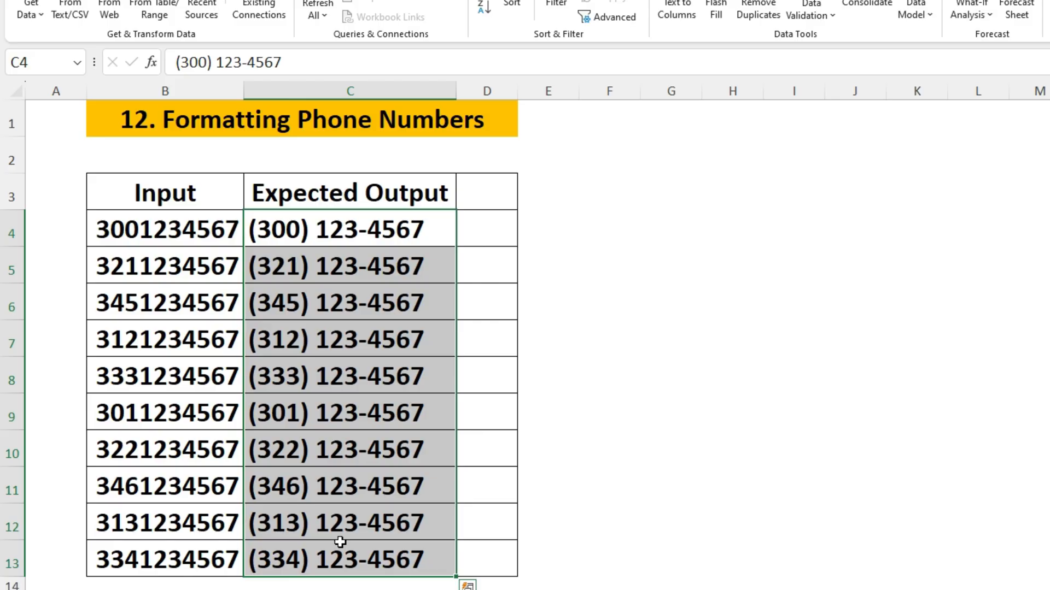
pyautogui.press('Delete')
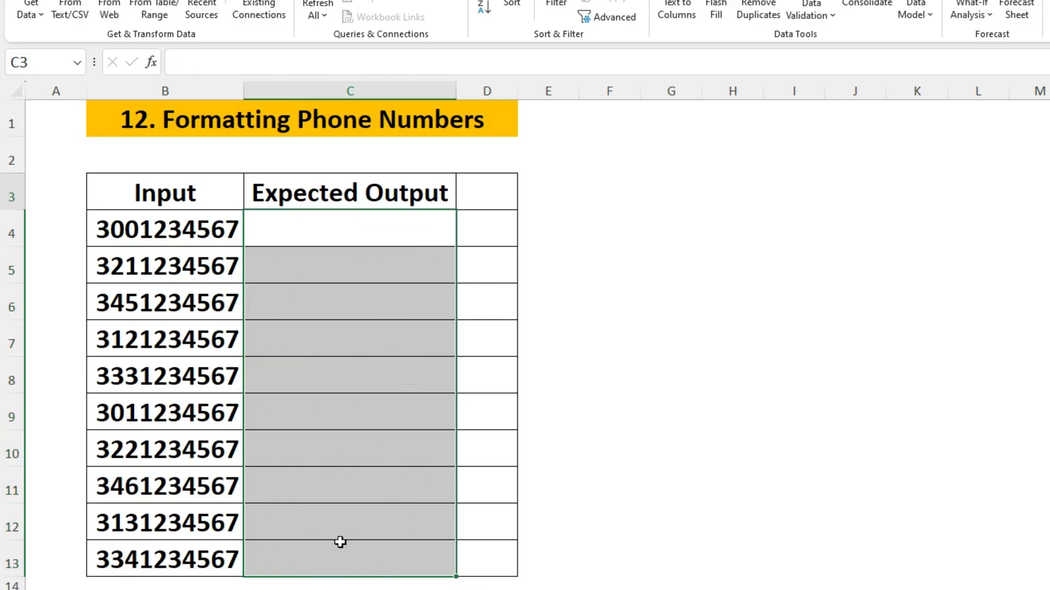
pyautogui.press('Up')
pyautogui.press('Down')
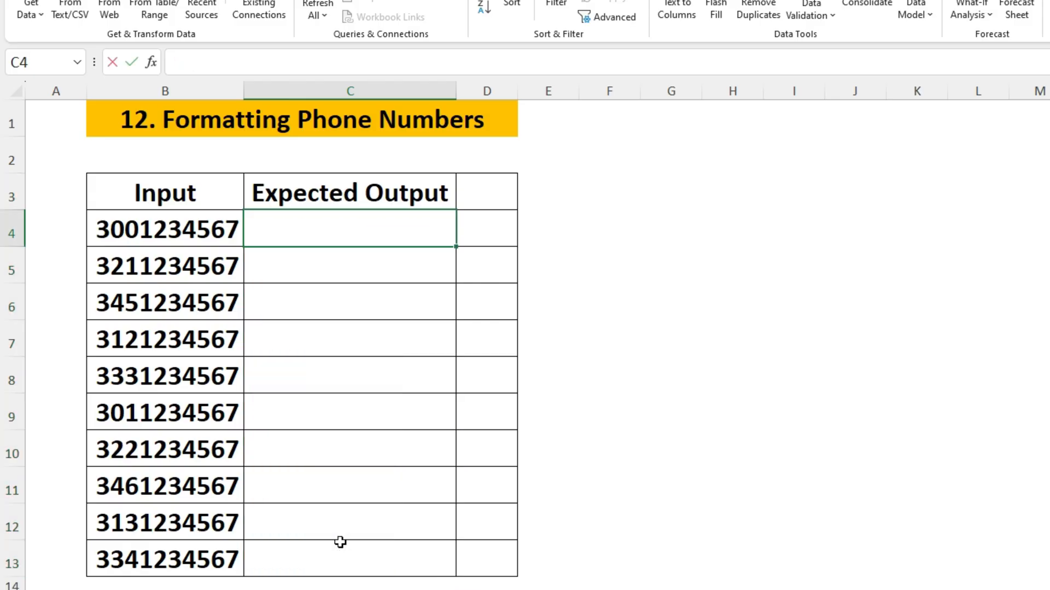
pyautogui.write('(300')
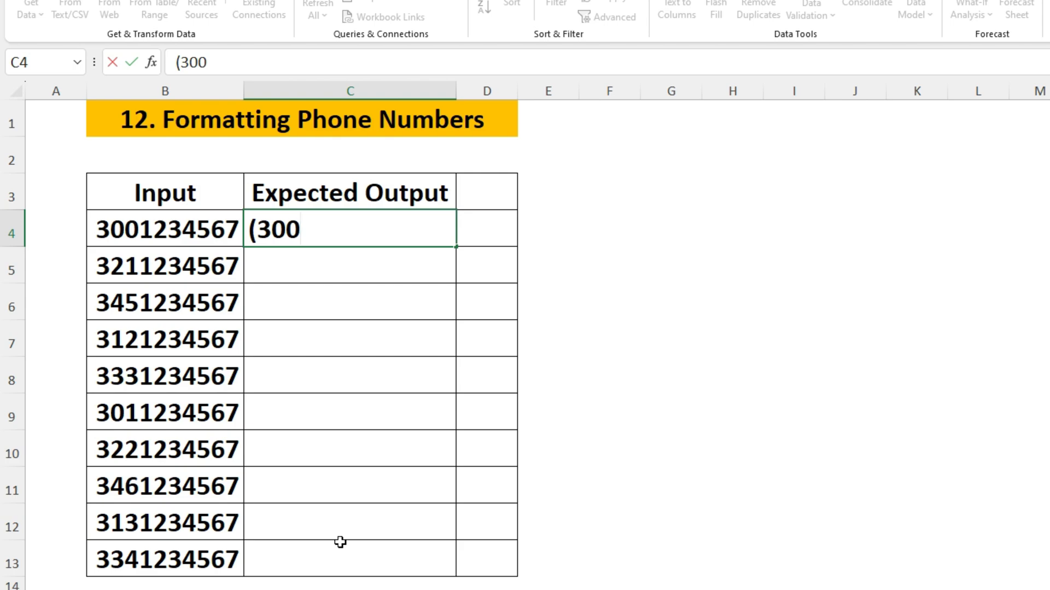
pyautogui.write(') 123')
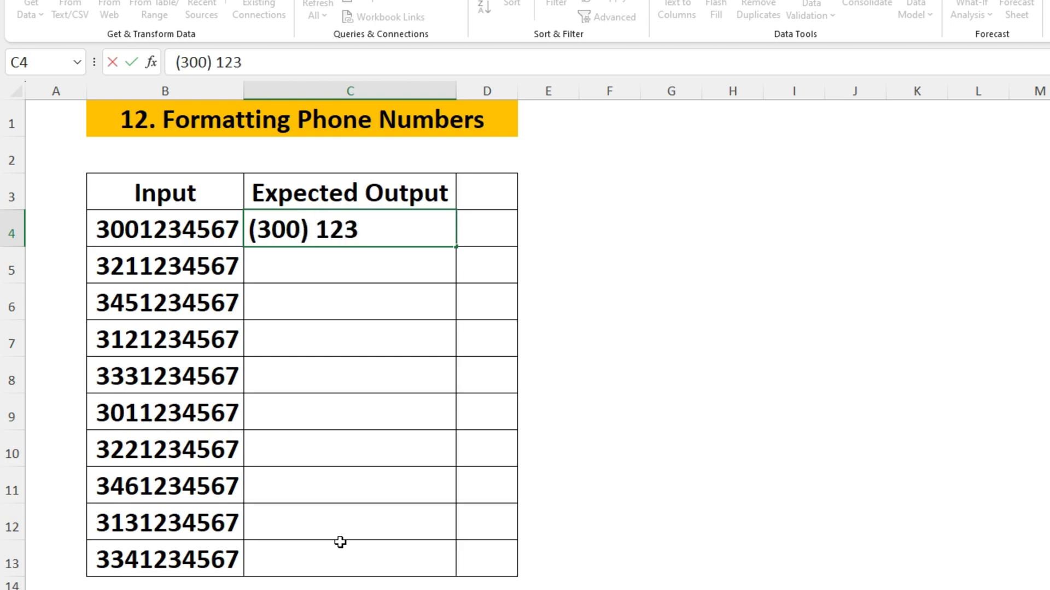
pyautogui.write(' 4567')
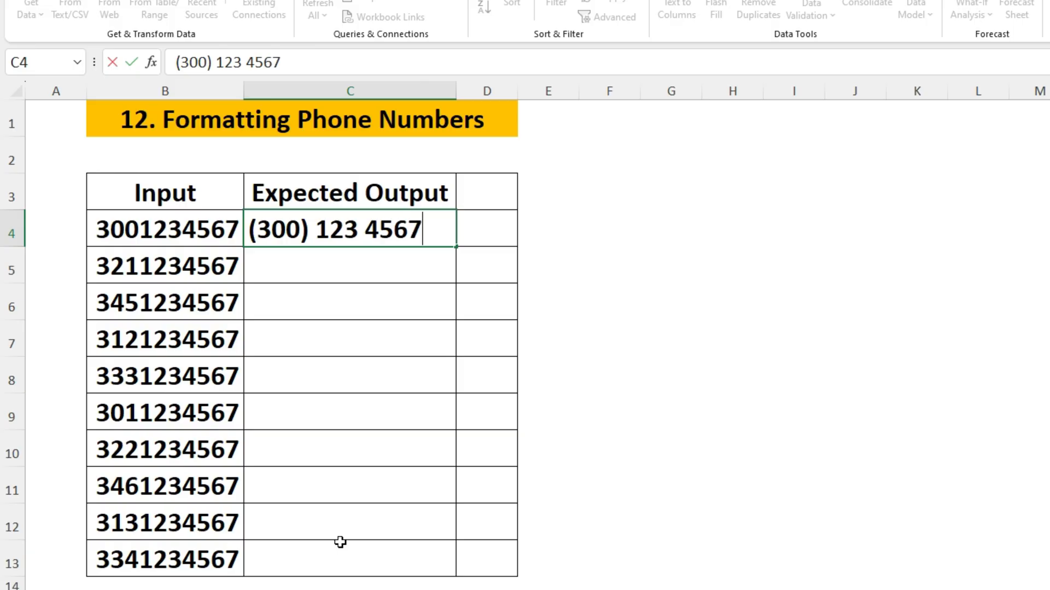
pyautogui.press('Return')
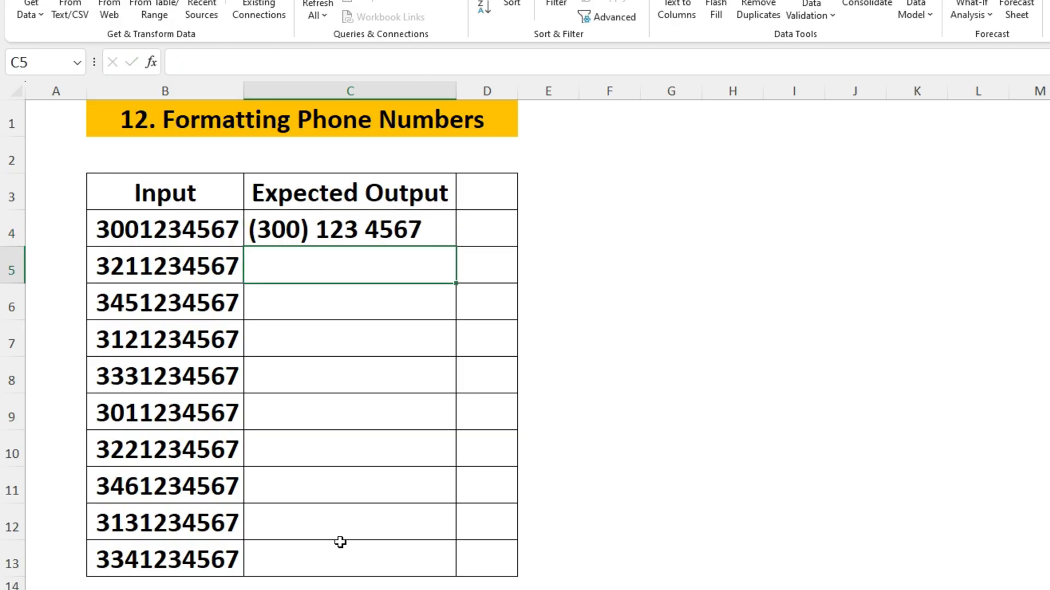
pyautogui.hotkey('ctrl', 'e')
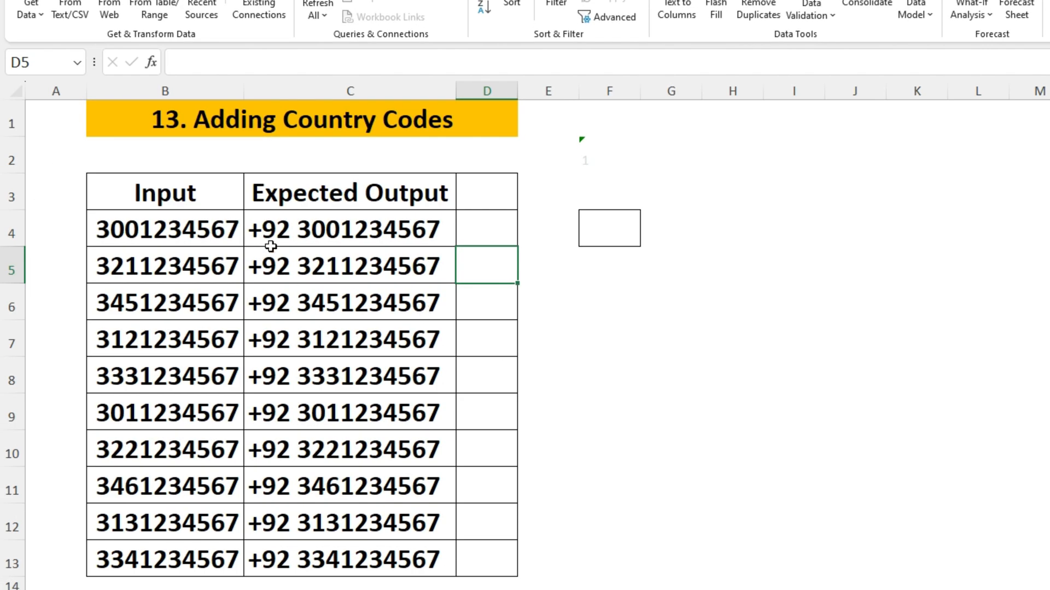
pyautogui.moveTo(283, 232); pyautogui.dragTo(315, 551)
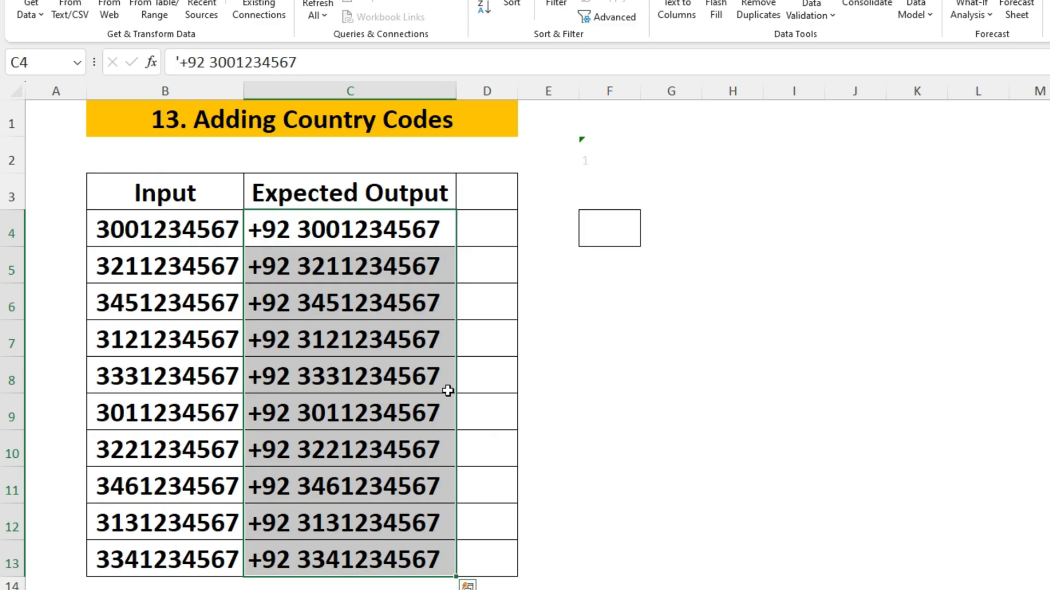
pyautogui.press('Delete')
pyautogui.press('Up')
pyautogui.press('Down')
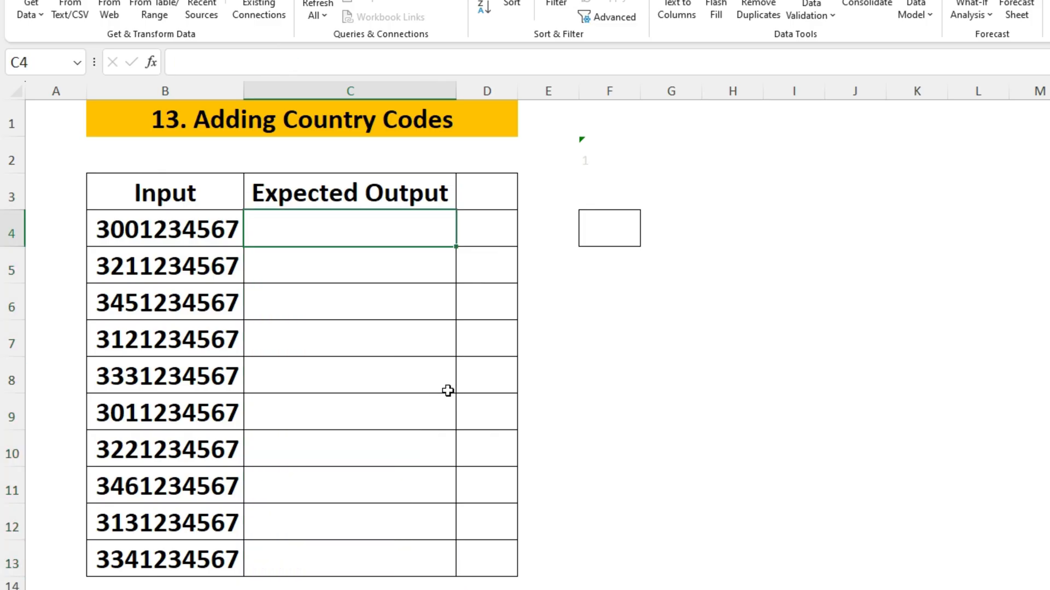
pyautogui.write("'")
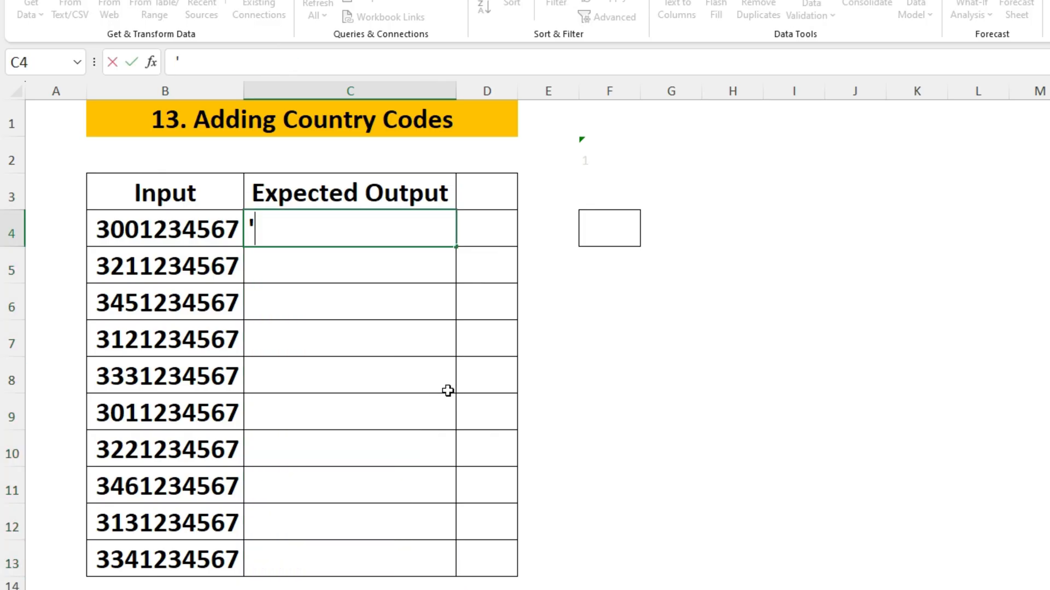
pyautogui.write('+92')
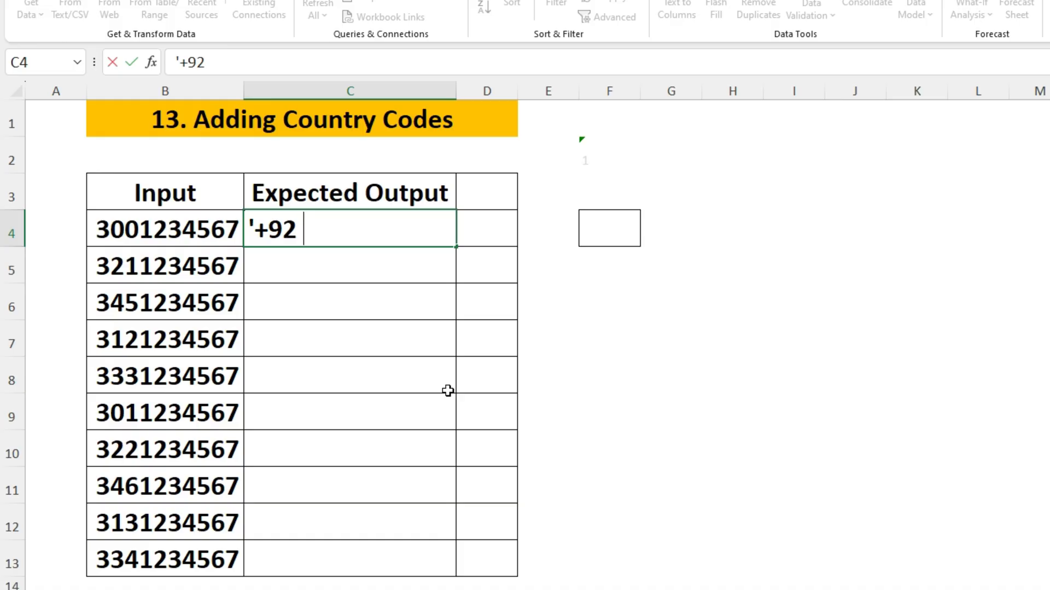
pyautogui.write('300')
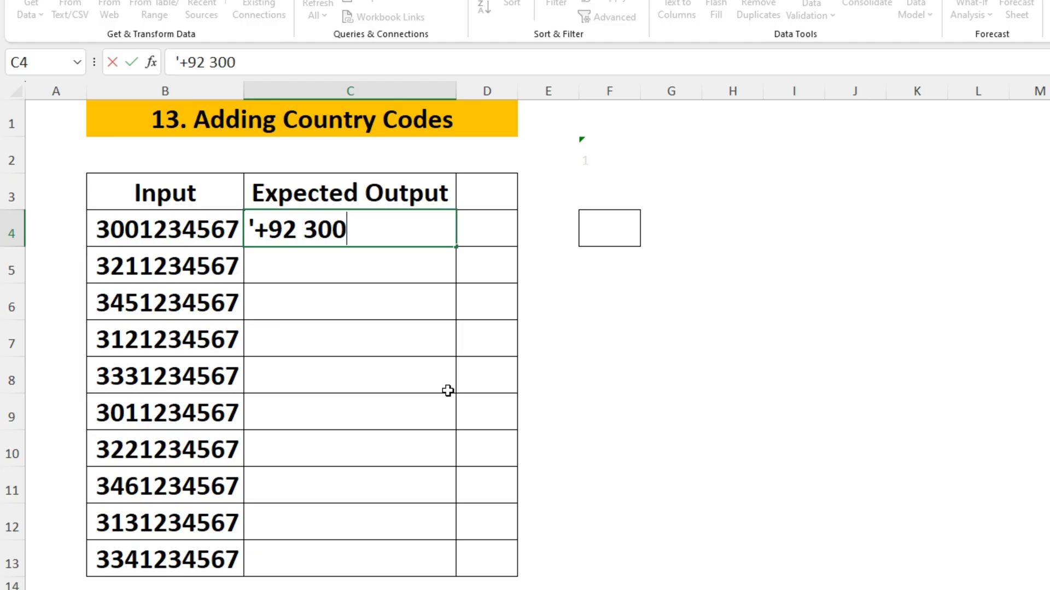
pyautogui.write(' 123')
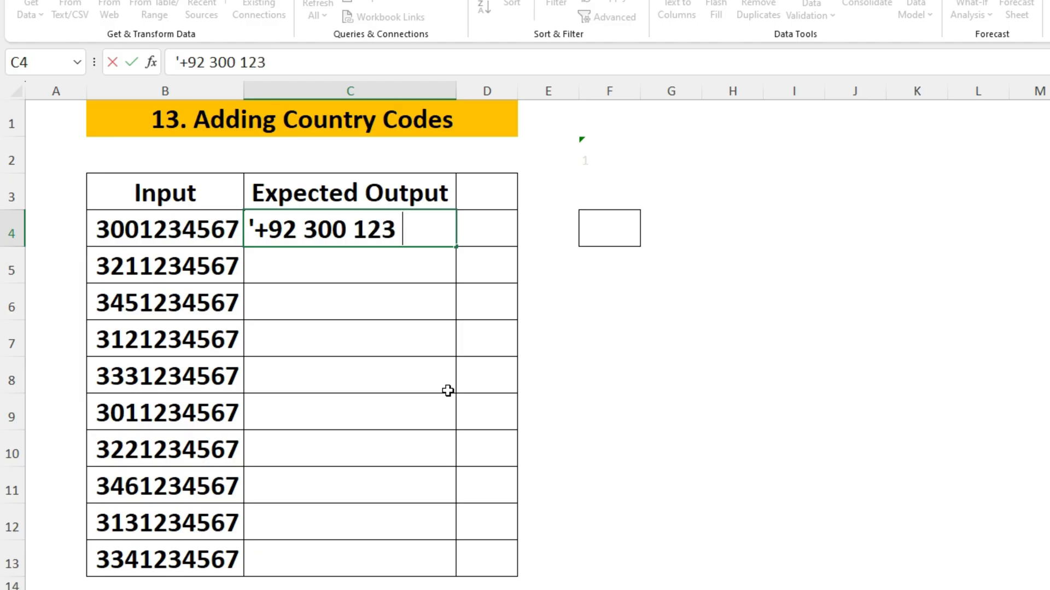
pyautogui.write(' 4567')
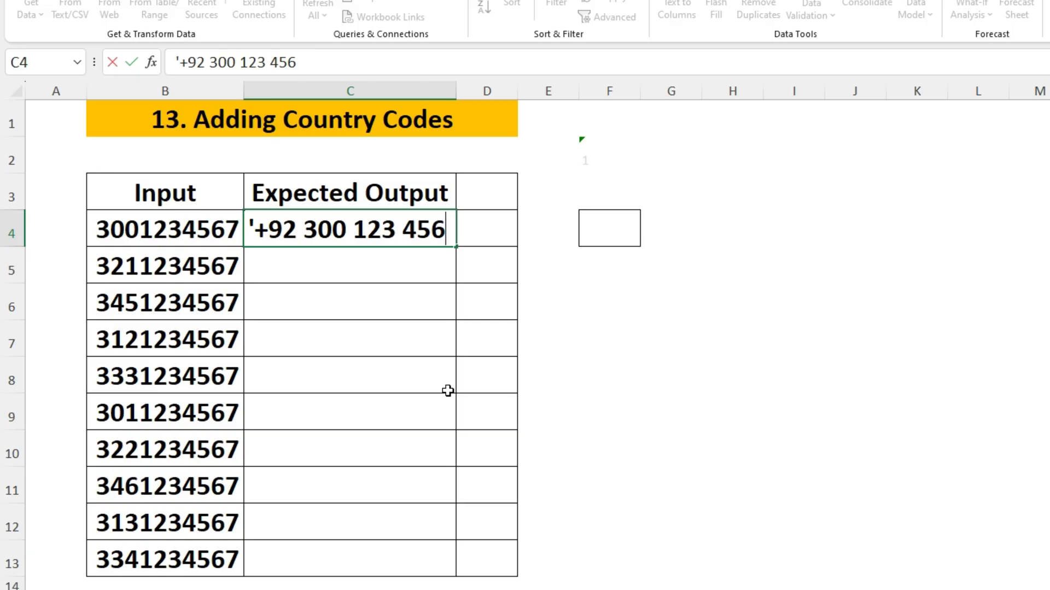
pyautogui.press('Return')
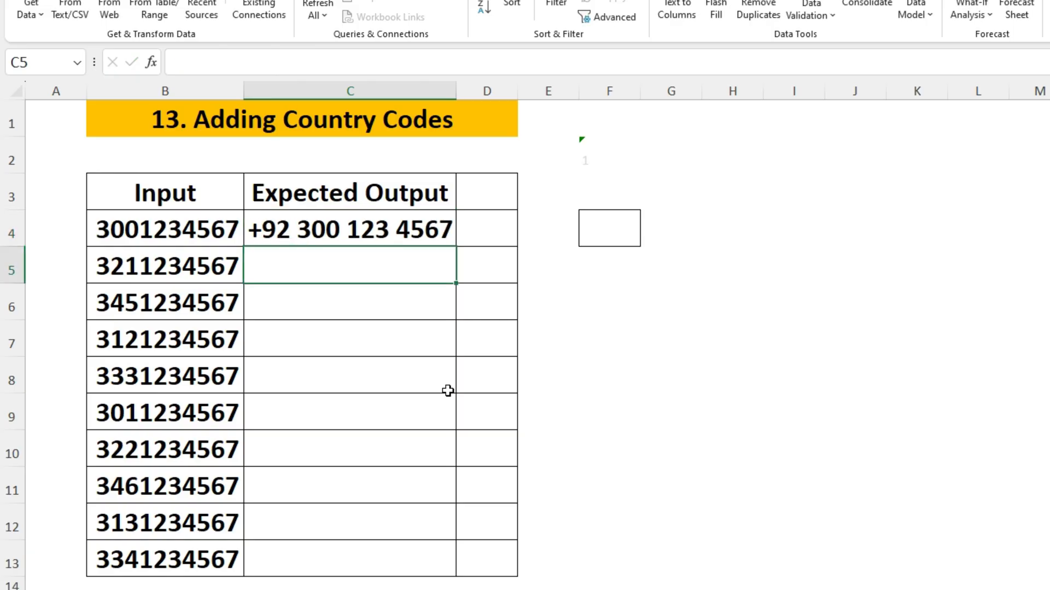
pyautogui.hotkey('ctrl', 'e')
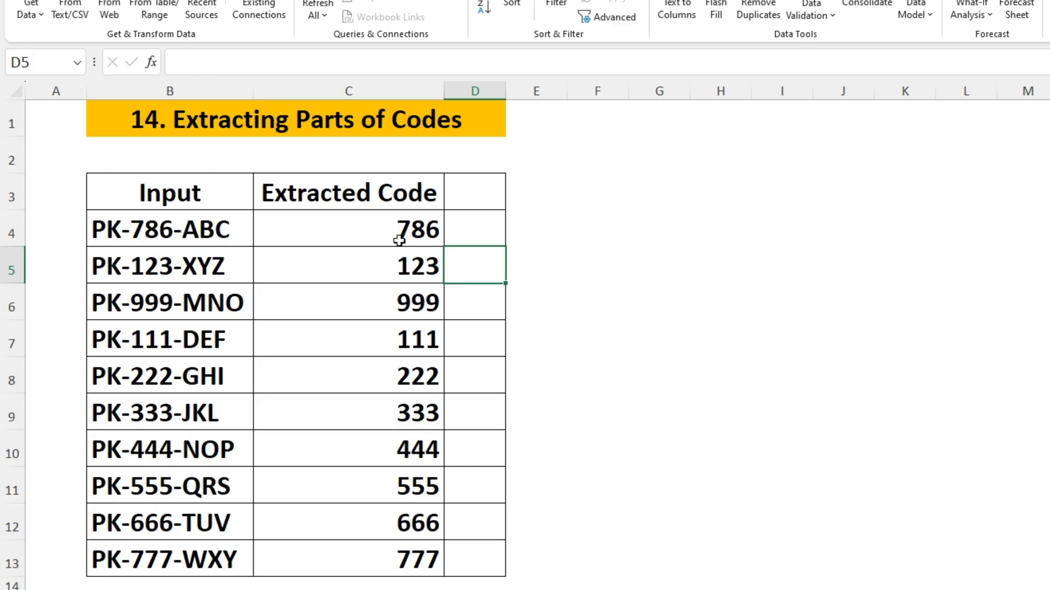
# Step: Clear Extracted Code and Flash Fill the middle codes from the example 786
pyautogui.moveTo(399, 241); pyautogui.dragTo(440, 558)
pyautogui.press('Delete')
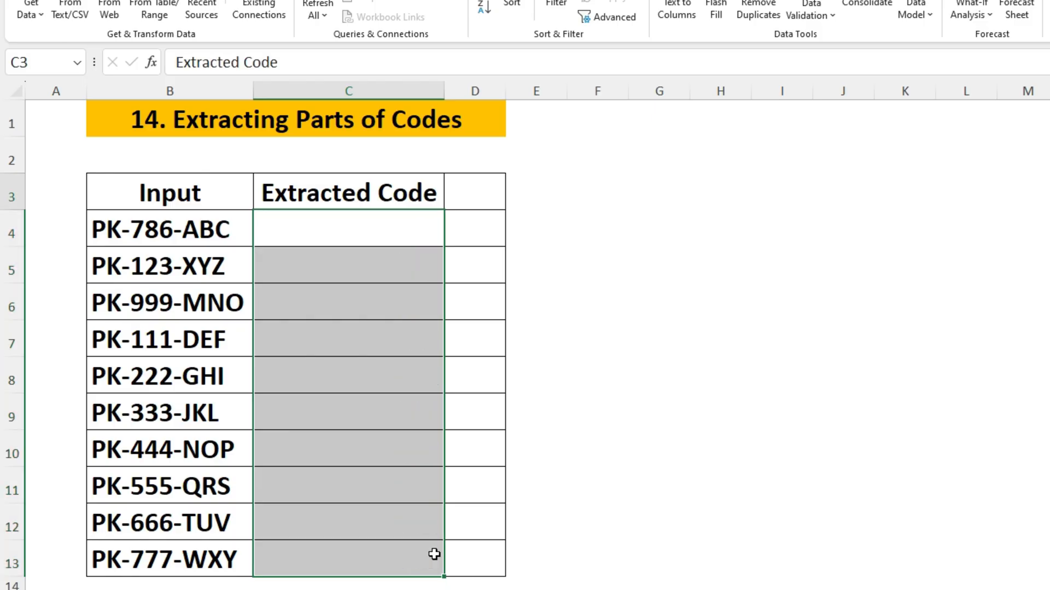
pyautogui.press('Down')
pyautogui.write('786')
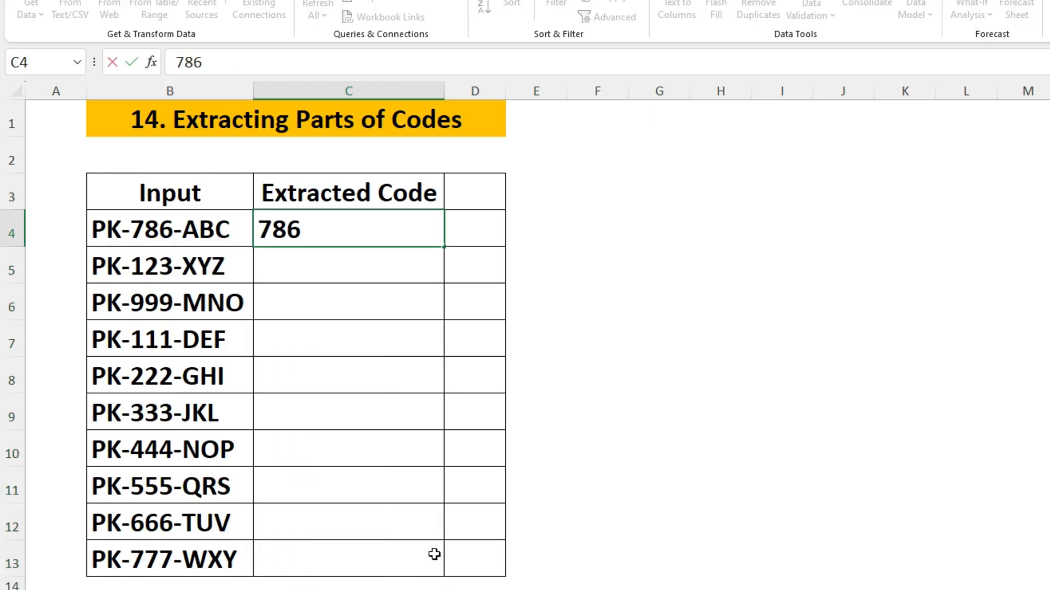
pyautogui.press('Return')
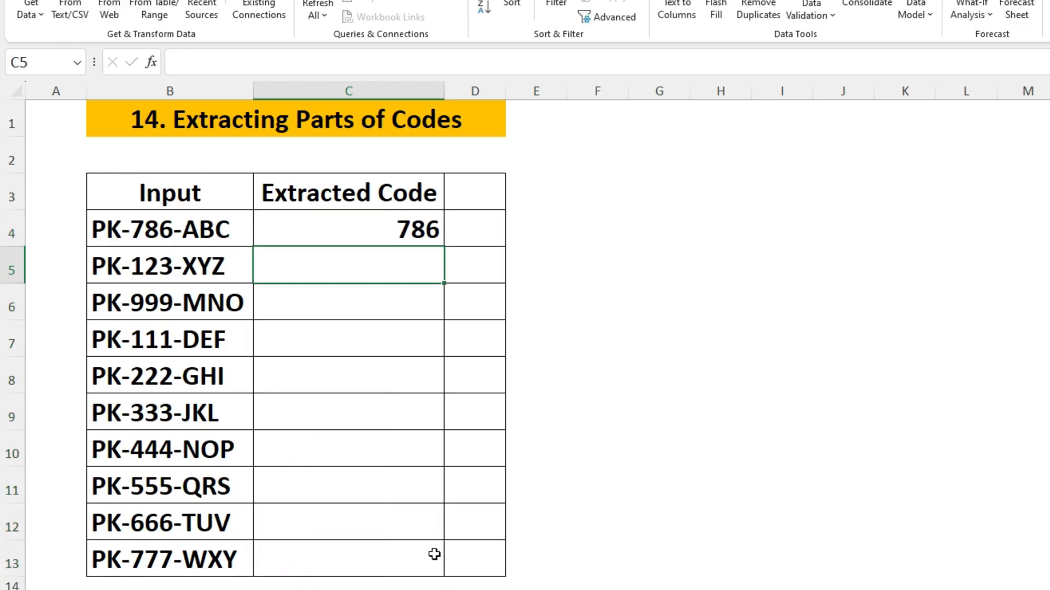
pyautogui.hotkey('ctrl', 'e')
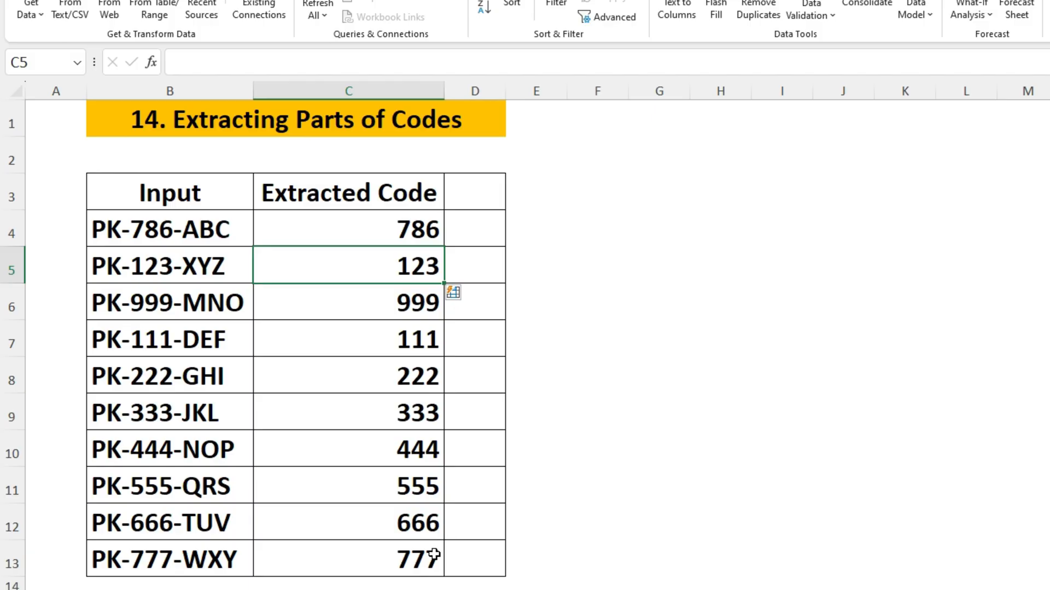
pyautogui.moveTo(164, 229); pyautogui.dragTo(186, 558)
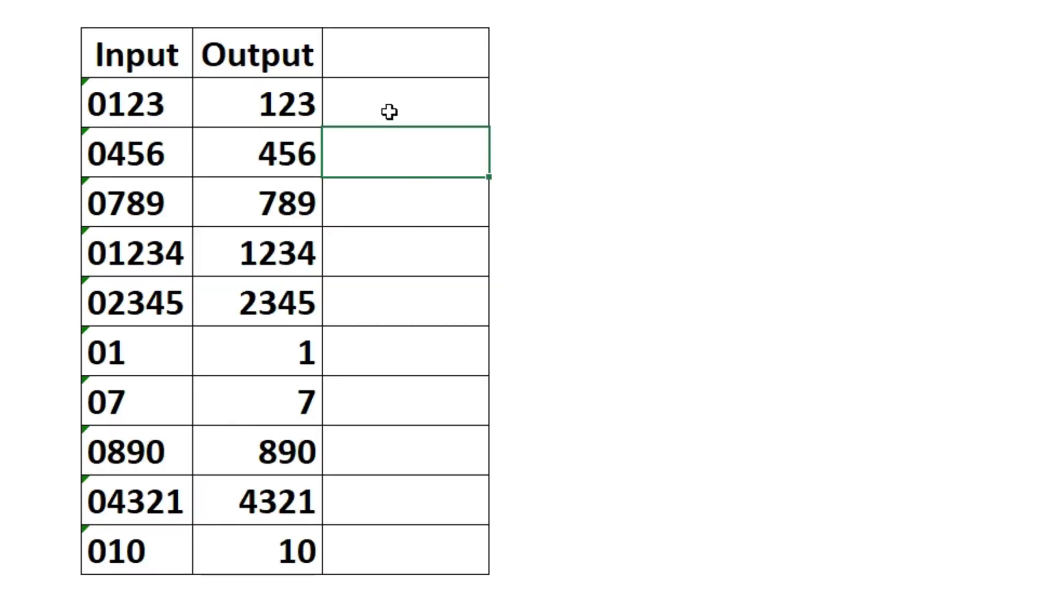
pyautogui.click(388, 109)
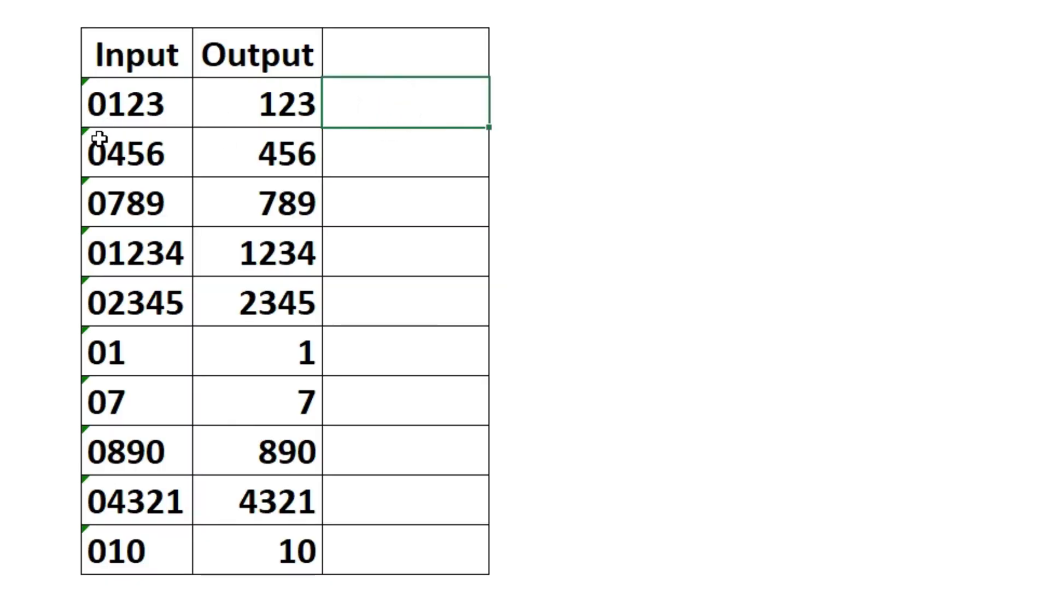
# Step: Clear the Output values and enter 123 as the first number without leading zeros
pyautogui.moveTo(286, 88); pyautogui.dragTo(268, 547)
pyautogui.press('Delete')
pyautogui.press('Up')
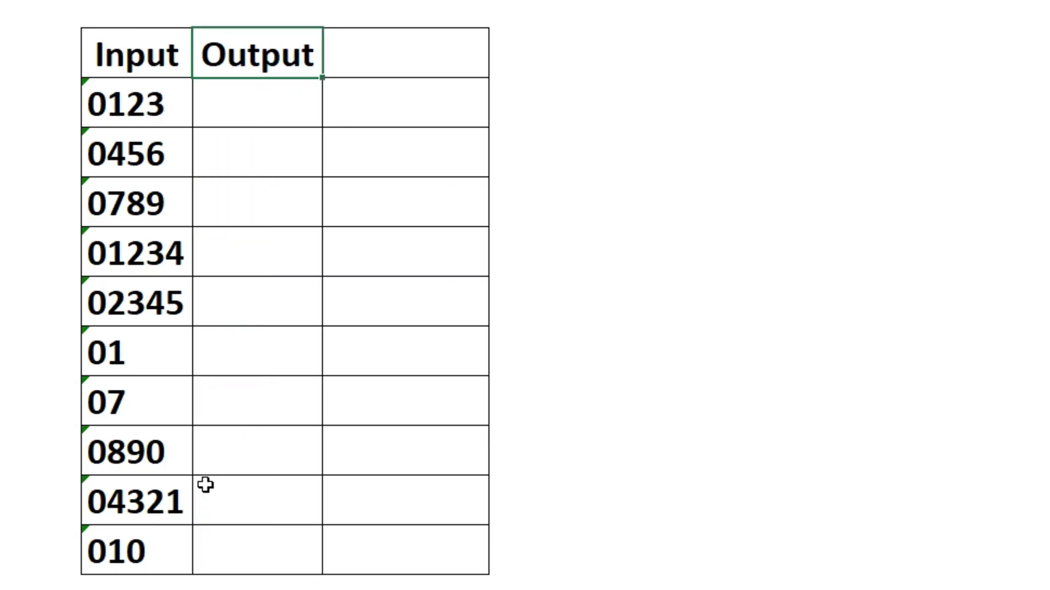
pyautogui.press('Down')
pyautogui.write('123')
pyautogui.press('Return')
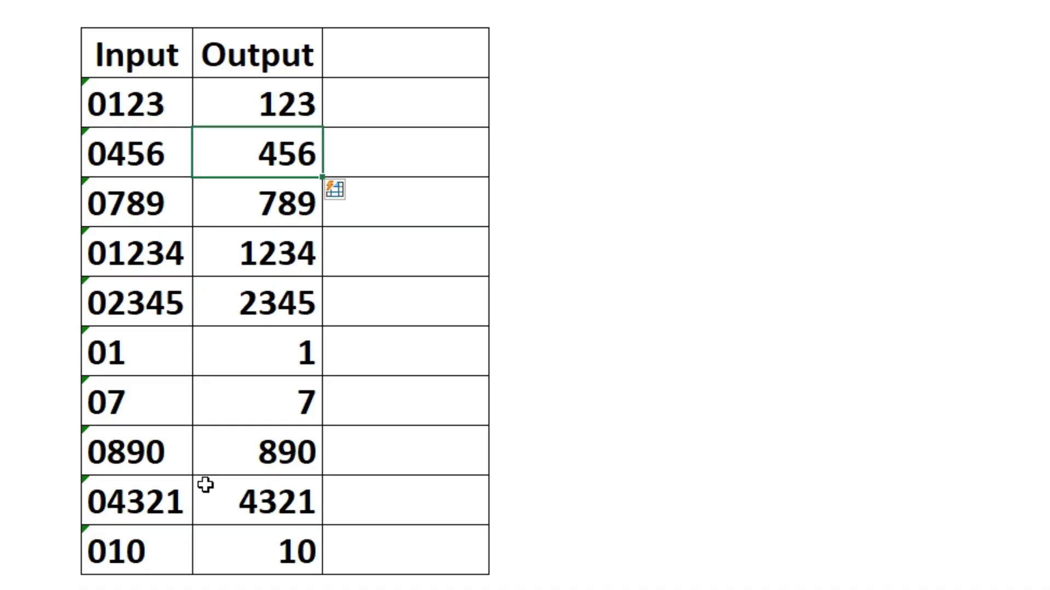
# Step: Flash Fill the next column with codes keeping leading zeros, starting from '0123
pyautogui.click(392, 104)
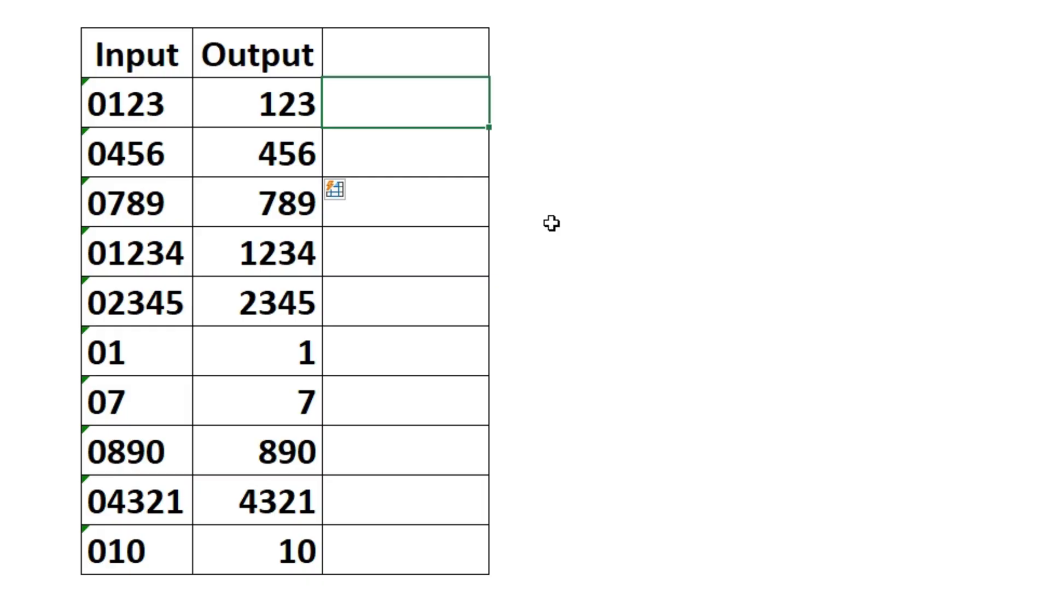
pyautogui.write("'0123")
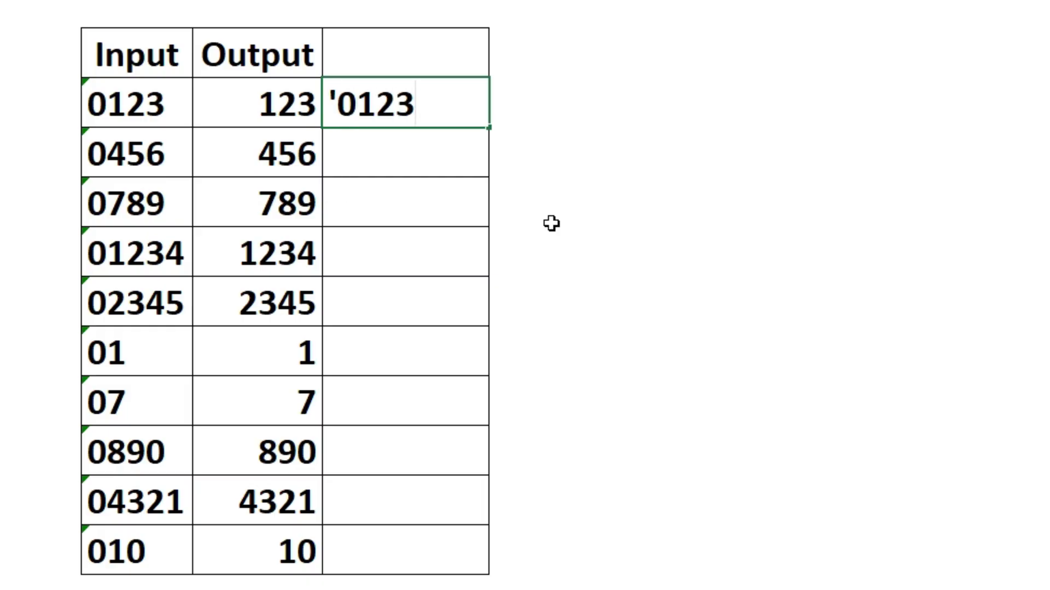
pyautogui.press('Return')
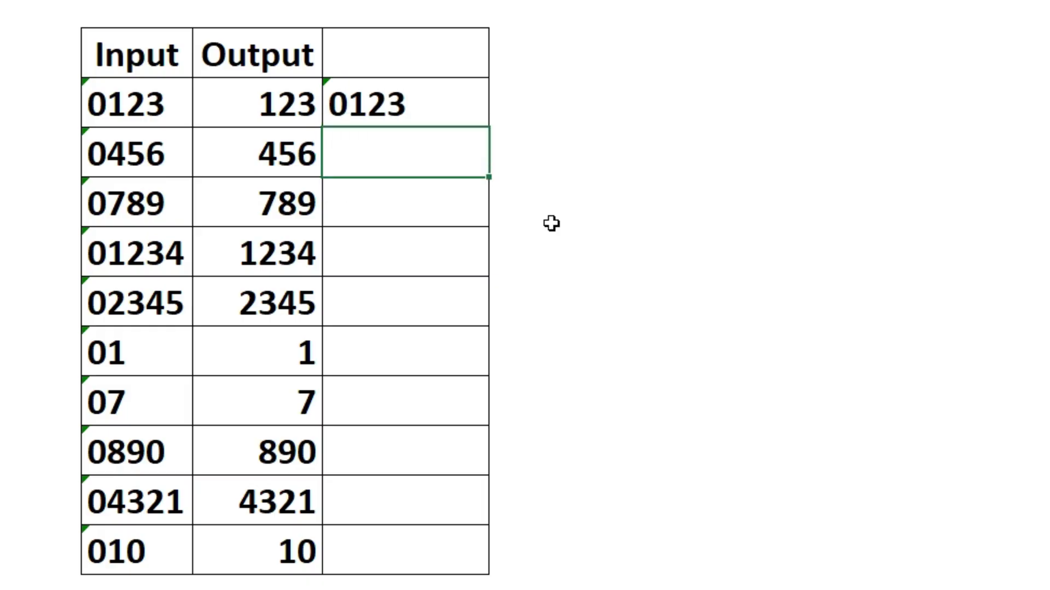
pyautogui.hotkey('ctrl', 'e')
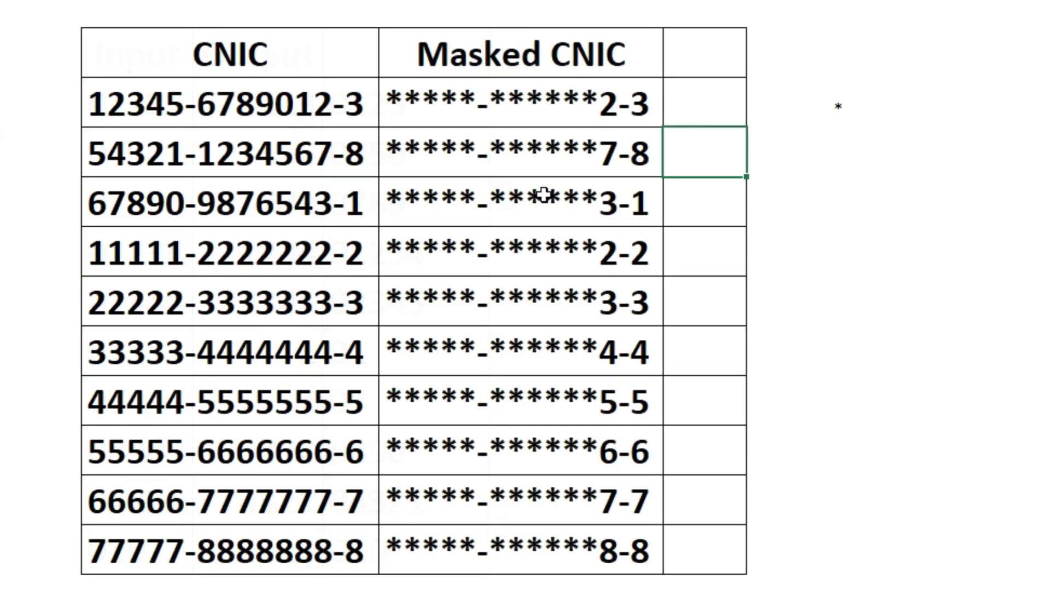
# Step: Clear all ten Masked CNIC cells and Flash Fill masks from the example *****-******2-3
pyautogui.click(534, 121)
pyautogui.moveTo(535, 120); pyautogui.dragTo(551, 543)
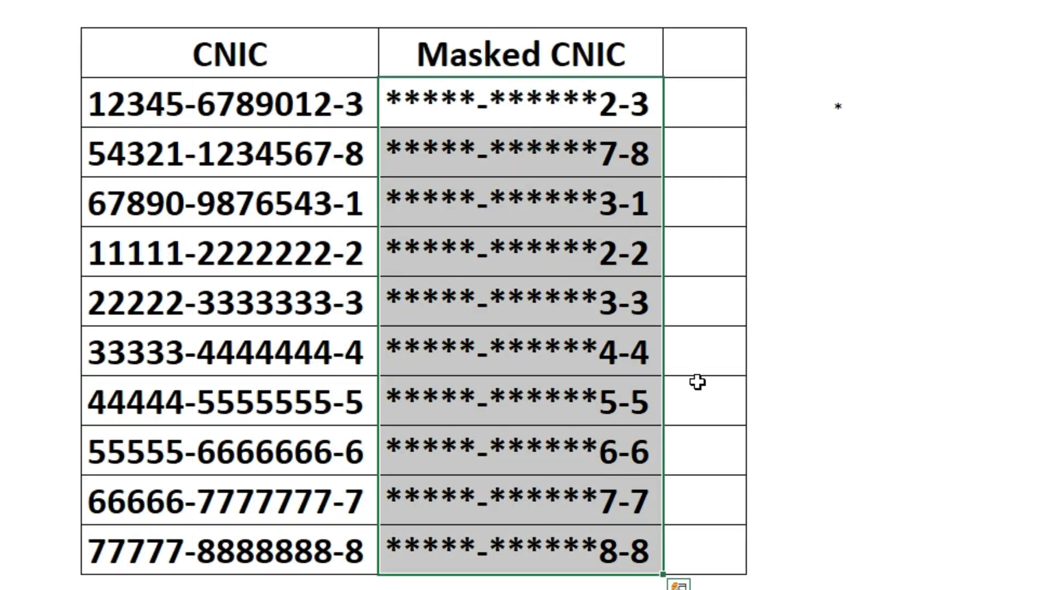
pyautogui.press('Delete')
pyautogui.press('Up')
pyautogui.press('Down')
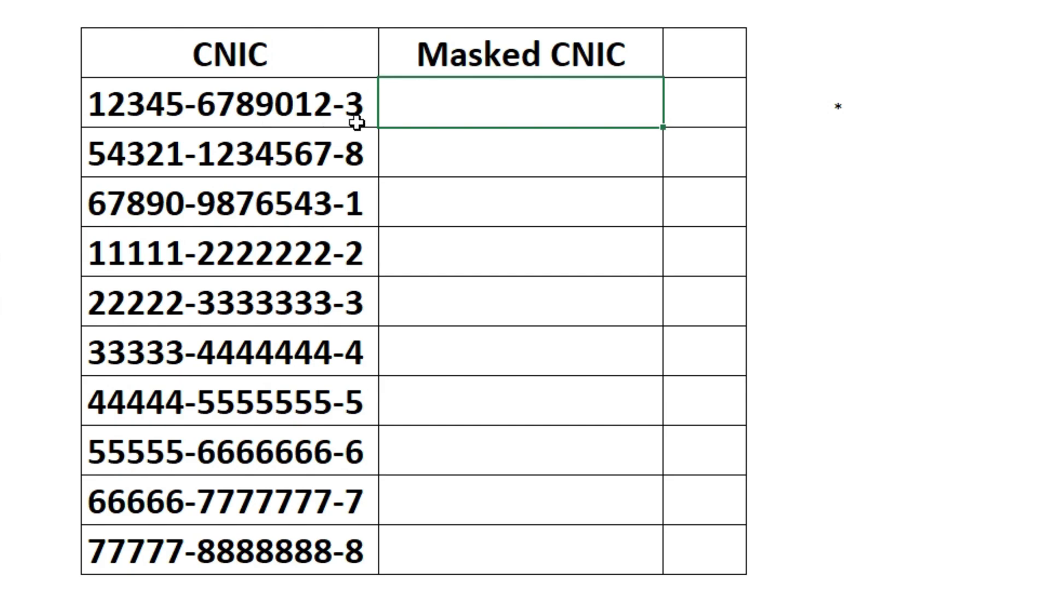
pyautogui.write('*****')
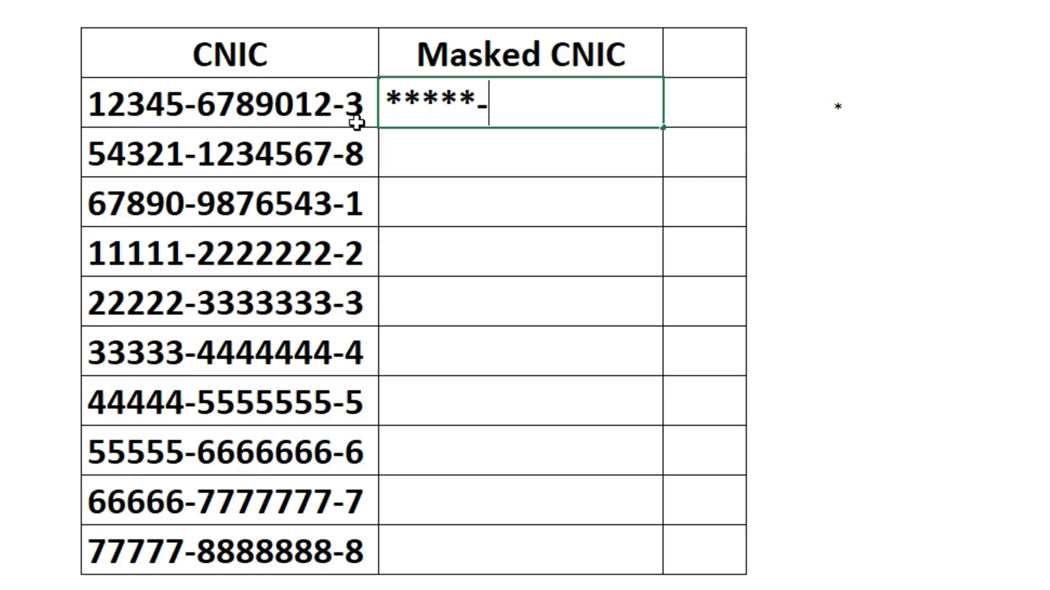
pyautogui.write('******')
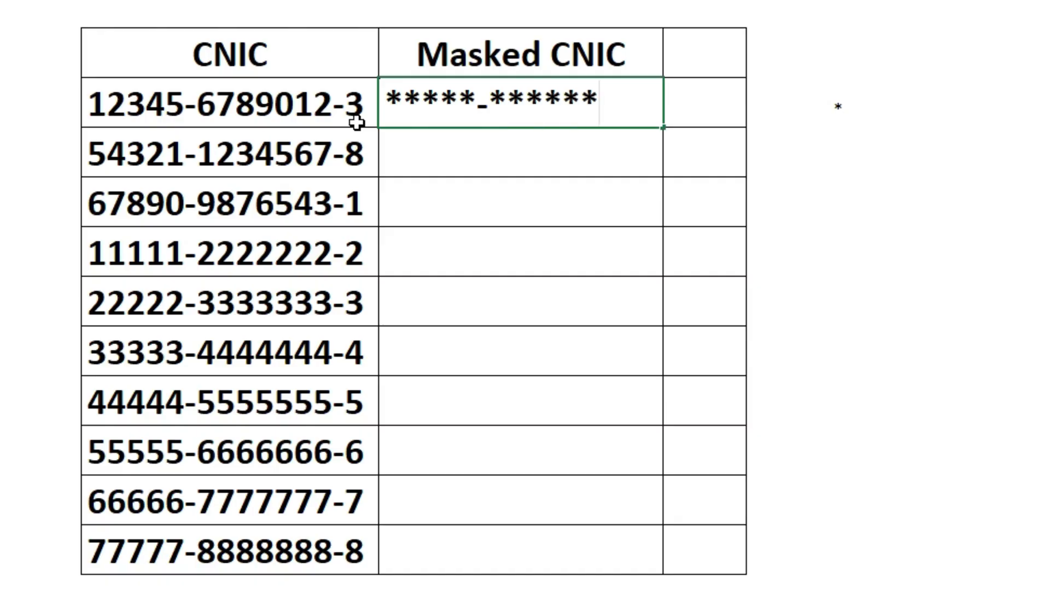
pyautogui.write('2-3')
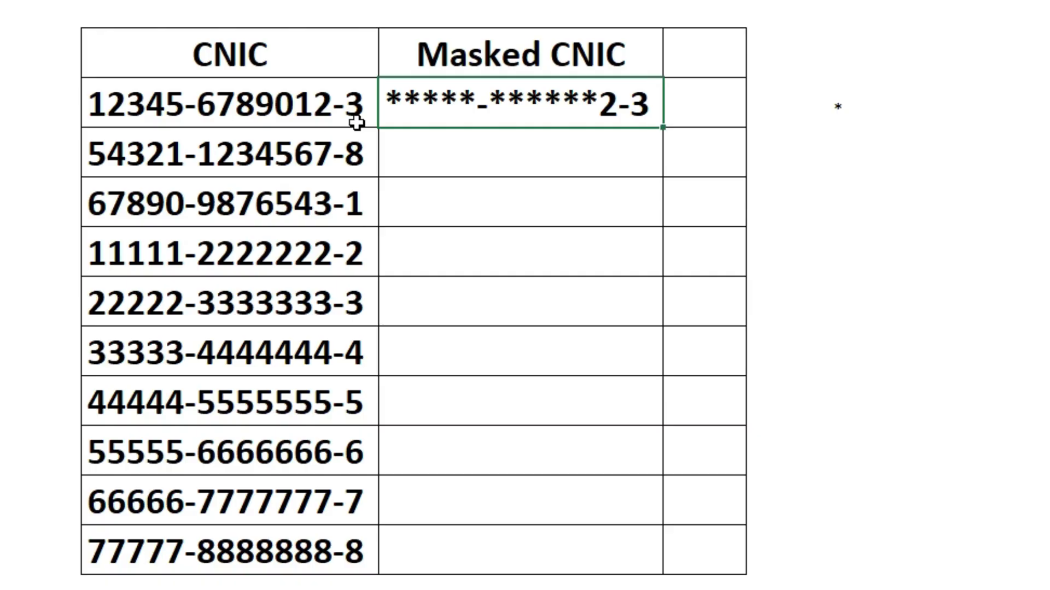
pyautogui.press('Return')
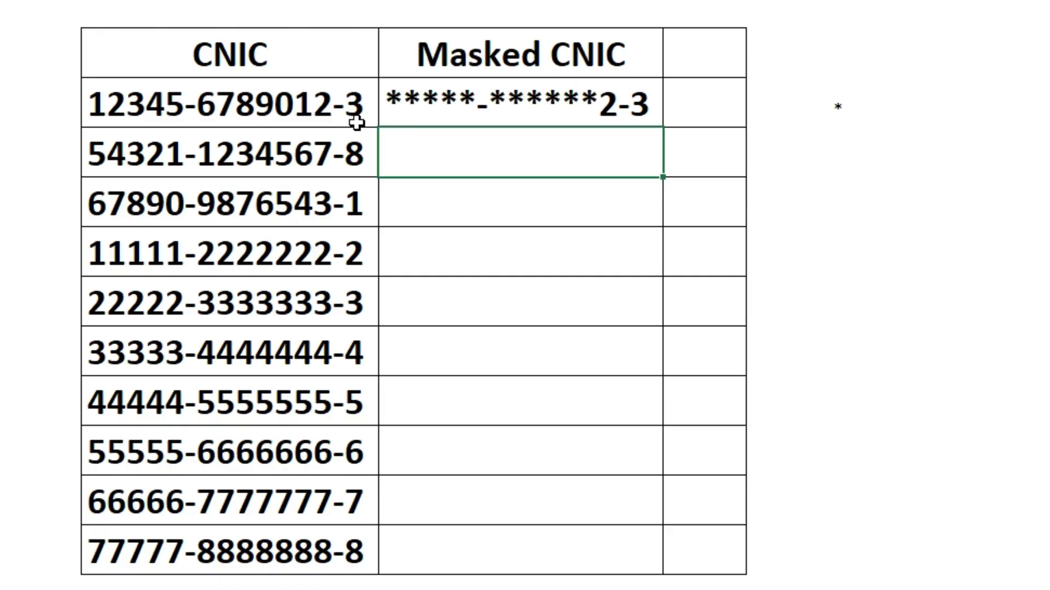
pyautogui.hotkey('ctrl', 'e')
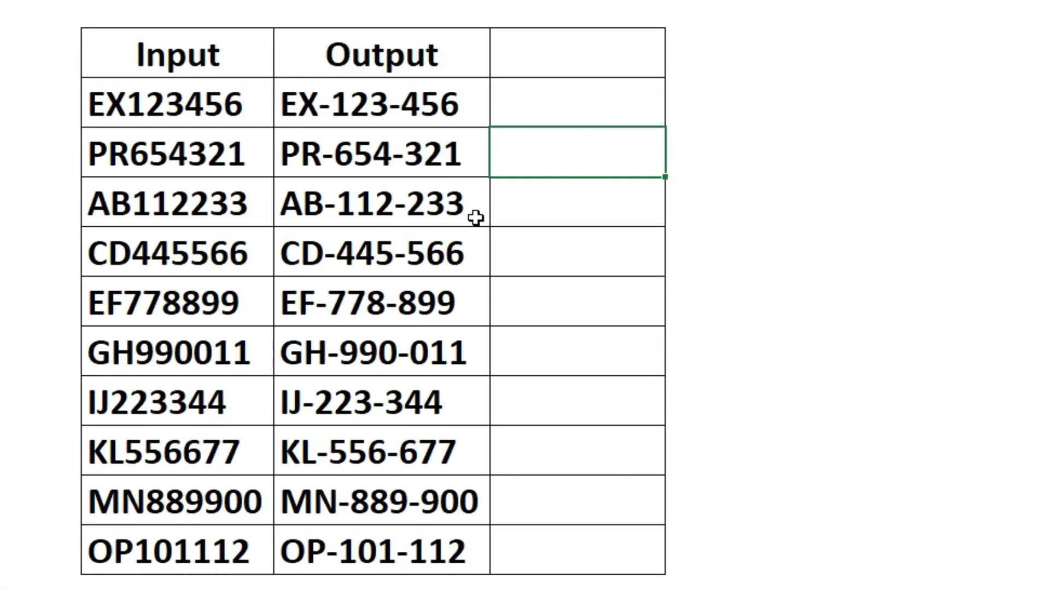
# Step: Clear B2:B11 and Flash Fill dashed codes from the example Ex-123-456
pyautogui.click(543, 109)
pyautogui.moveTo(374, 112); pyautogui.dragTo(373, 566)
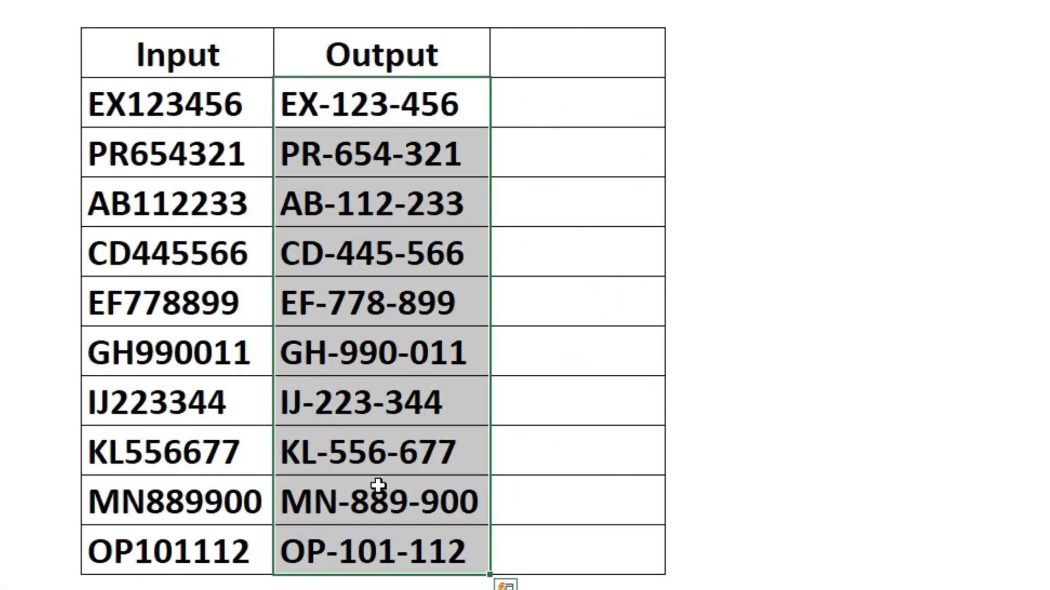
pyautogui.press('Delete')
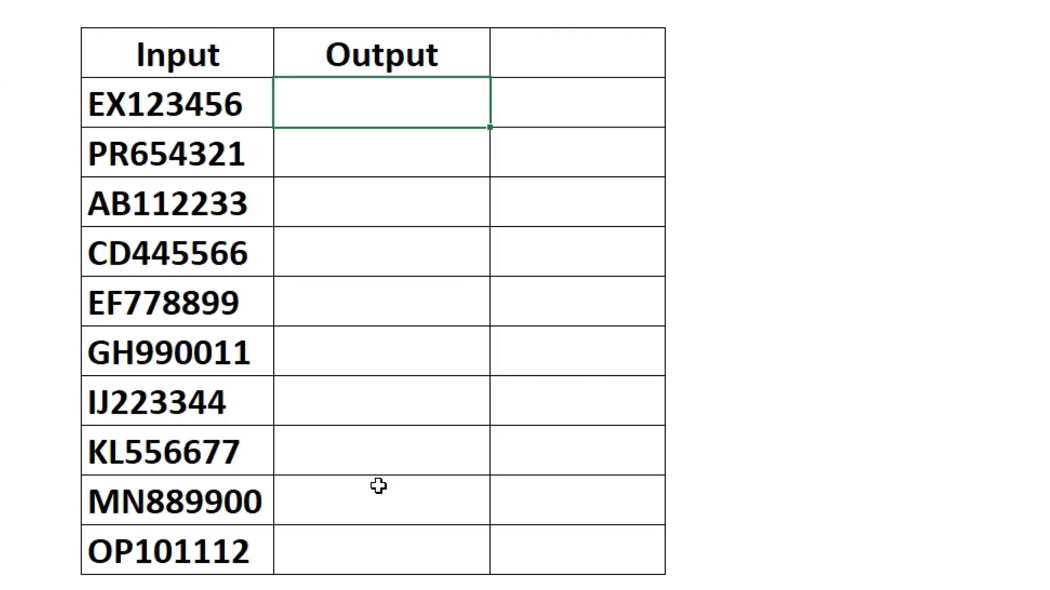
pyautogui.write('Ex')
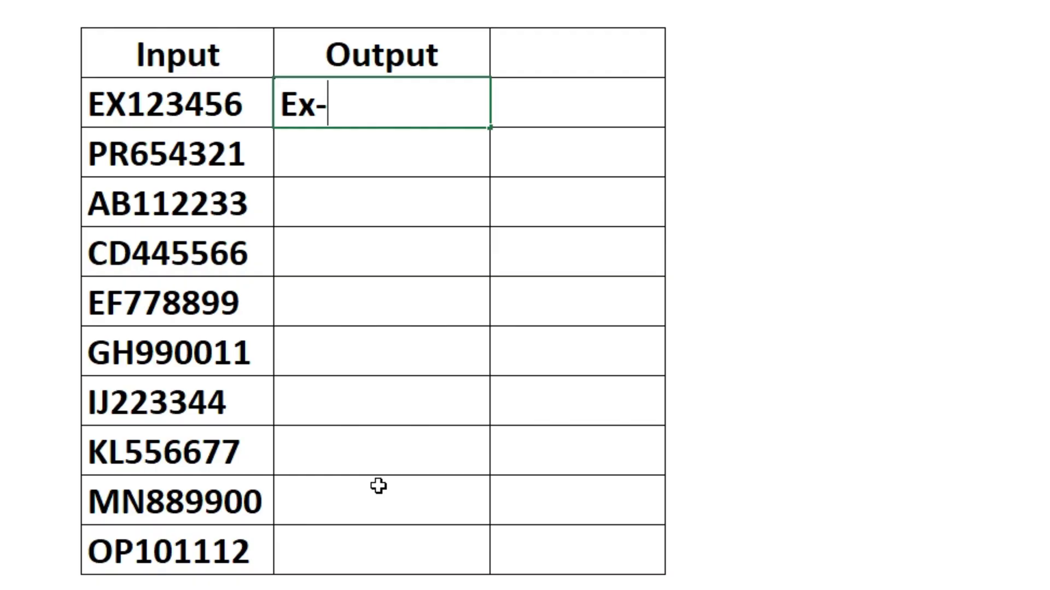
pyautogui.write('-123')
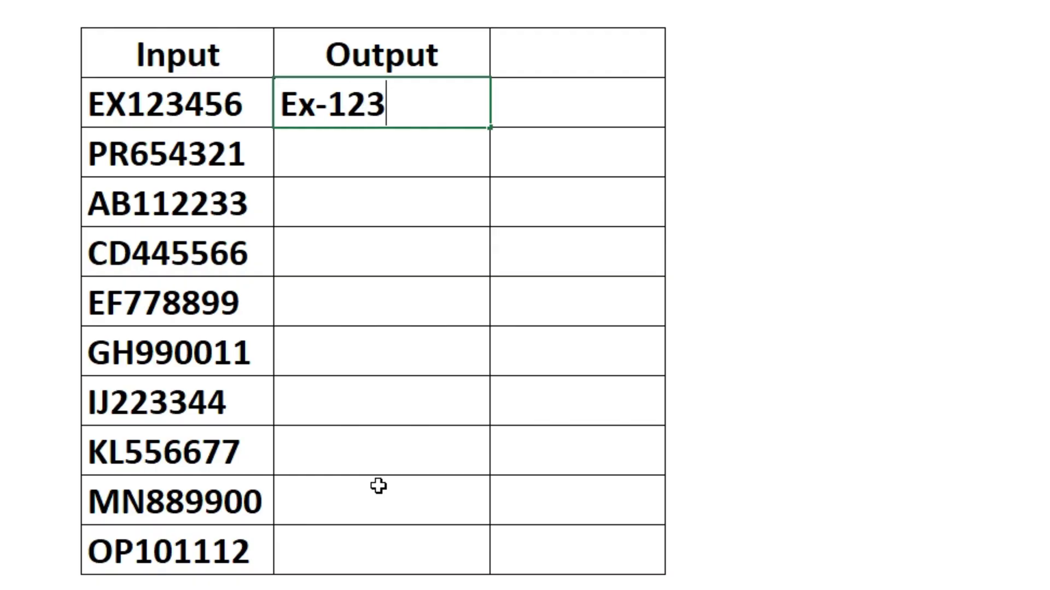
pyautogui.write('-456')
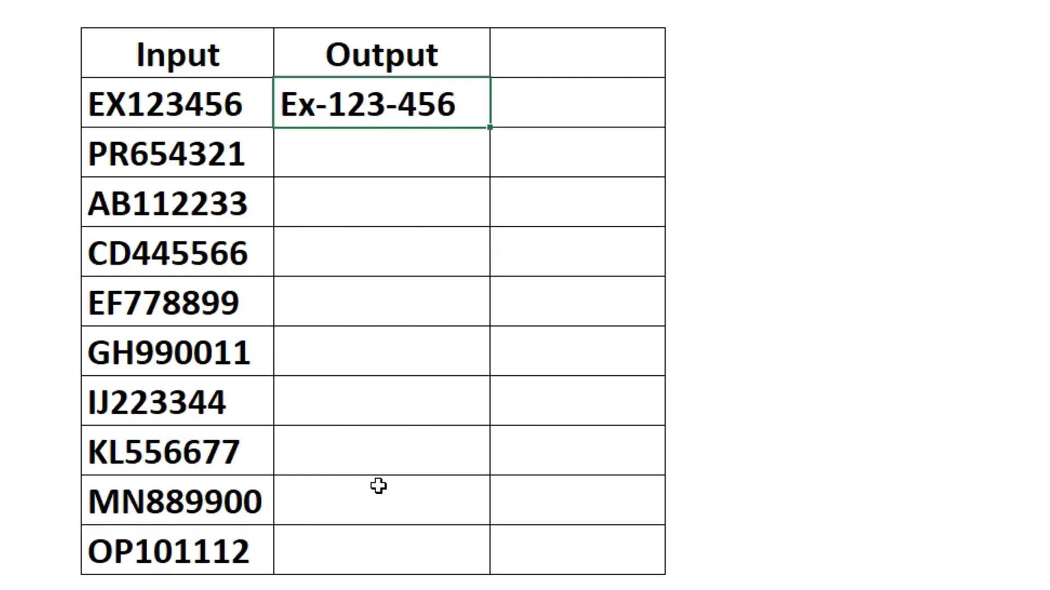
pyautogui.press('Return')
pyautogui.hotkey('ctrl', 'e')
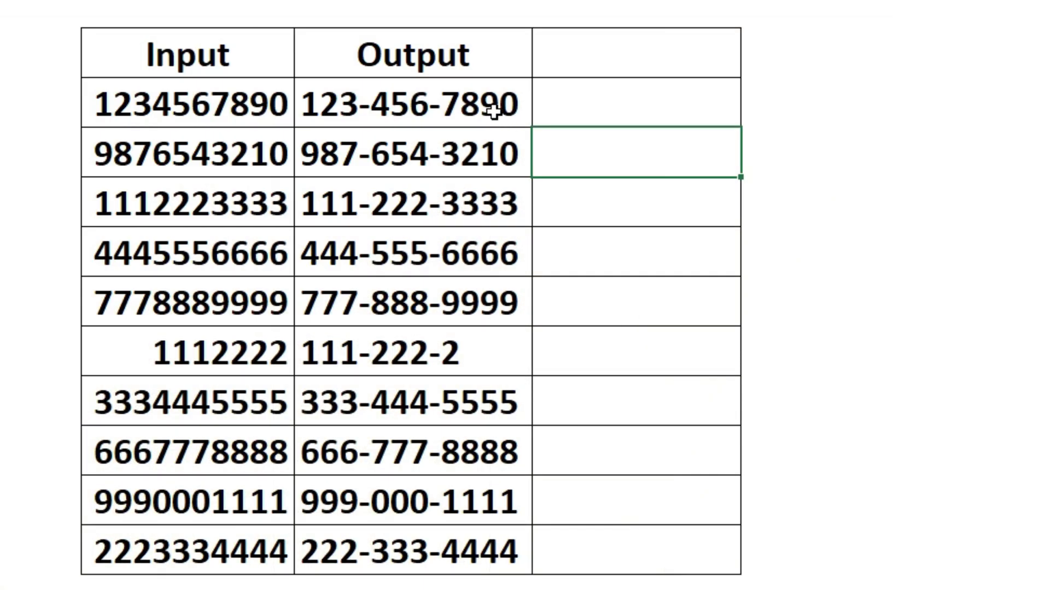
pyautogui.moveTo(490, 104); pyautogui.dragTo(468, 545)
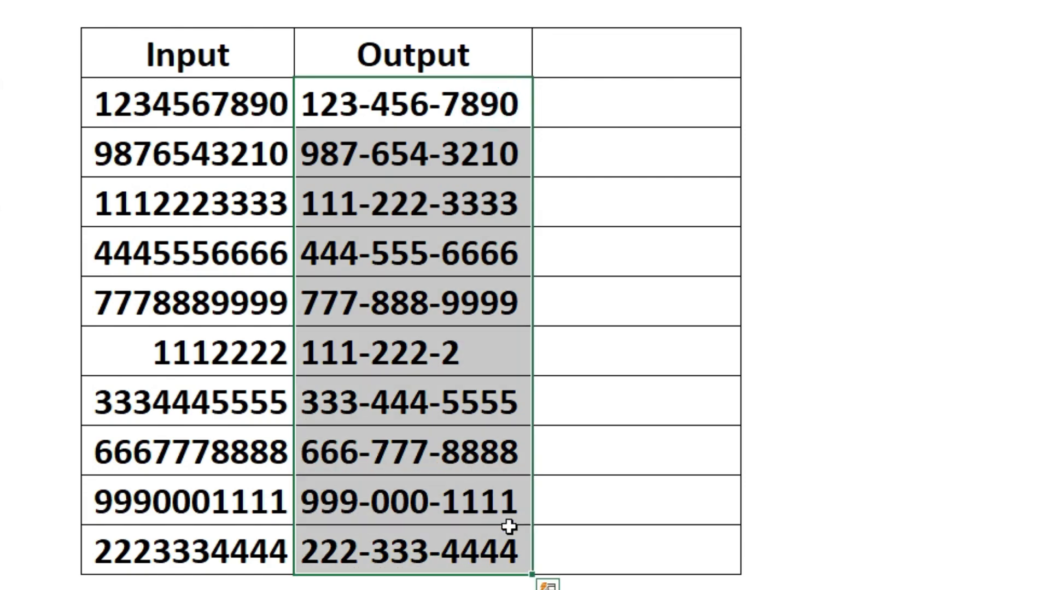
pyautogui.press('Delete')
pyautogui.press('Up')
pyautogui.press('Down')
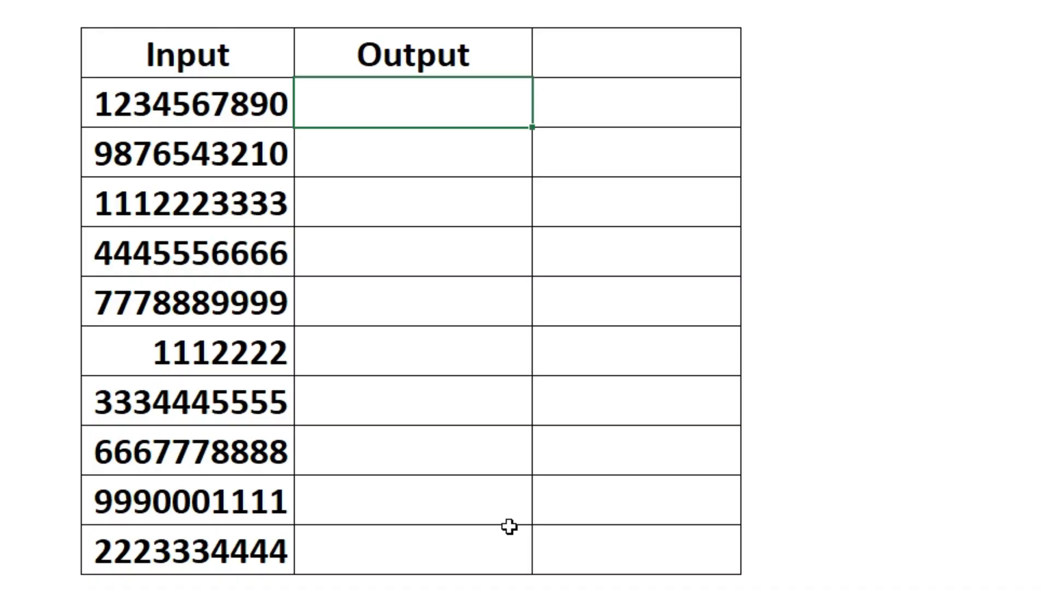
pyautogui.write('123-4')
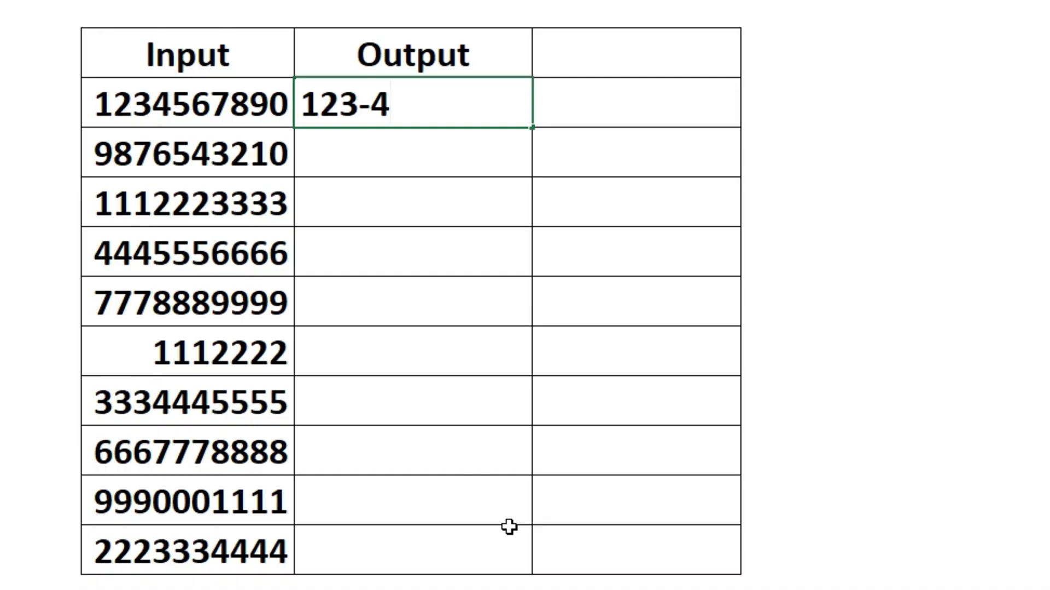
pyautogui.write('567')
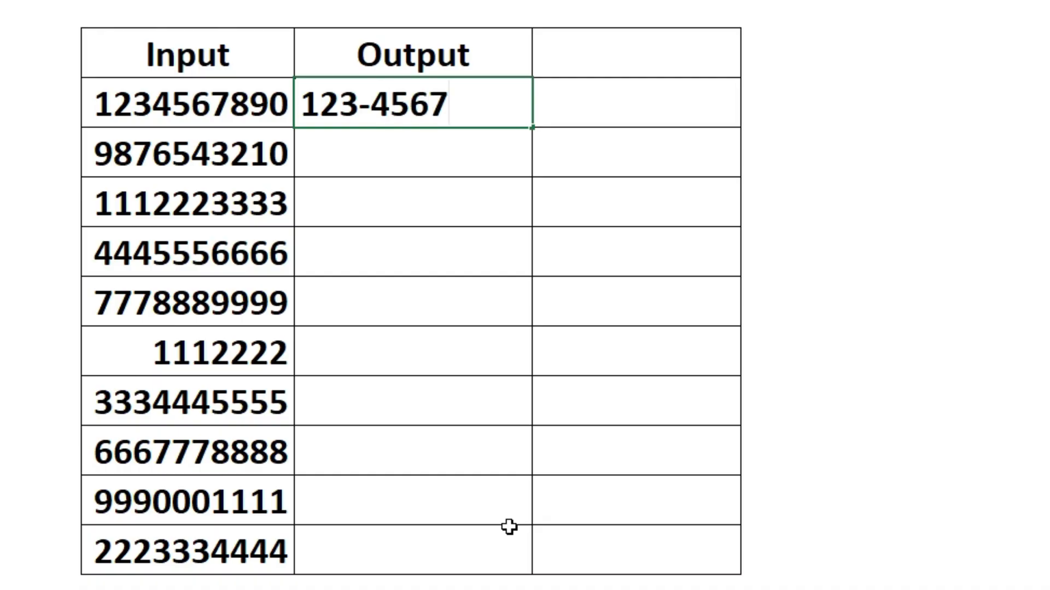
pyautogui.write('-890')
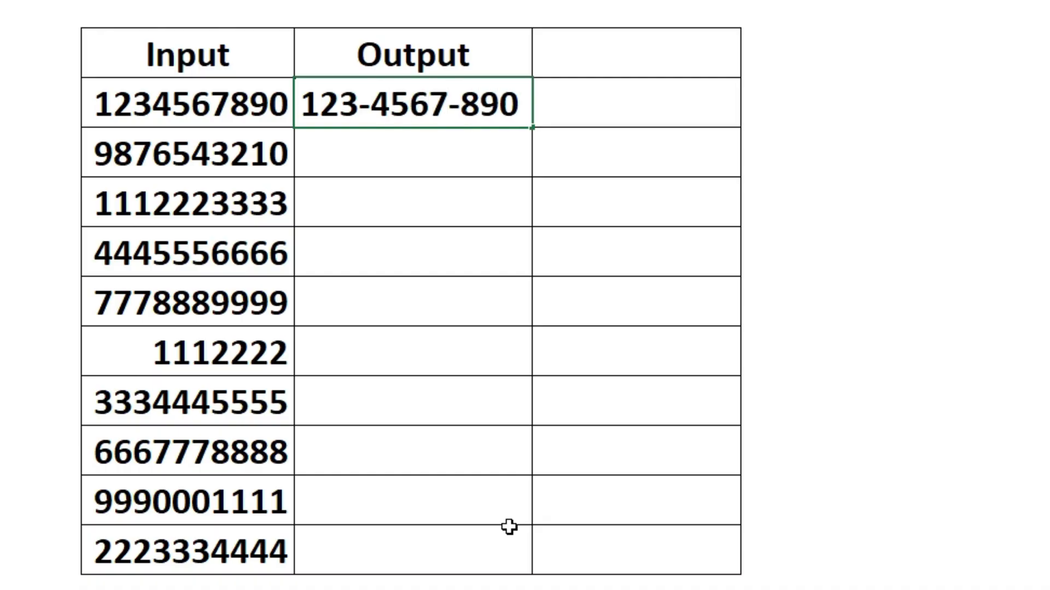
pyautogui.press('Return')
pyautogui.hotkey('ctrl', 'e')
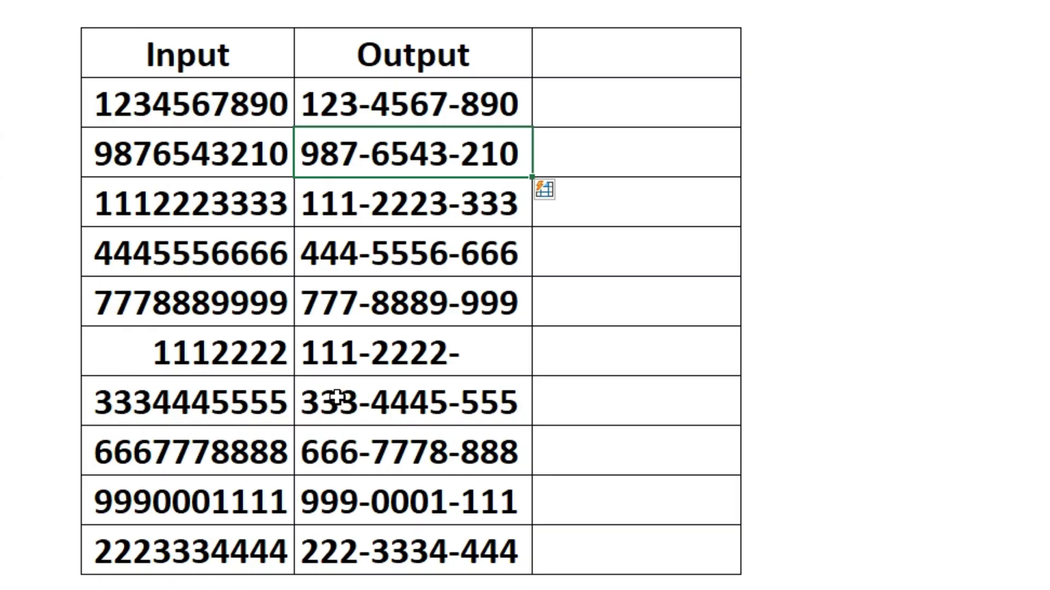
pyautogui.click(508, 352)
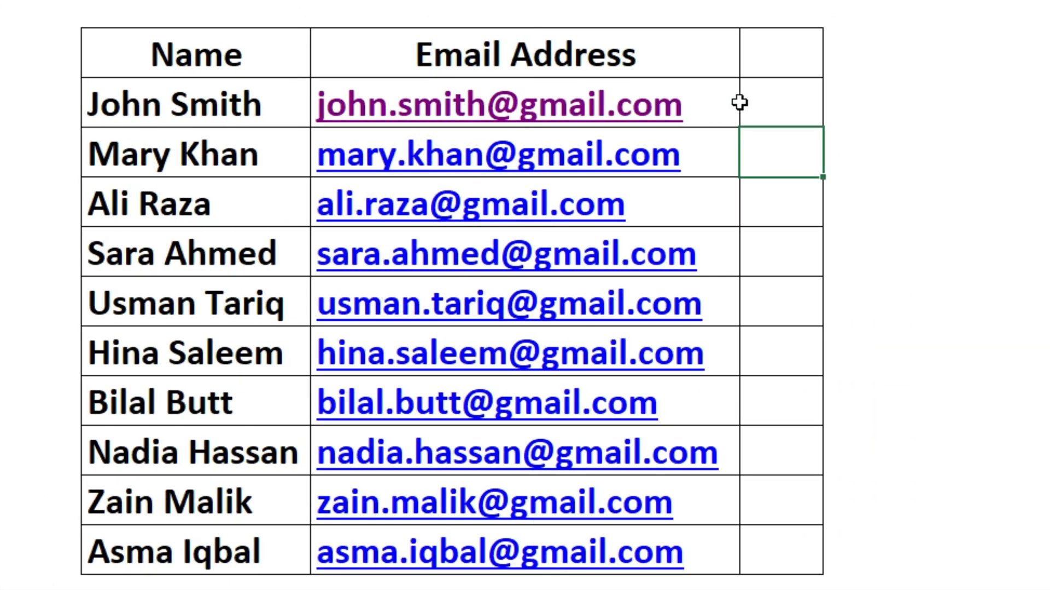
# Step: Select and clear the existing email addresses in B2:B11
pyautogui.click(768, 101)
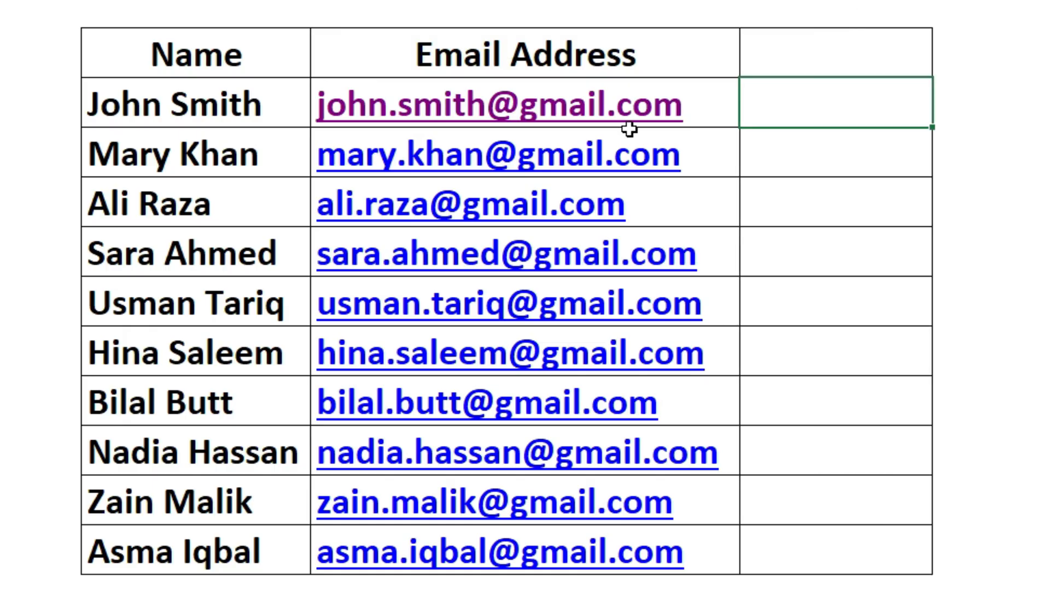
pyautogui.click(829, 115)
pyautogui.press('Left')
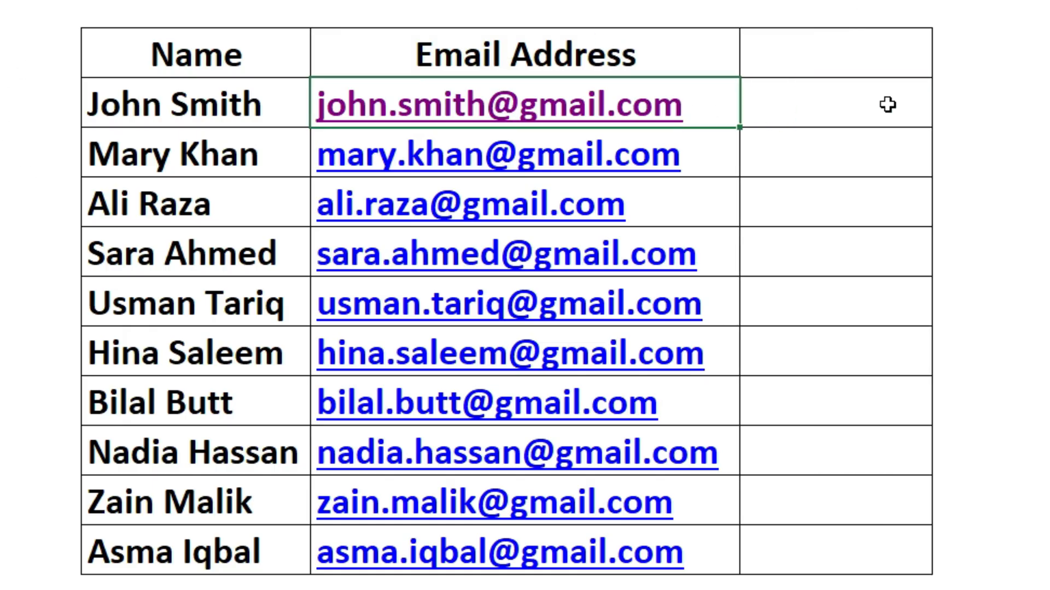
pyautogui.hotkey('shift', 'Left')
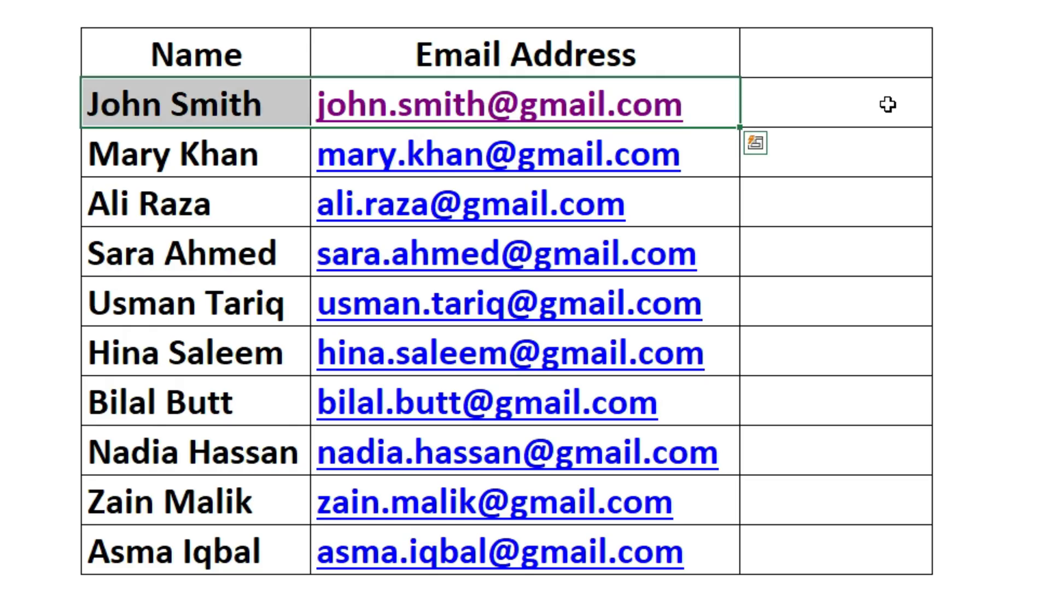
pyautogui.click(887, 104)
pyautogui.press('Left')
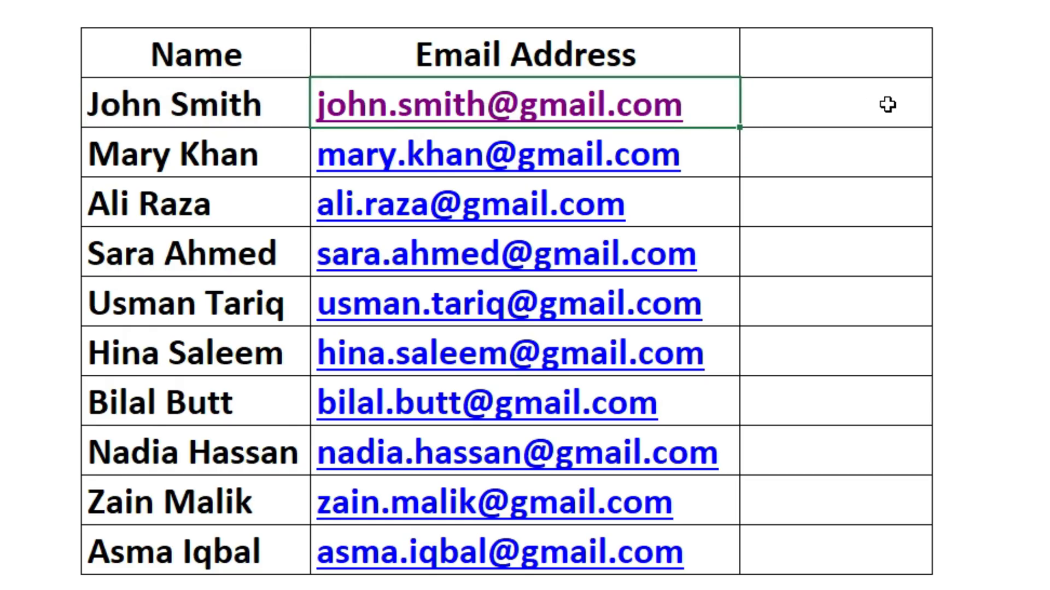
pyautogui.hotkey('ctrl', 'shift', 'Down')
pyautogui.press('Delete')
# Step: Enter the first person's Gmail address in B2 and Flash Fill the remaining emails
pyautogui.click(887, 104)
pyautogui.press('Left')
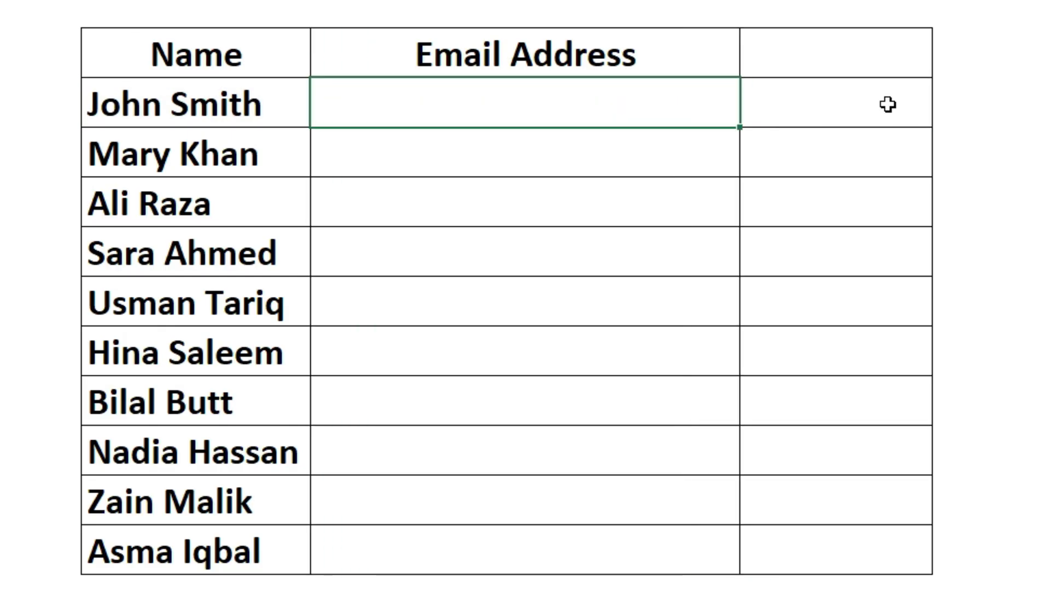
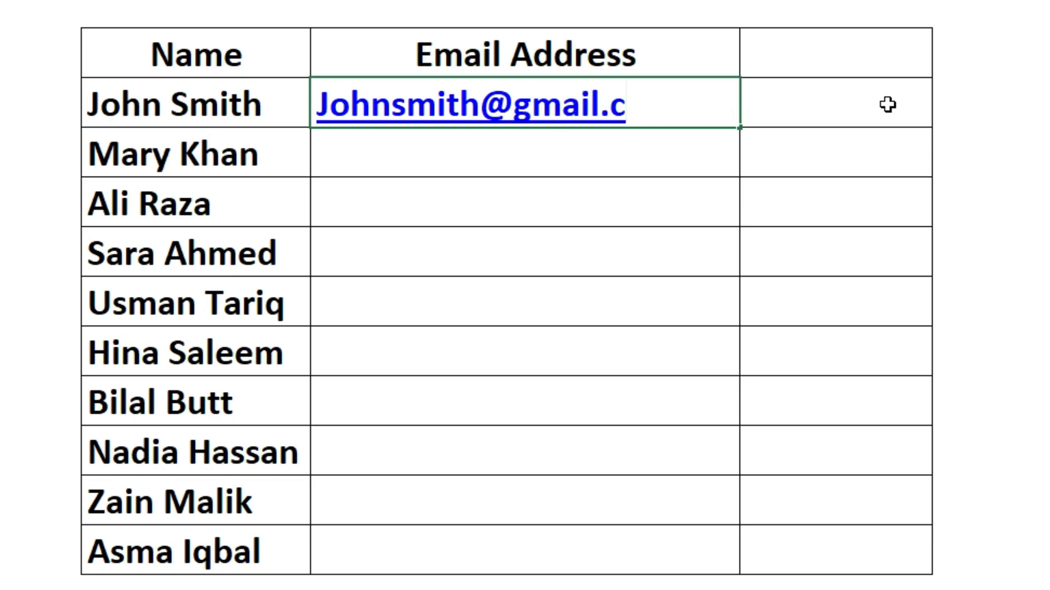
pyautogui.press('Return')
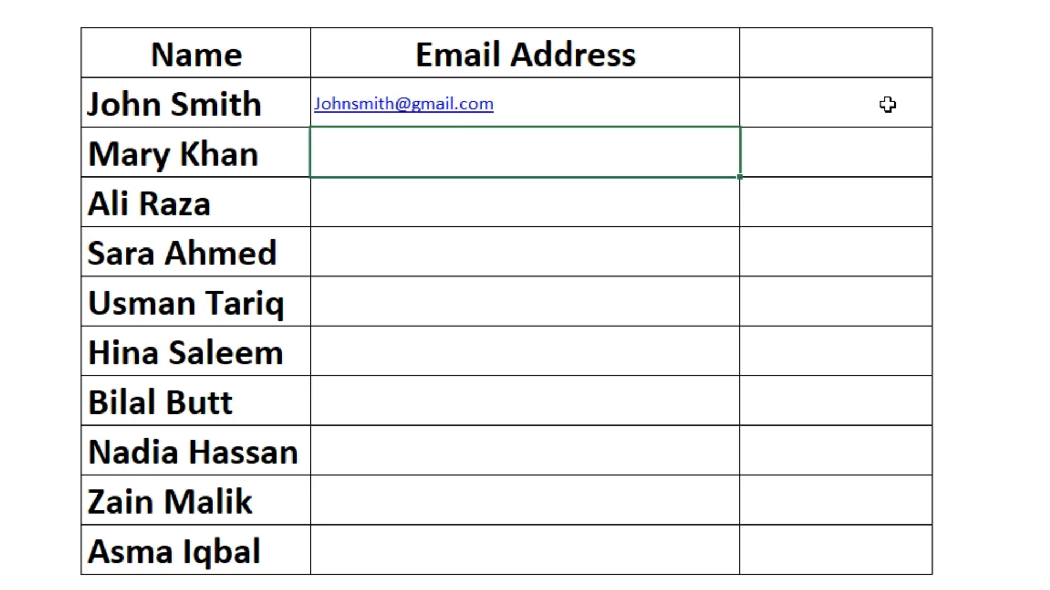
pyautogui.hotkey('ctrl', 'e')
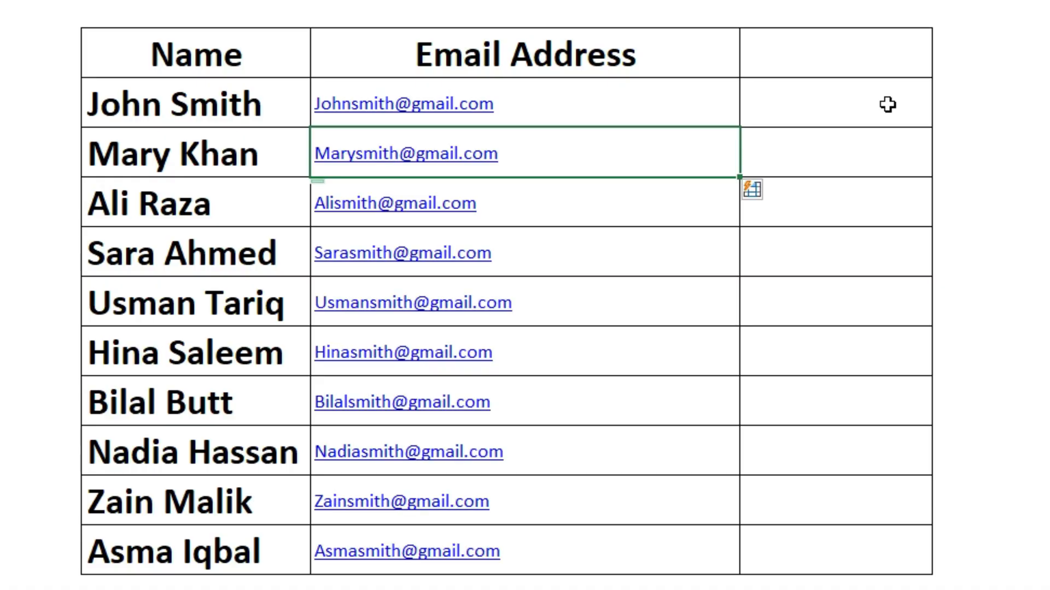
pyautogui.rightClick(887, 103)
pyautogui.click(613, 236)
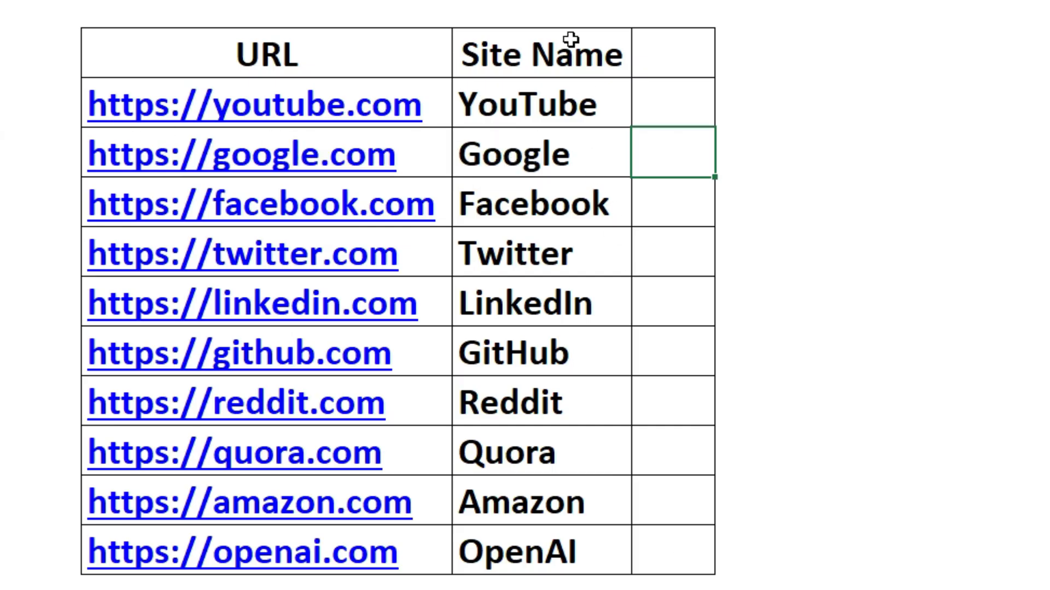
# Step: Clear the Site Name entries and Flash Fill them from the example 'youtube'
pyautogui.moveTo(571, 113); pyautogui.dragTo(520, 579)
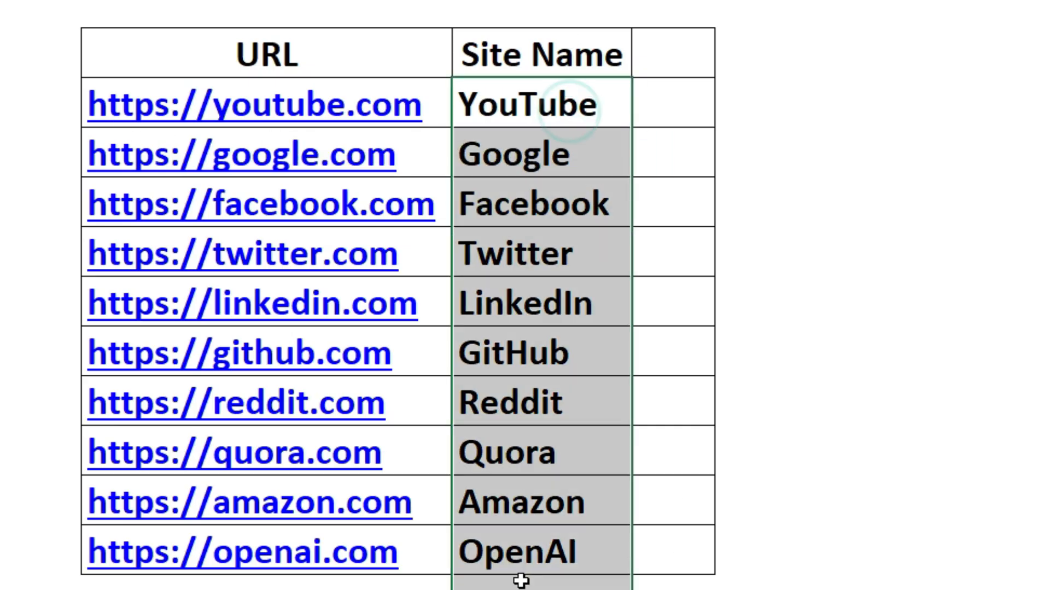
pyautogui.press('Delete')
pyautogui.press('Up')
pyautogui.press('Down')
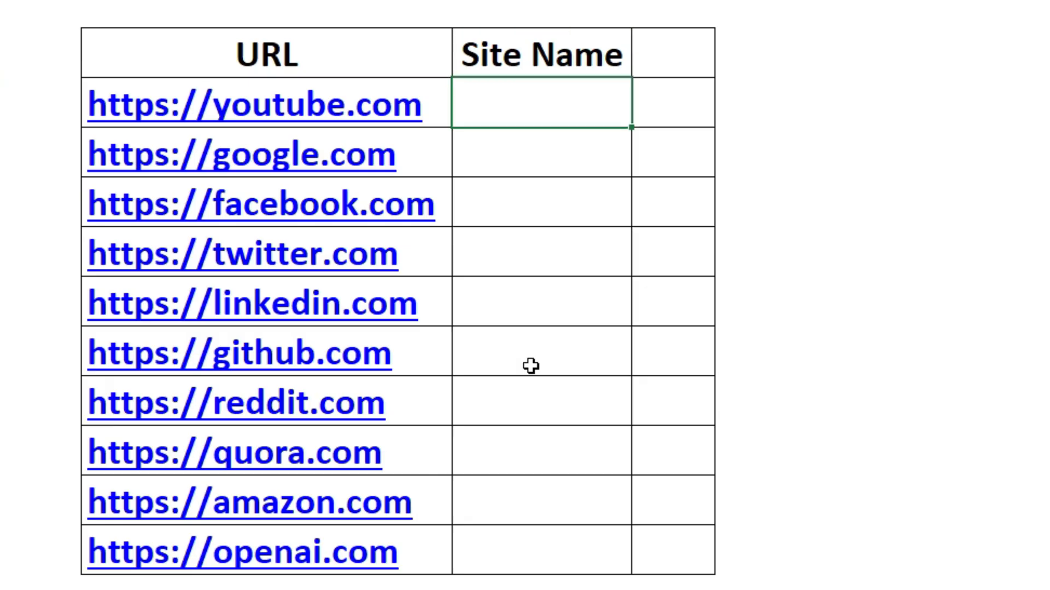
pyautogui.write('youtube')
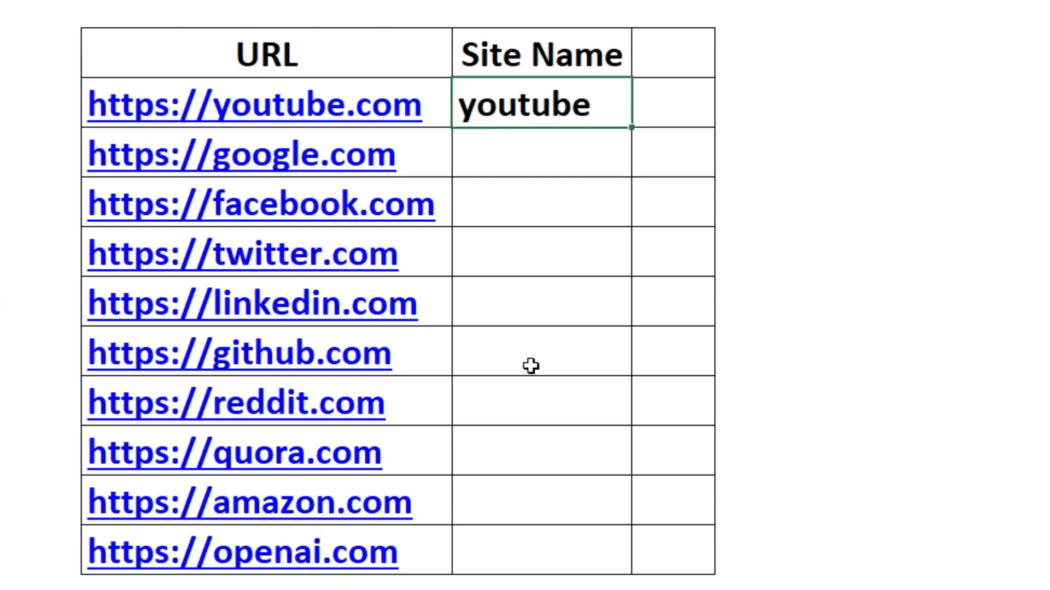
pyautogui.press('Return')
pyautogui.hotkey('ctrl', 'e')
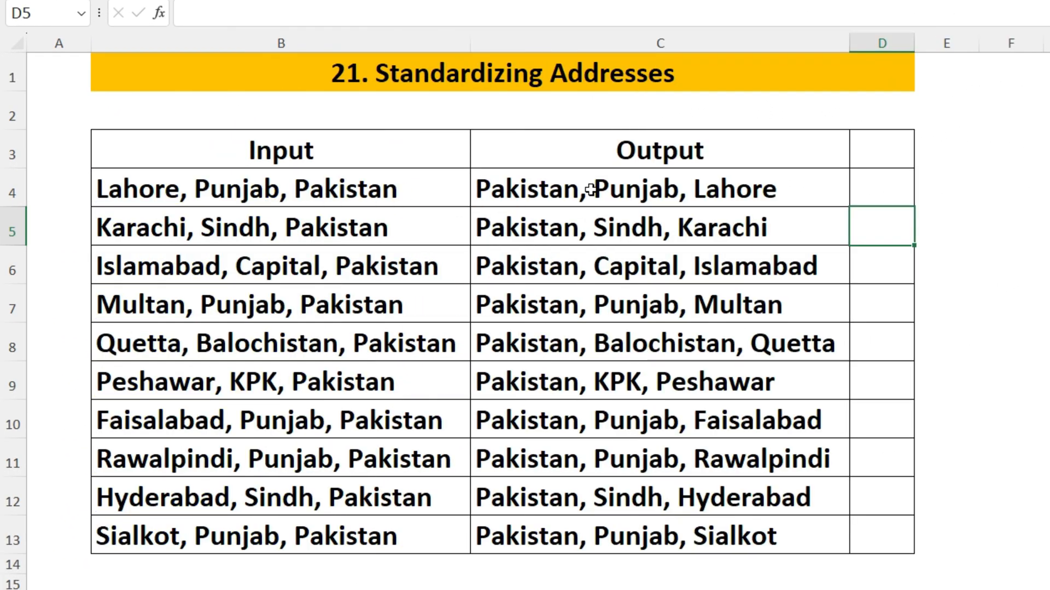
# Step: Clear the Output addresses and Flash Fill them from the example 'Pakistan, Punjab, Lahore'
pyautogui.moveTo(590, 188); pyautogui.dragTo(601, 535)
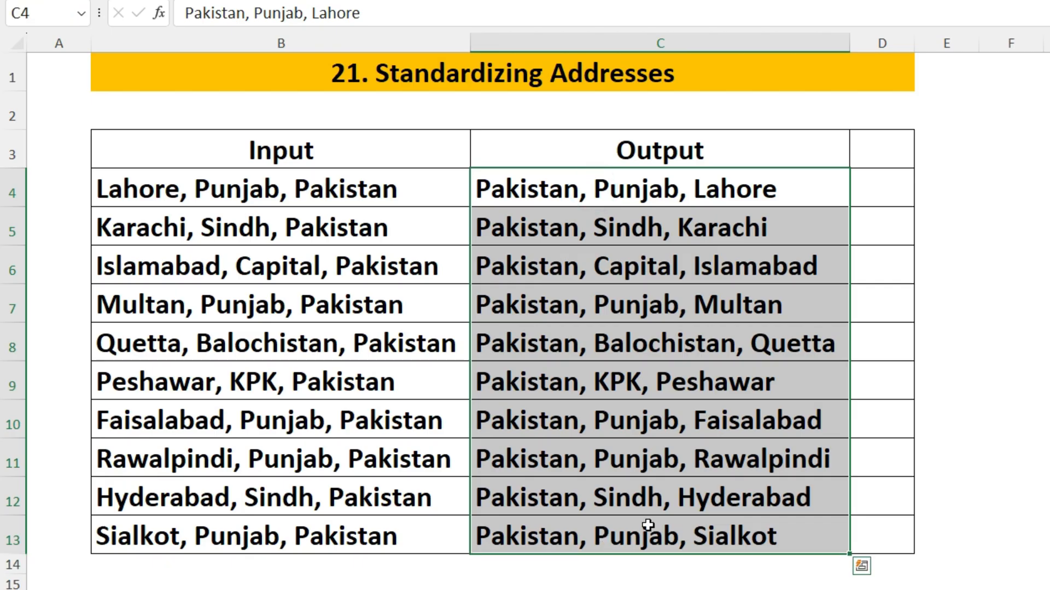
pyautogui.press('Delete')
pyautogui.press('Up')
pyautogui.press('Down')
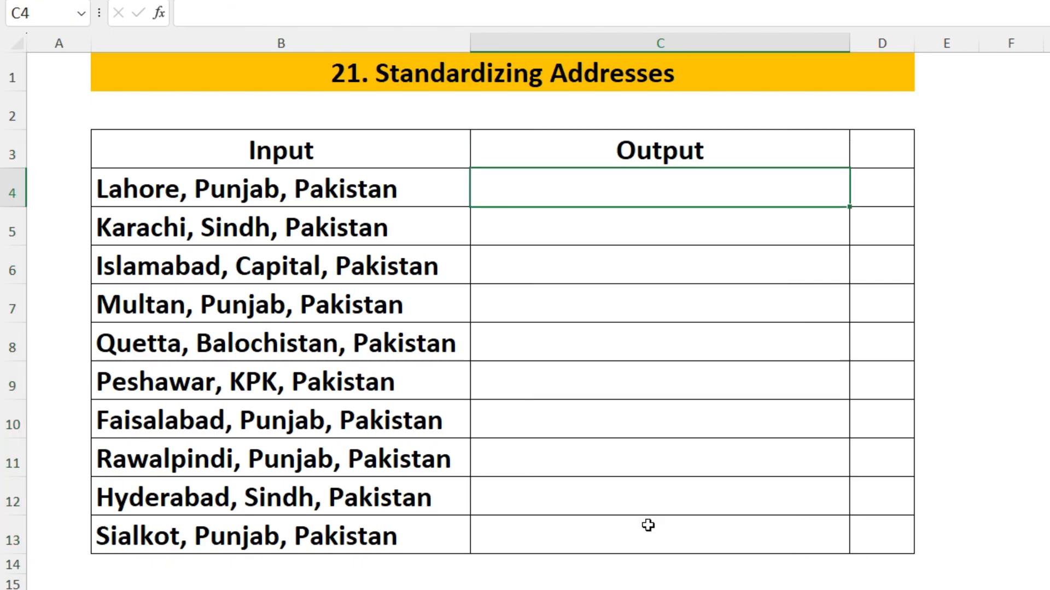
pyautogui.write('Pakistan,')
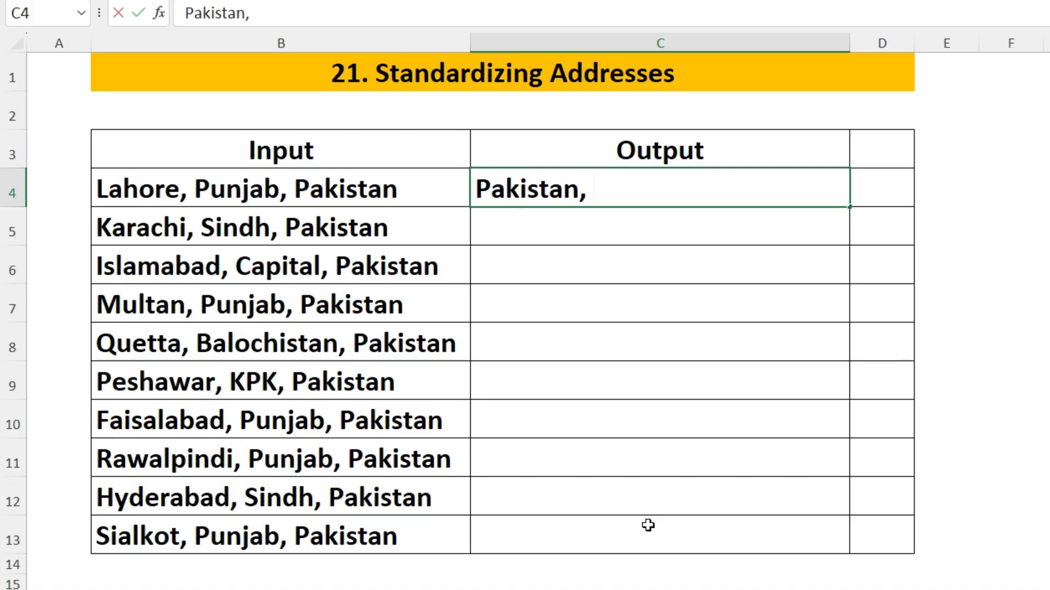
pyautogui.write(' Punjab, ')
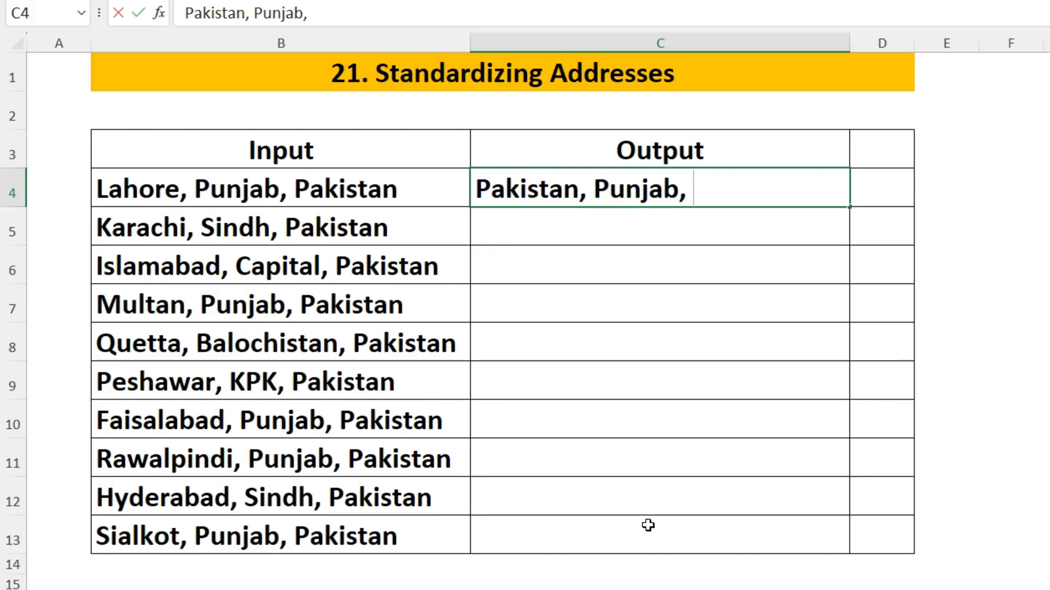
pyautogui.write('Lahore')
pyautogui.press('Return')
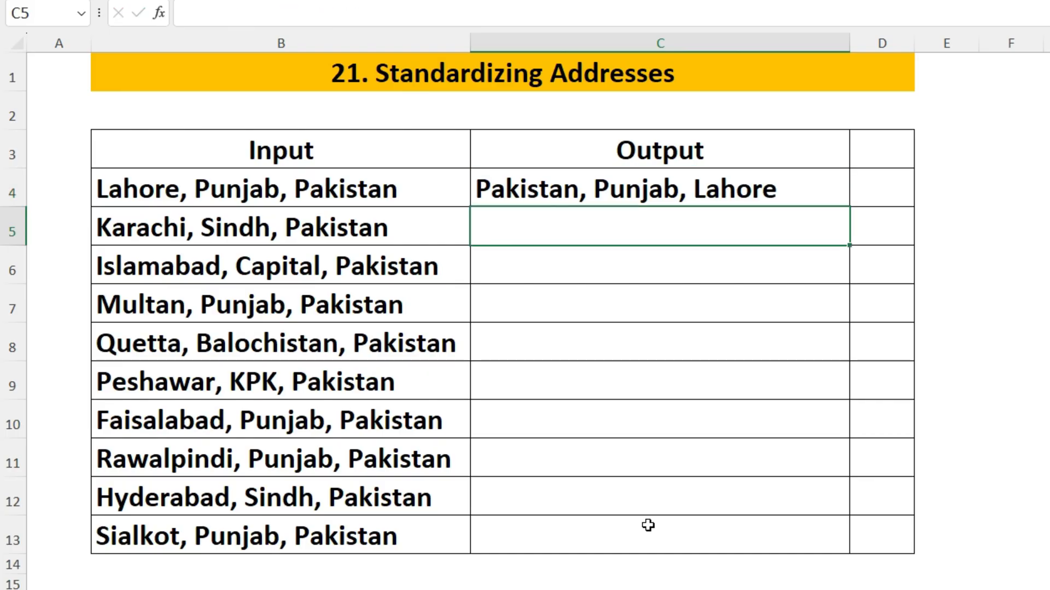
pyautogui.hotkey('ctrl', 'e')
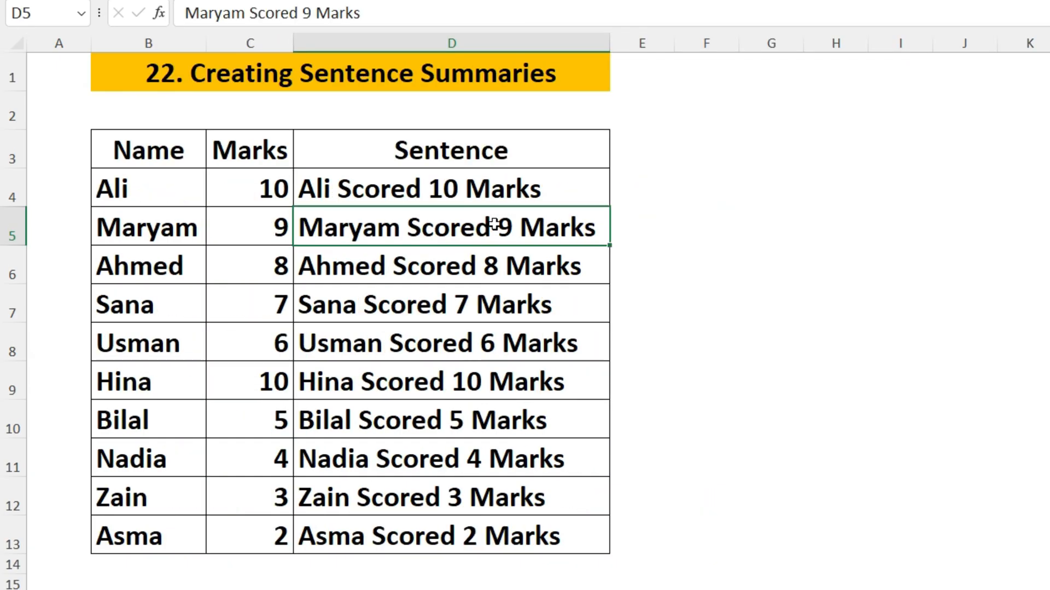
# Step: Refill the Sentence cells D4:D13 with Flash Fill from the example 'Ali Scored 10 Marks'
pyautogui.moveTo(503, 188); pyautogui.dragTo(504, 539)
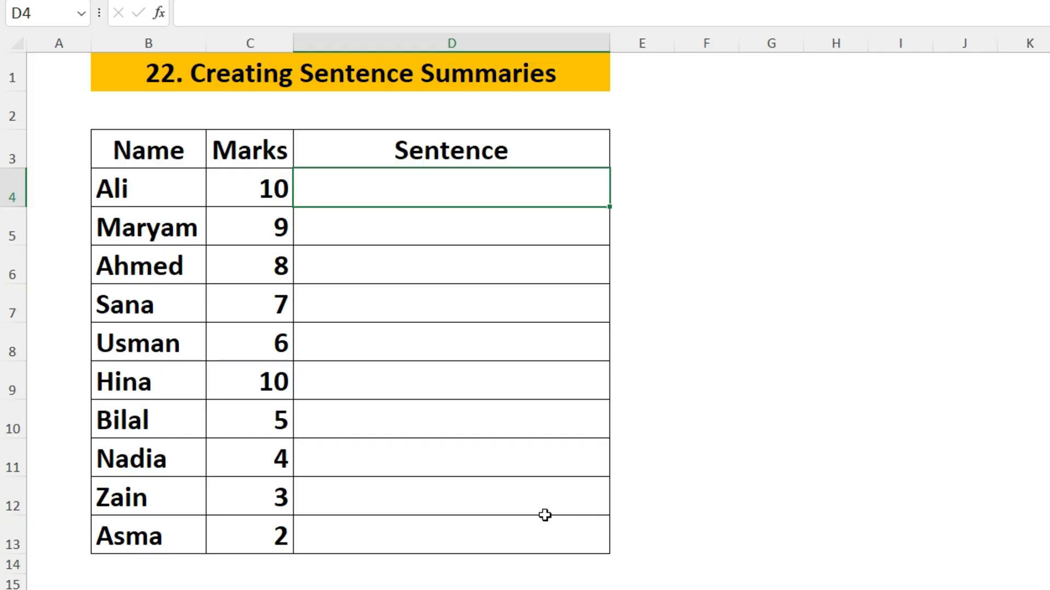
pyautogui.write('Ali ')
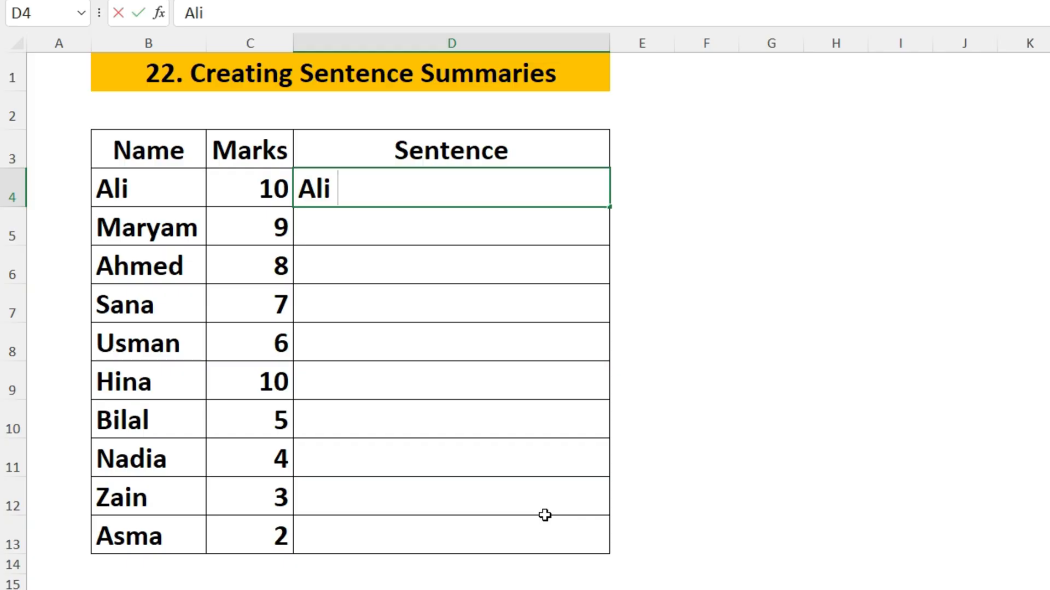
pyautogui.write('Scor')
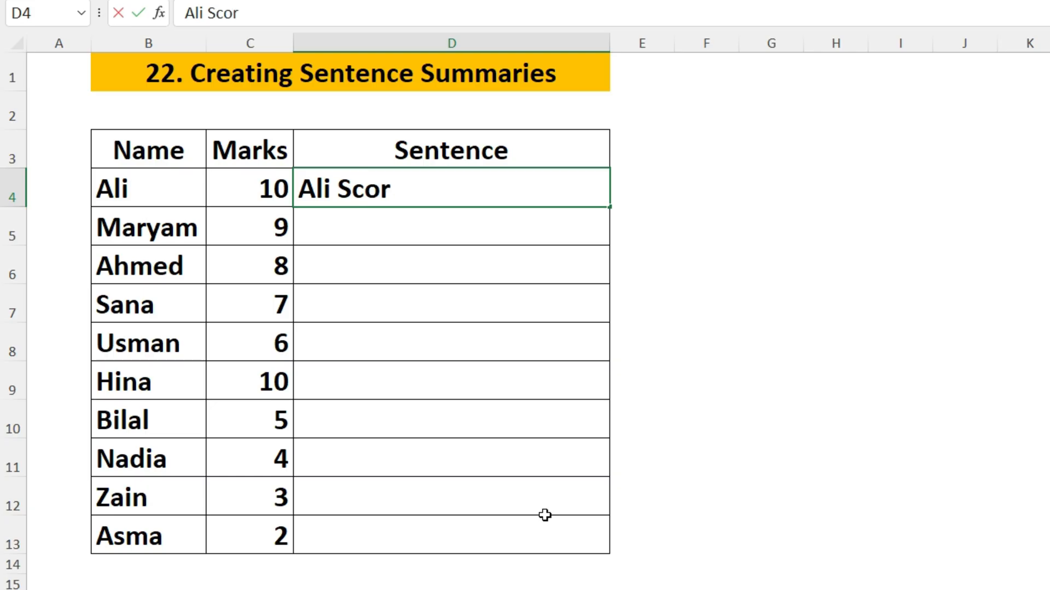
pyautogui.write('ed 10 Marks')
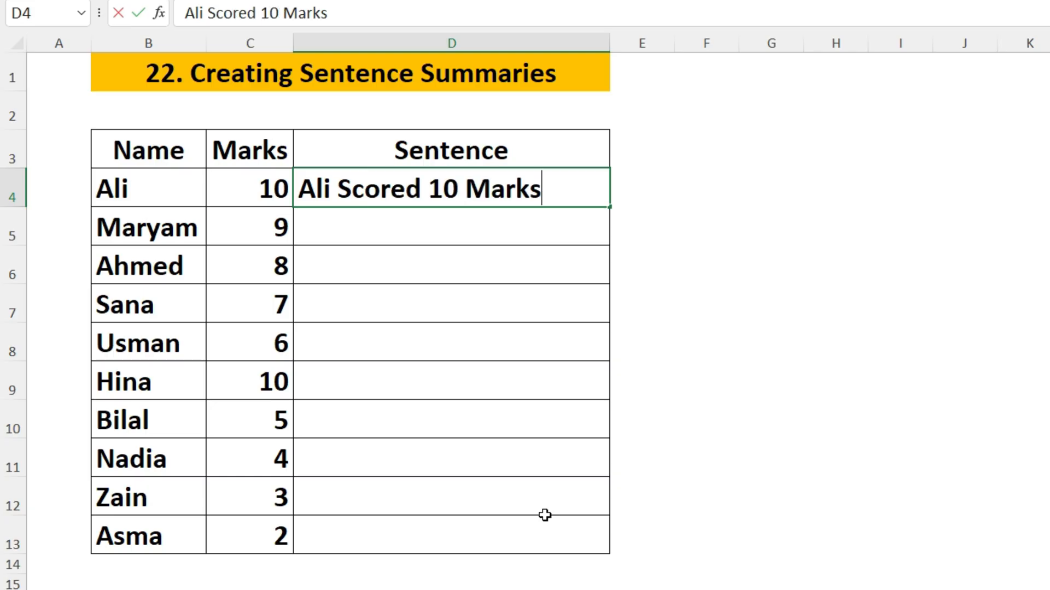
pyautogui.press('Return')
pyautogui.hotkey('ctrl', 'e')
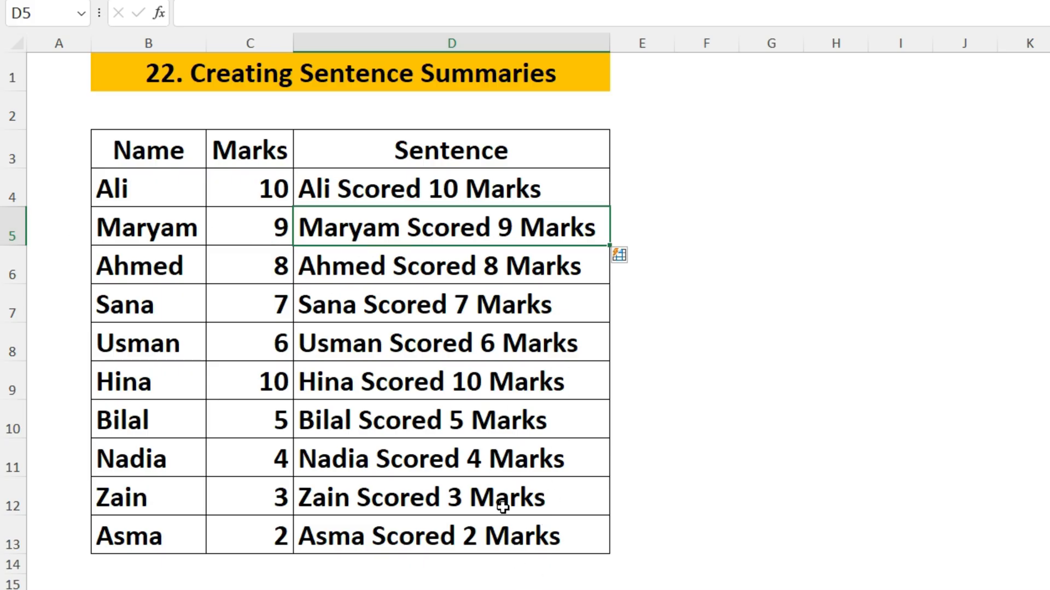
pyautogui.click(694, 277)
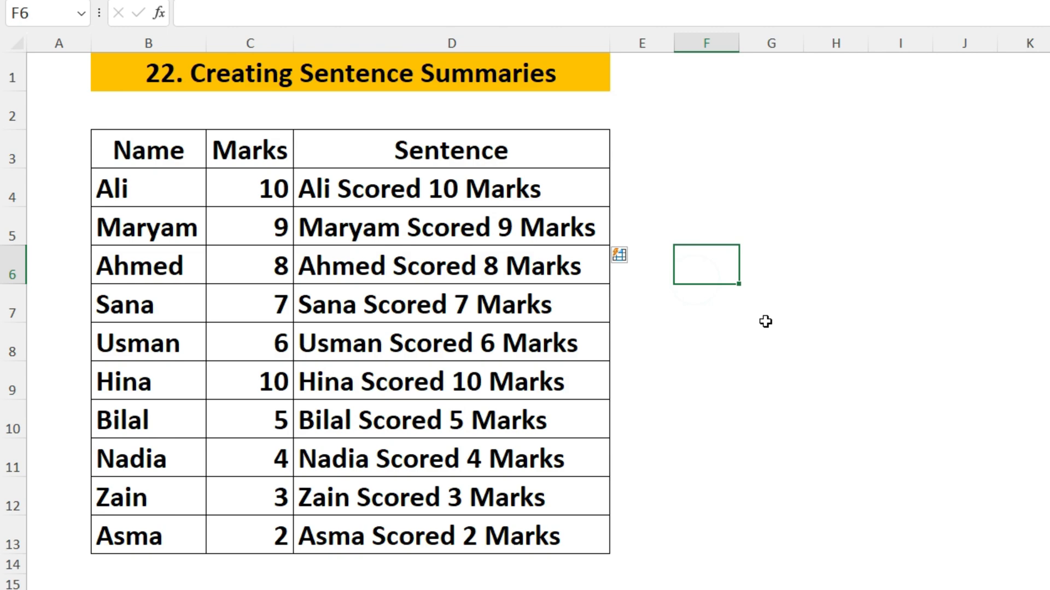